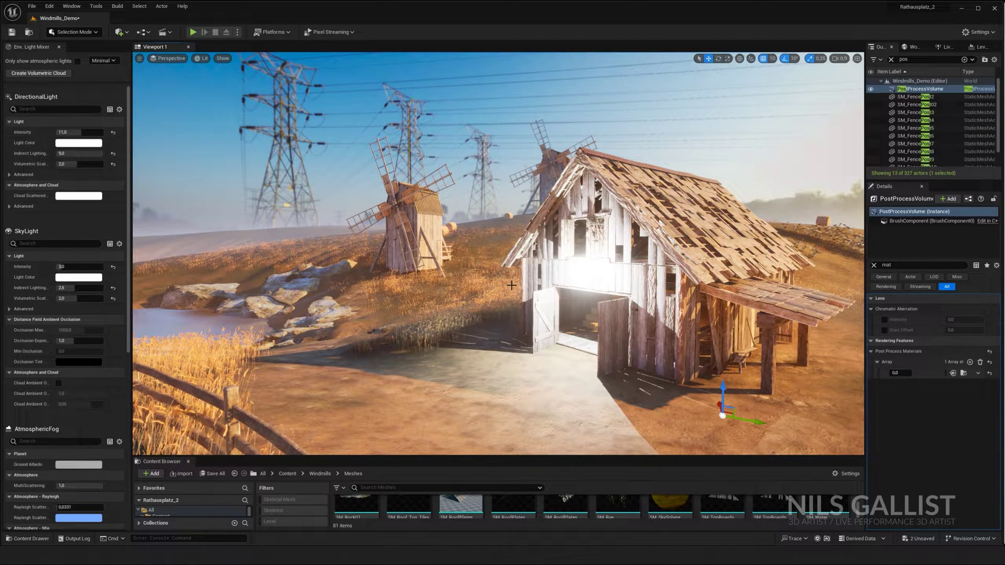
Set the weight of the PostProcessVolume's post process material array entry to 1,0
right_drag(587, 271, 600, 280)
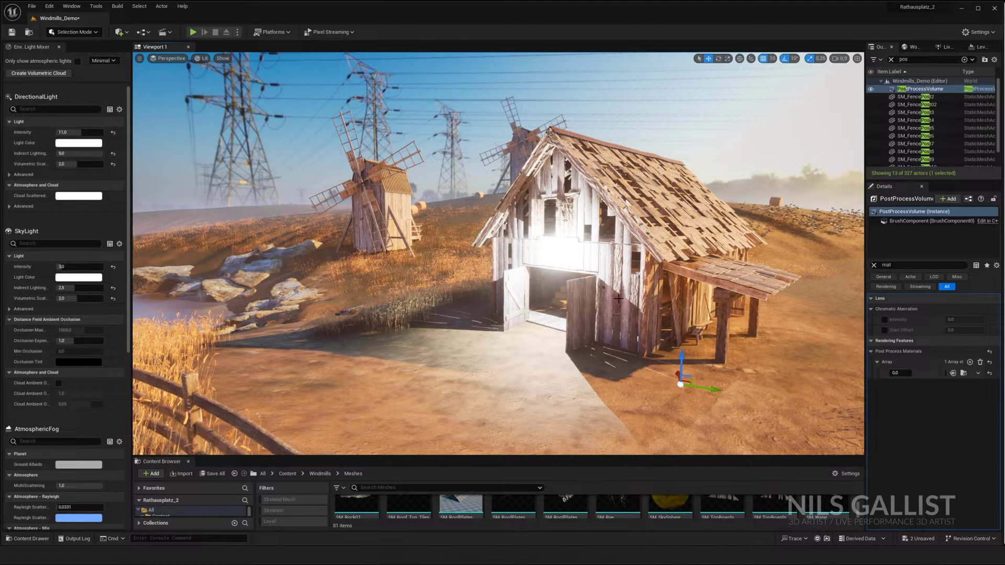
right_drag(600, 280, 608, 301)
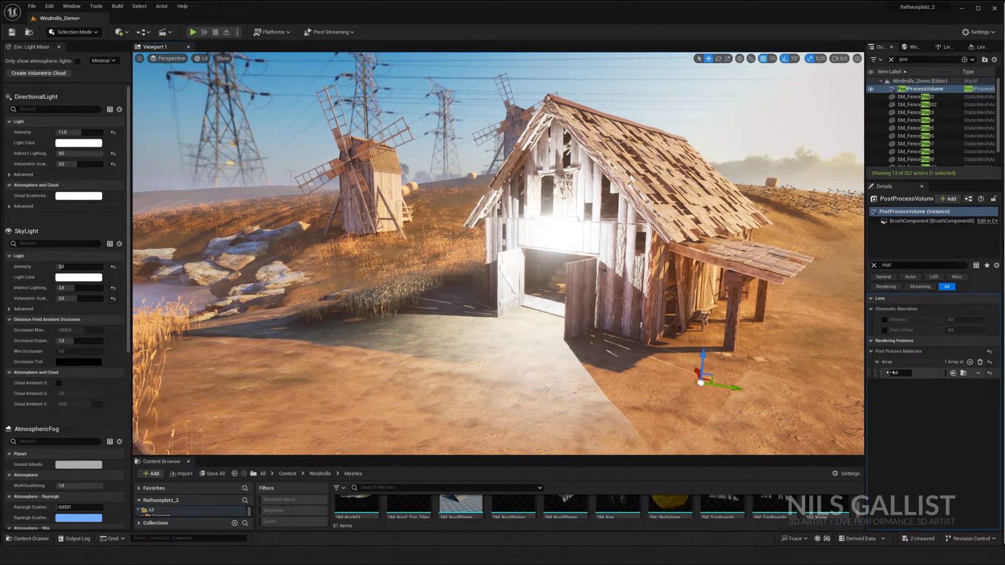
drag(893, 373, 911, 373)
Fly around the barn and windmills to examine the pixelated fog effect from near and far
mouse_move(608, 301)
right_down()
mouse_move(602, 309)
mouse_move(615, 295)
right_up()
key(w)
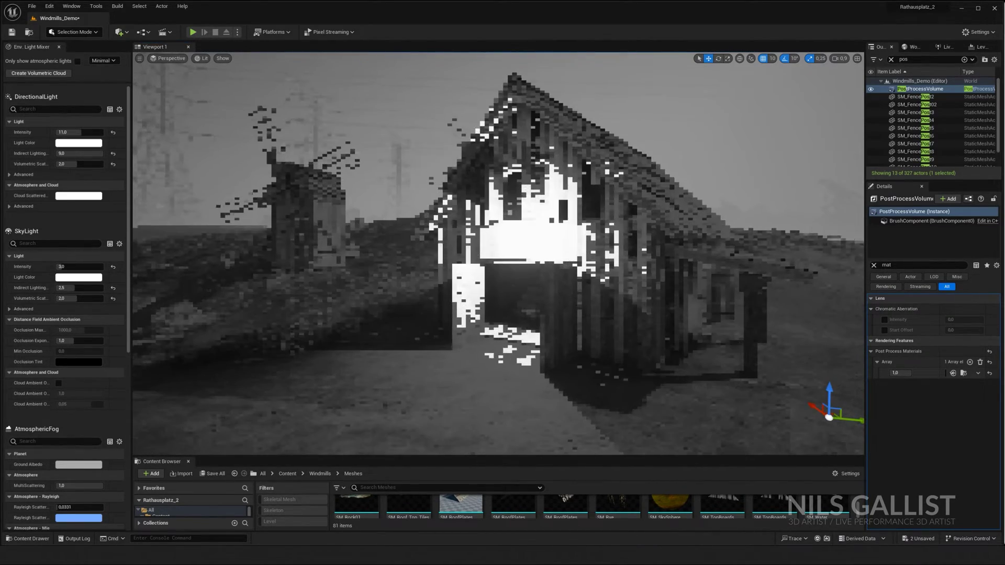
key(w)
mouse_move(324, 271)
right_down()
mouse_move(447, 271)
mouse_move(324, 271)
right_up()
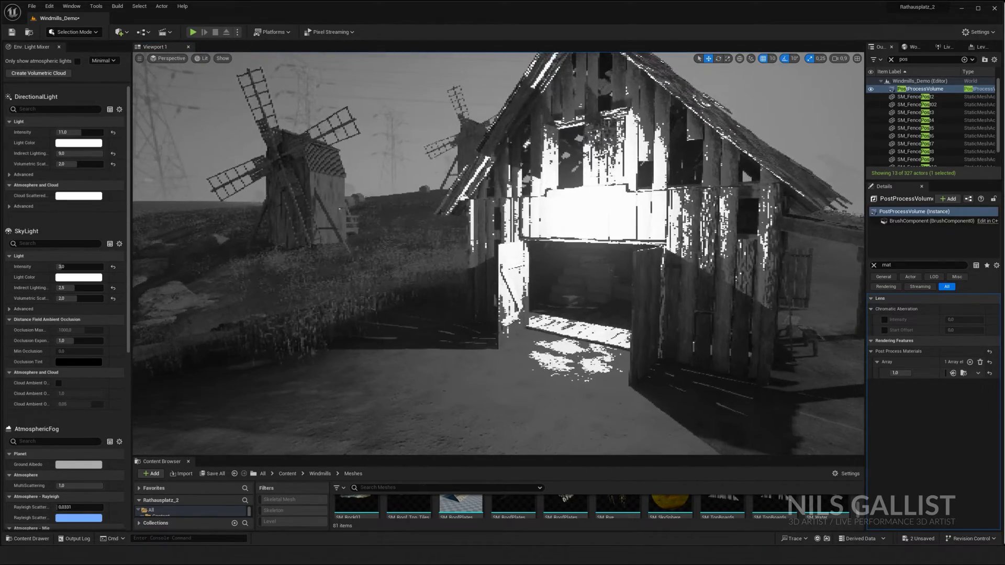
key(s)
right_drag(331, 225, 315, 224)
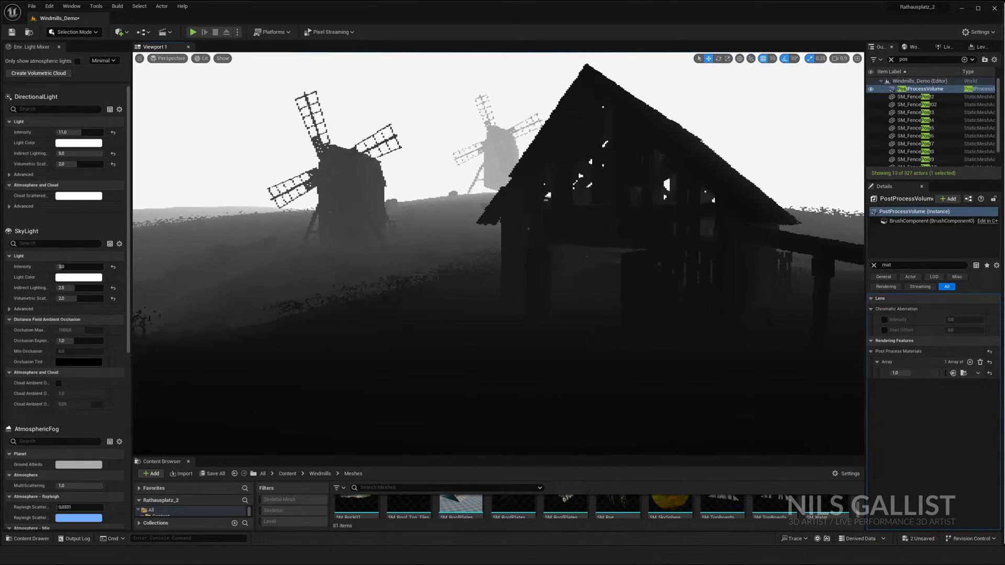
key(w)
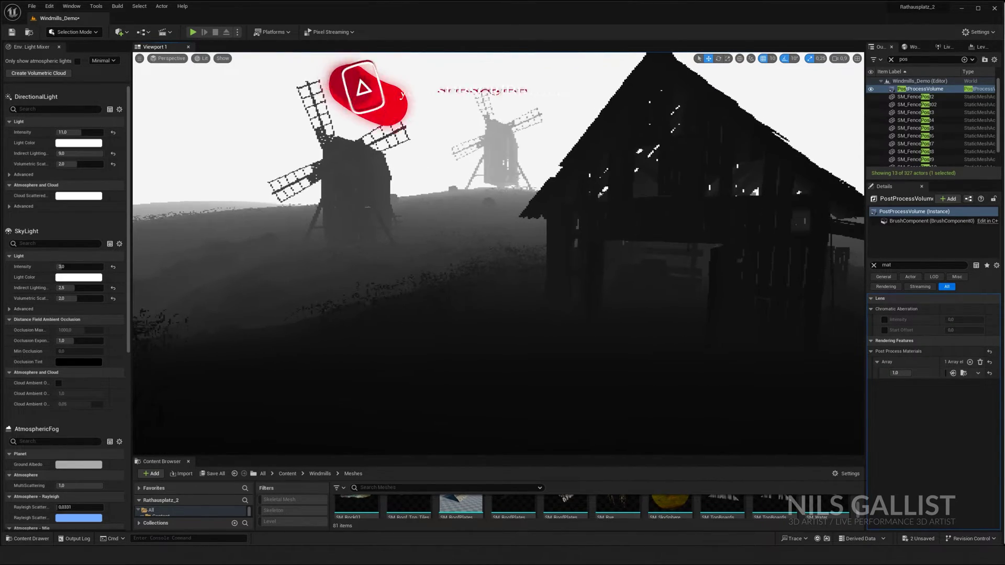
key(s)
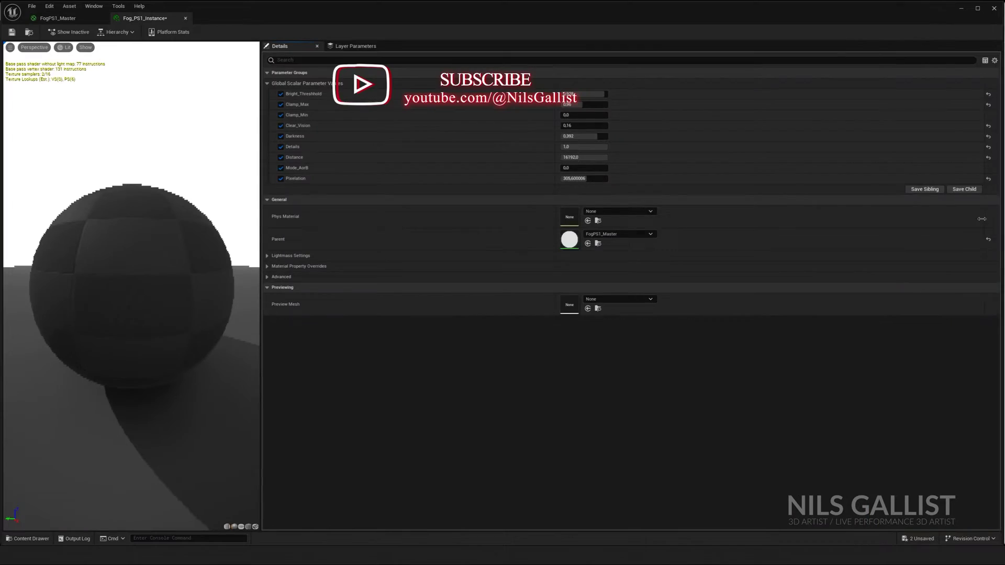
Narrow the Fog_PS1_Instance editor window to uncover the level viewport and inspect the fog around the barn
drag(1003, 226, 379, 226)
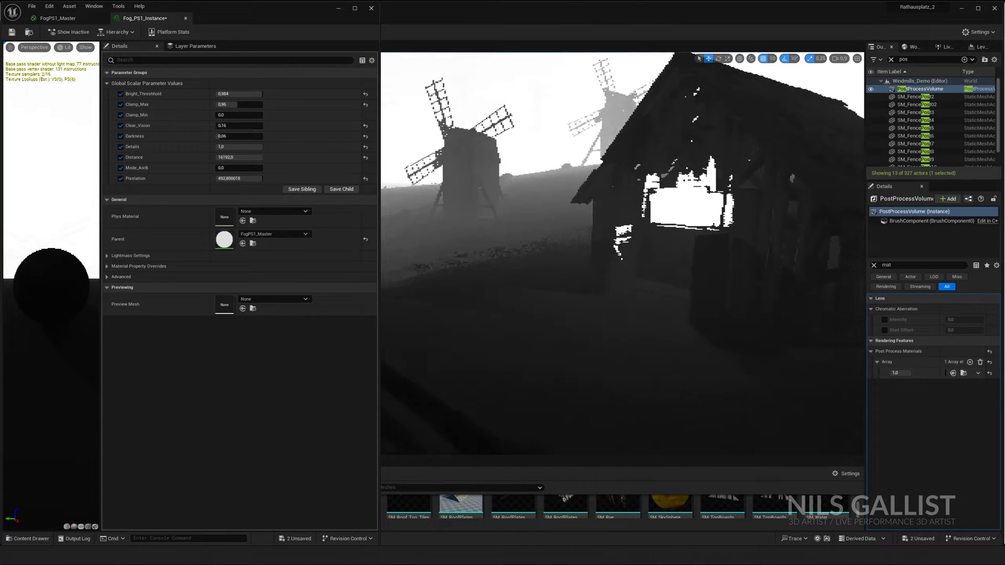
right_drag(622, 225, 669, 231)
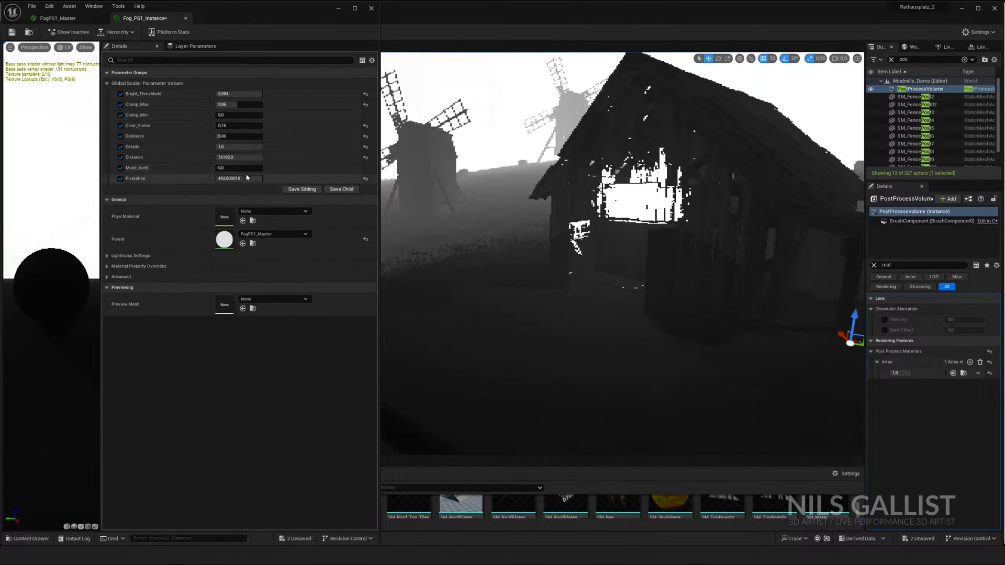
mouse_move(622, 225)
right_down()
mouse_move(539, 191)
mouse_move(505, 214)
mouse_move(516, 225)
mouse_move(628, 233)
right_up()
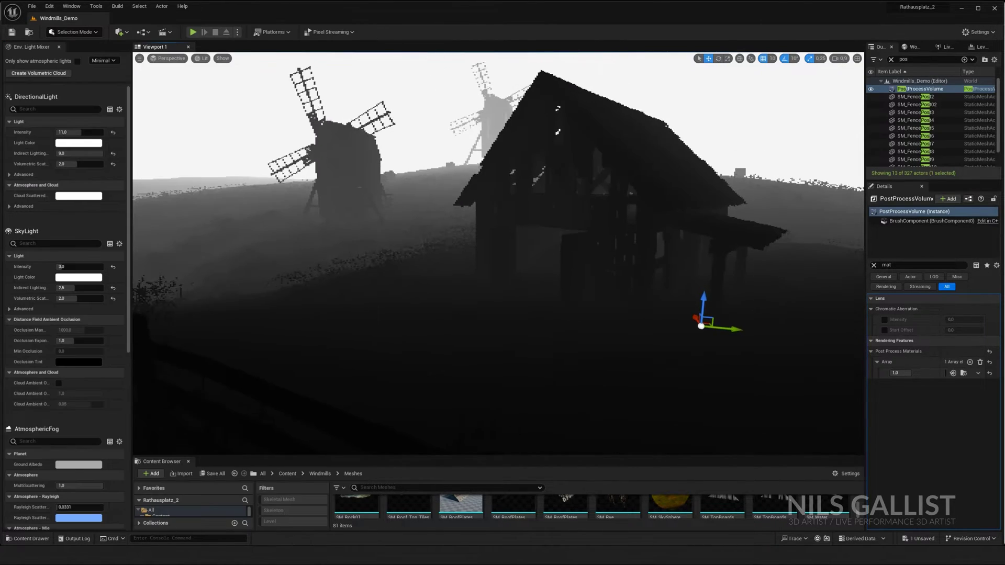
right_drag(622, 225, 628, 220)
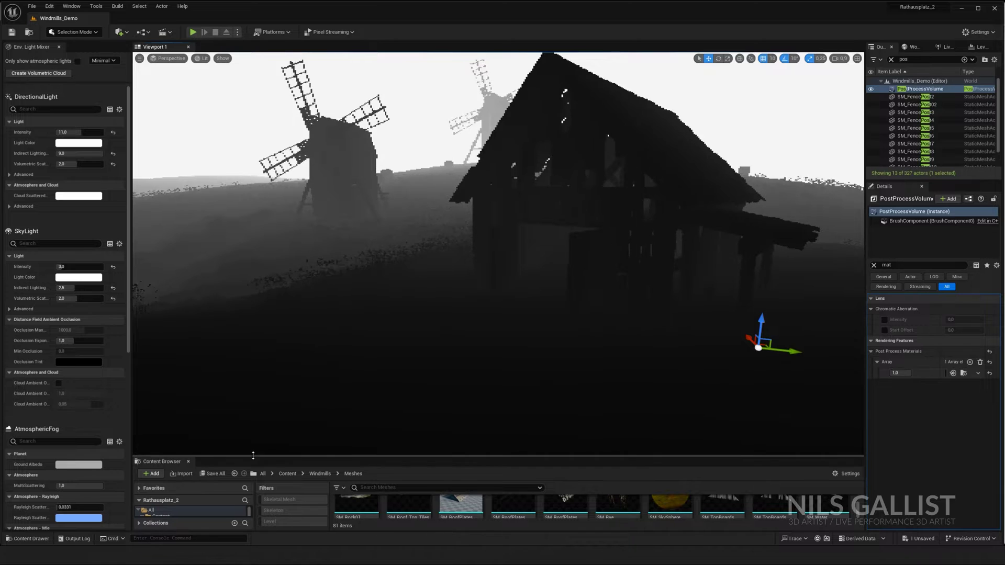
Enlarge the Content Browser and bring up the node graph of the FogPS1_Master material
drag(282, 456, 282, 356)
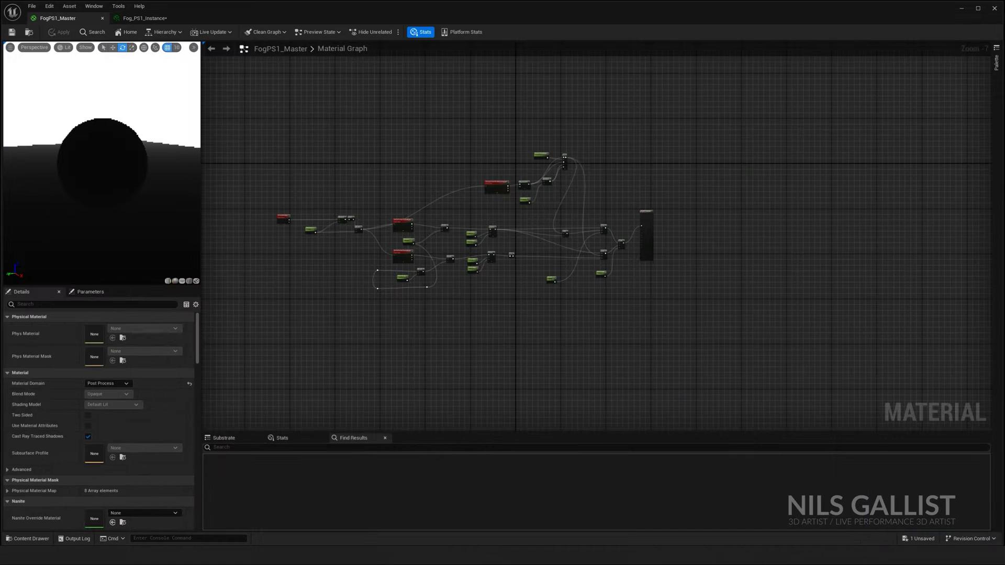
scroll(544, 199, up, 3)
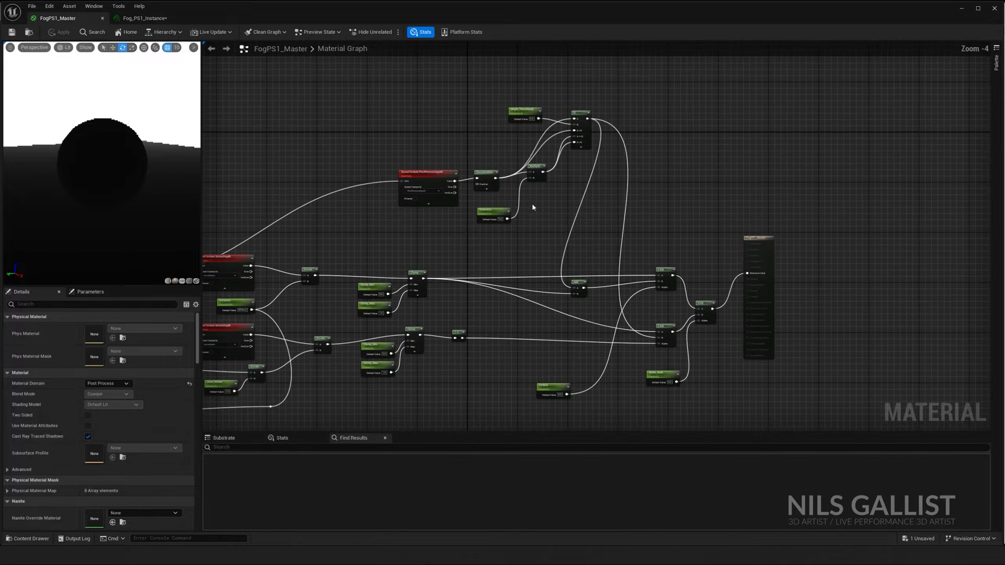
right_drag(481, 249, 669, 206)
scroll(786, 209, down, 1)
Move the PostProcessInput0, Desaturation and Darkness nodes and the Bright_Threshold, Multiply and If group closer to the UV Divide node
drag(624, 156, 476, 151)
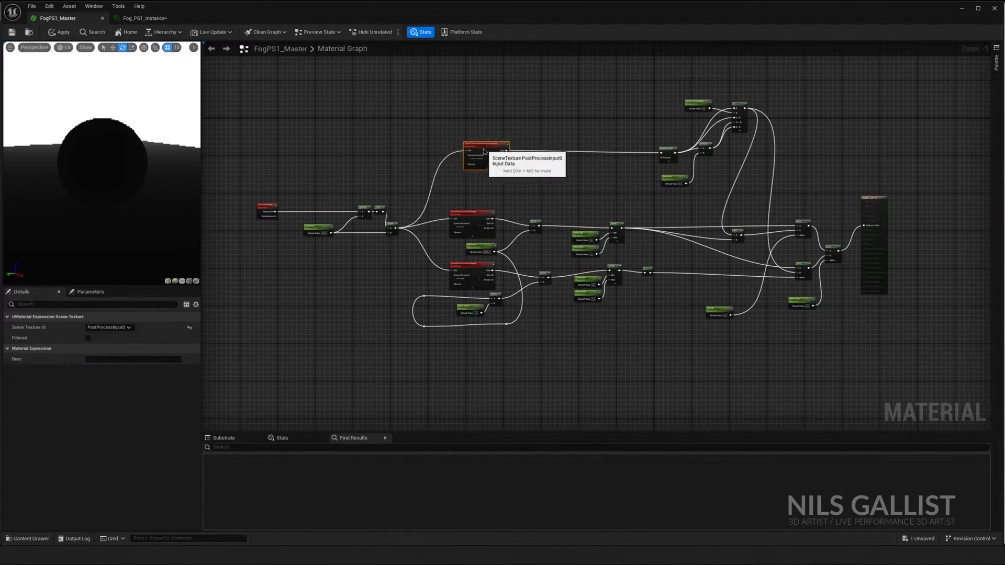
drag(663, 148, 530, 146)
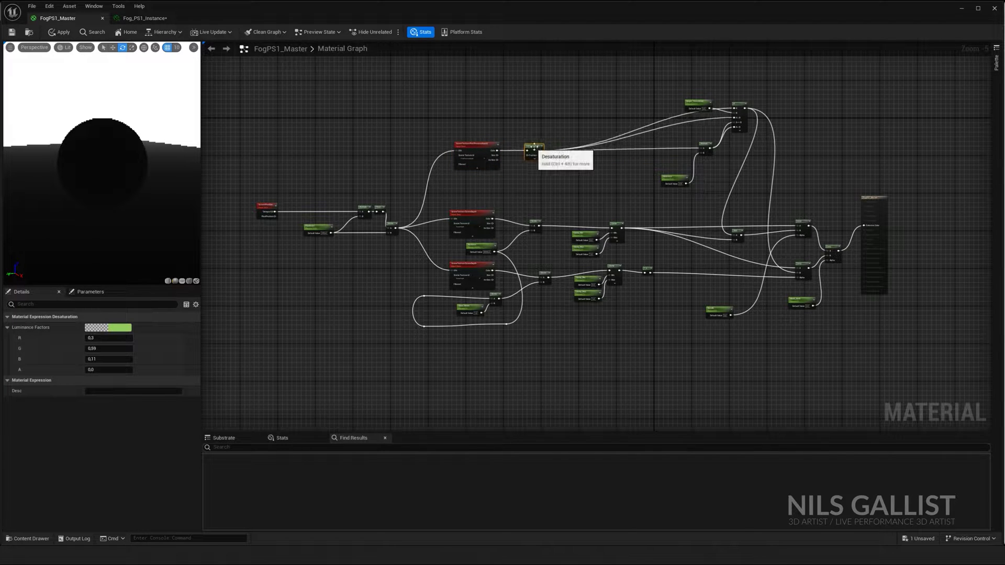
drag(681, 178, 535, 172)
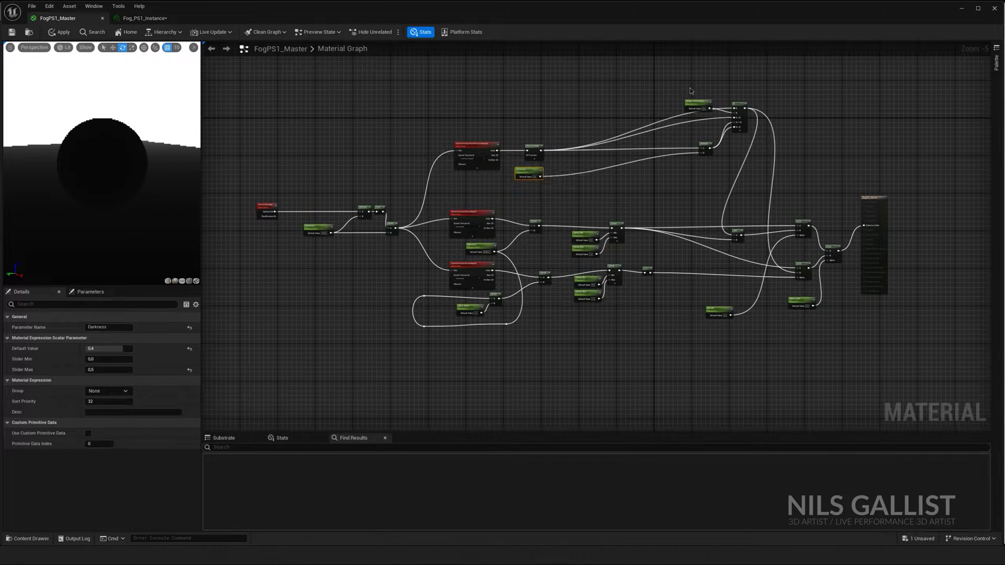
drag(740, 166, 740, 166)
drag(727, 105, 600, 125)
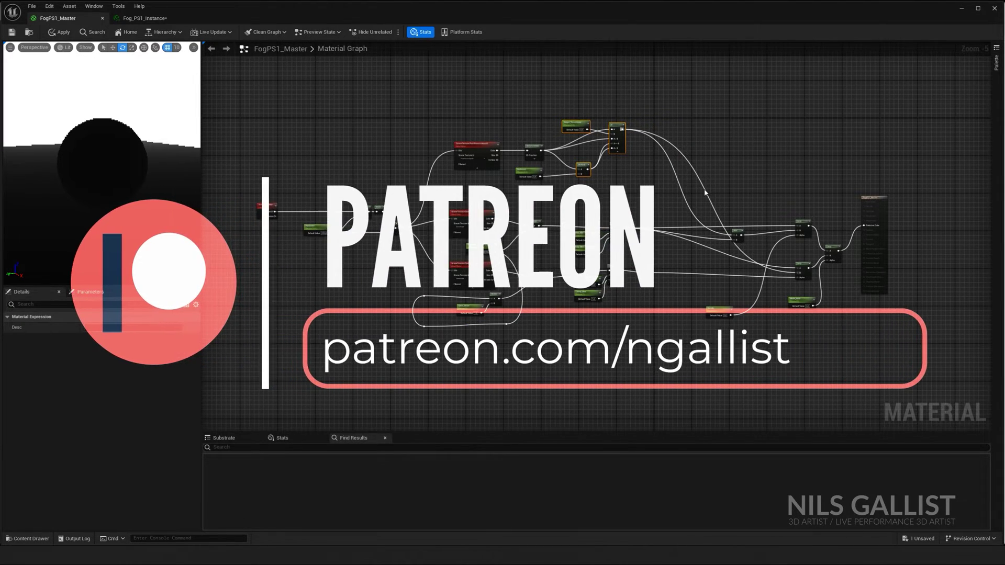
Review the FogPS1_Master graph and select the pixelation nodes: ScreenPosition, Pixelation, Multiply, Floor and Divide
scroll(608, 183, up, 3)
right_drag(608, 183, 814, 225)
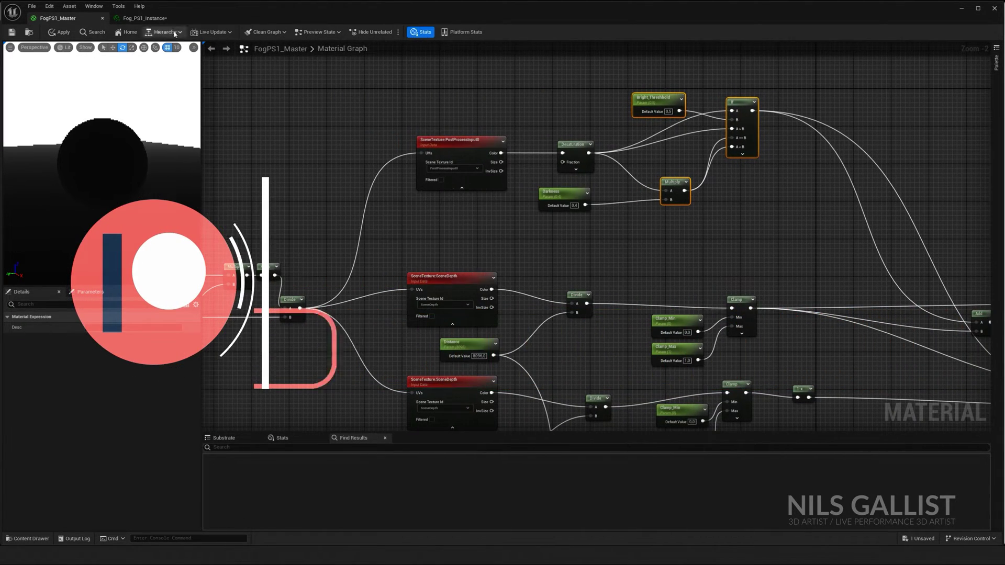
drag(266, 7, 287, 38)
double_click(314, 46)
scroll(542, 211, down, 3)
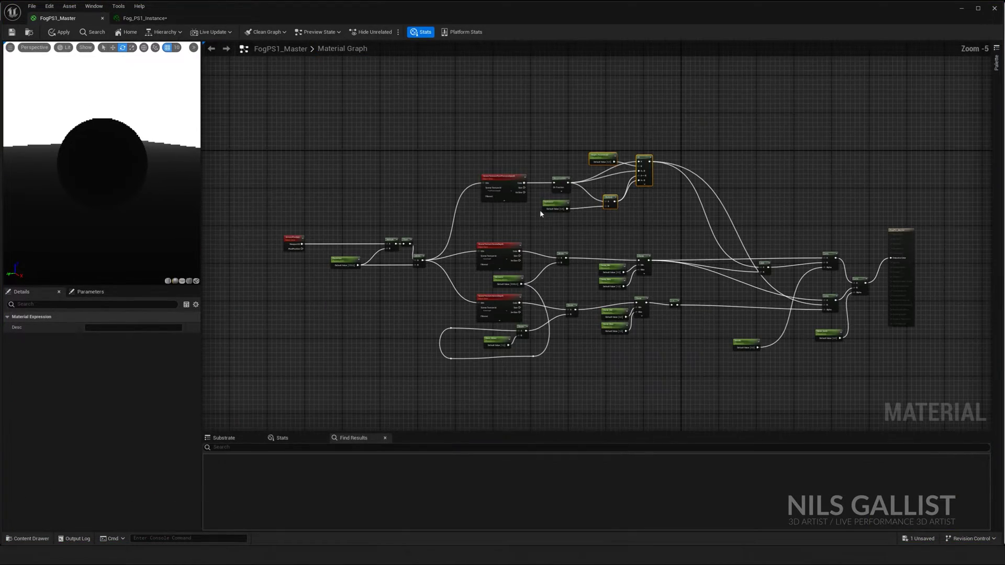
scroll(543, 228, up, 1)
scroll(720, 240, down, 1)
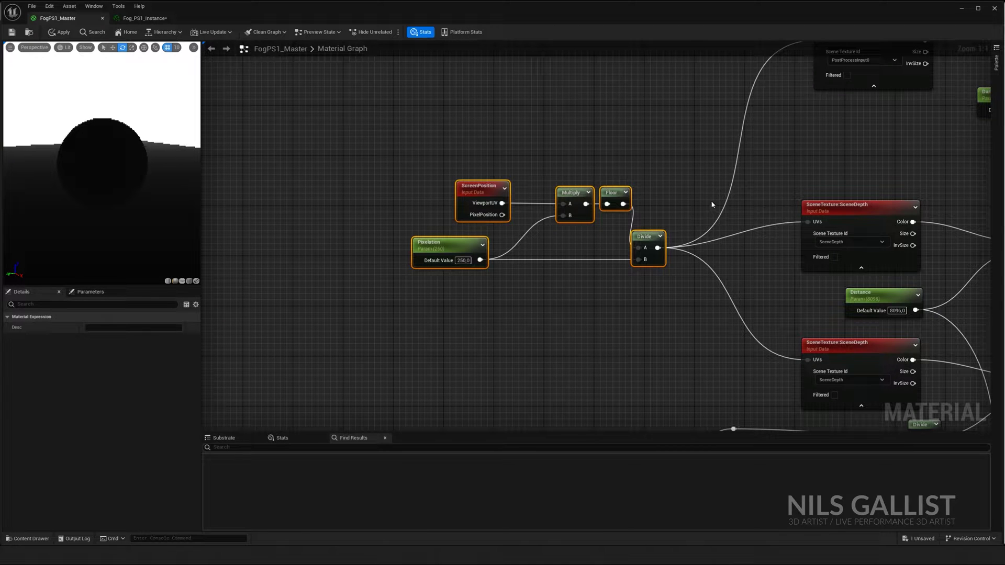
drag(386, 144, 673, 294)
Examine the scene depth branches and select the PostProcessInput0 brightness nodes from the scene texture through the If node
right_drag(752, 169, 605, 308)
scroll(605, 308, down, 2)
right_drag(737, 288, 406, 327)
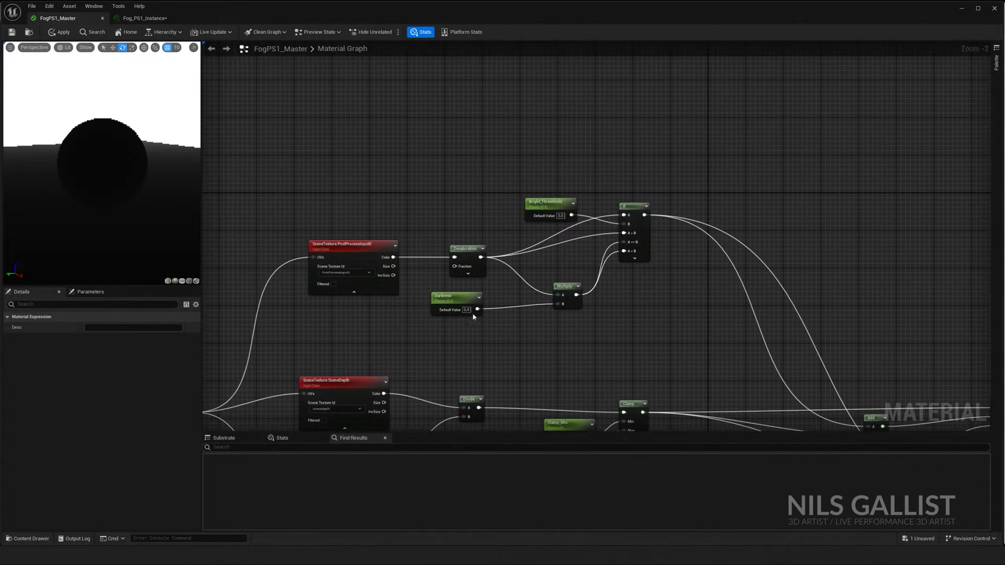
right_drag(648, 372, 680, 295)
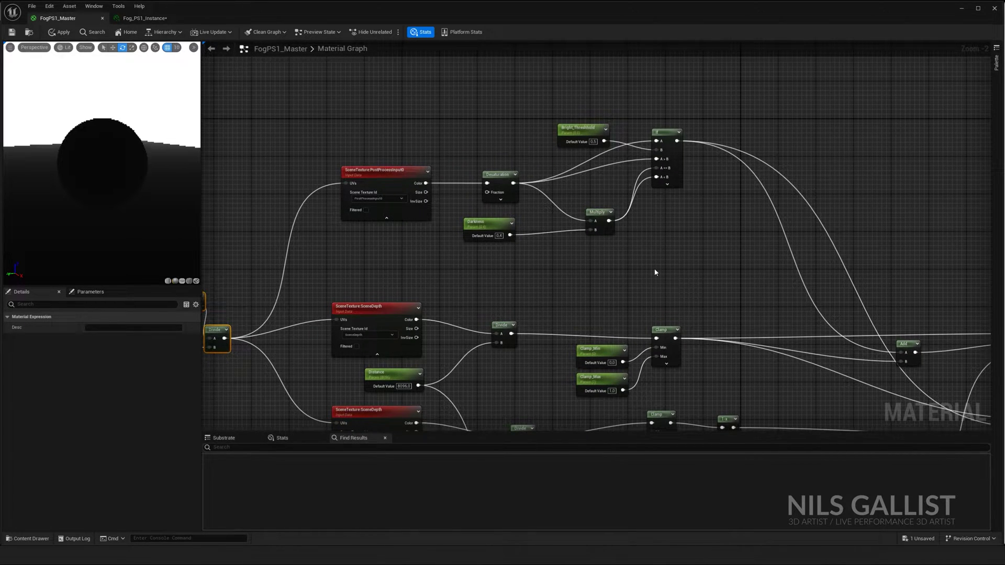
right_drag(580, 302, 579, 188)
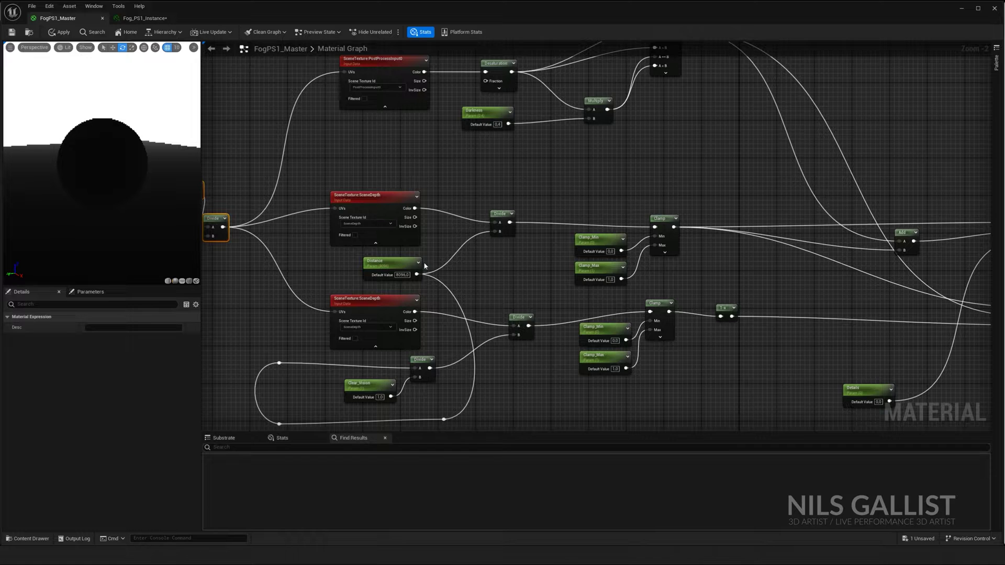
right_drag(425, 266, 441, 245)
right_drag(518, 148, 523, 308)
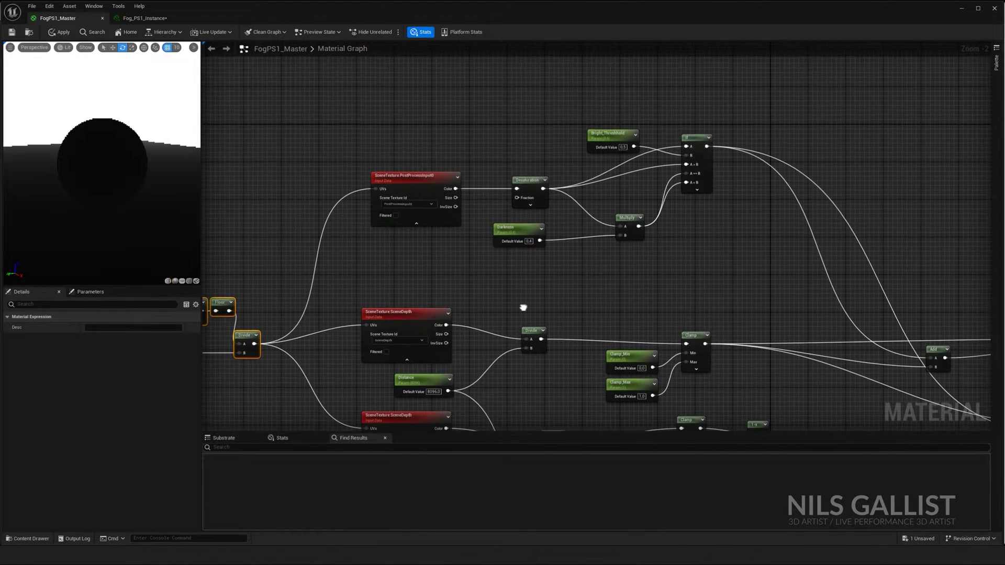
scroll(523, 308, up, 1)
drag(393, 106, 790, 274)
Move the Add node up, clear of the connections running from the Clamp node to the Lerp nodes
right_drag(834, 334, 482, 186)
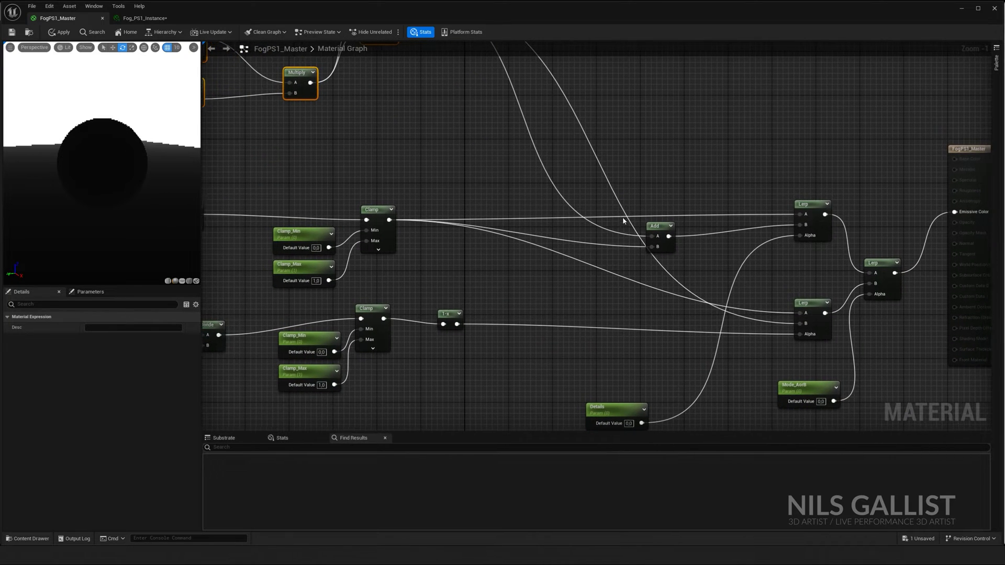
drag(660, 225, 661, 97)
right_drag(661, 97, 675, 199)
drag(675, 198, 633, 130)
Select the Distance parameter node between the two SceneDepth textures to view its settings
right_drag(624, 181, 1004, 92)
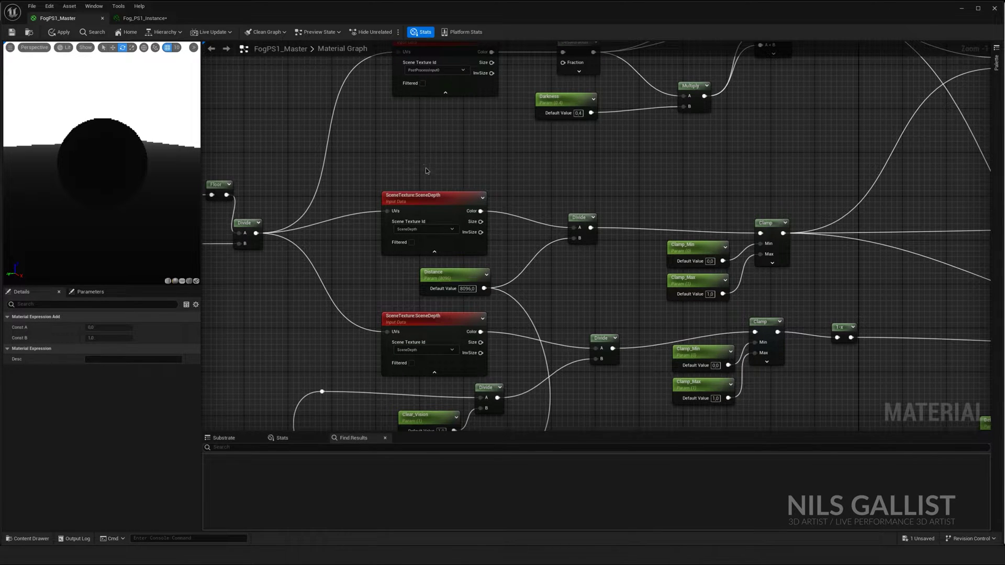
drag(425, 167, 456, 181)
click(463, 278)
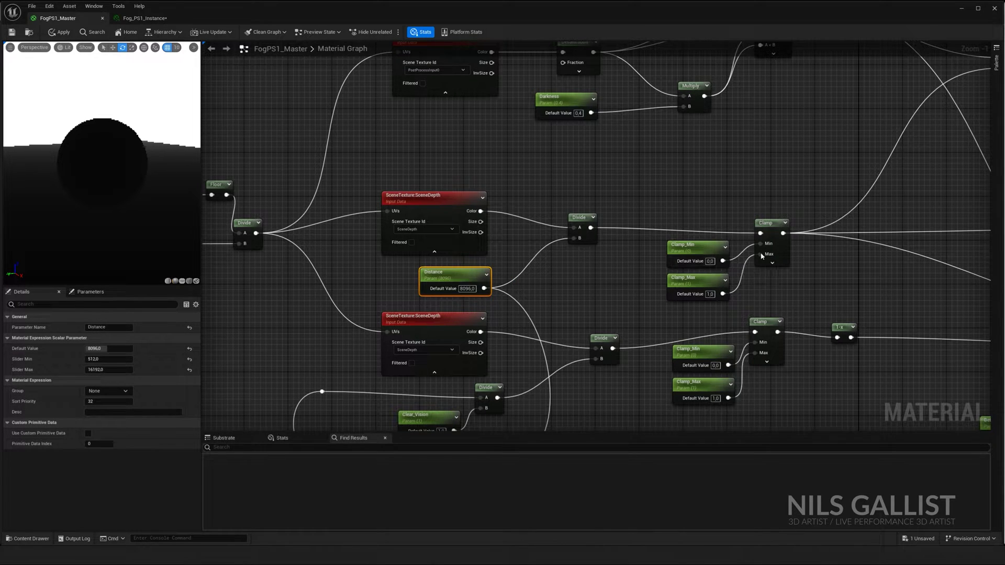
Align the 1-x node beside the Clamp node of the lower SceneDepth branch
right_drag(524, 312, 537, 207)
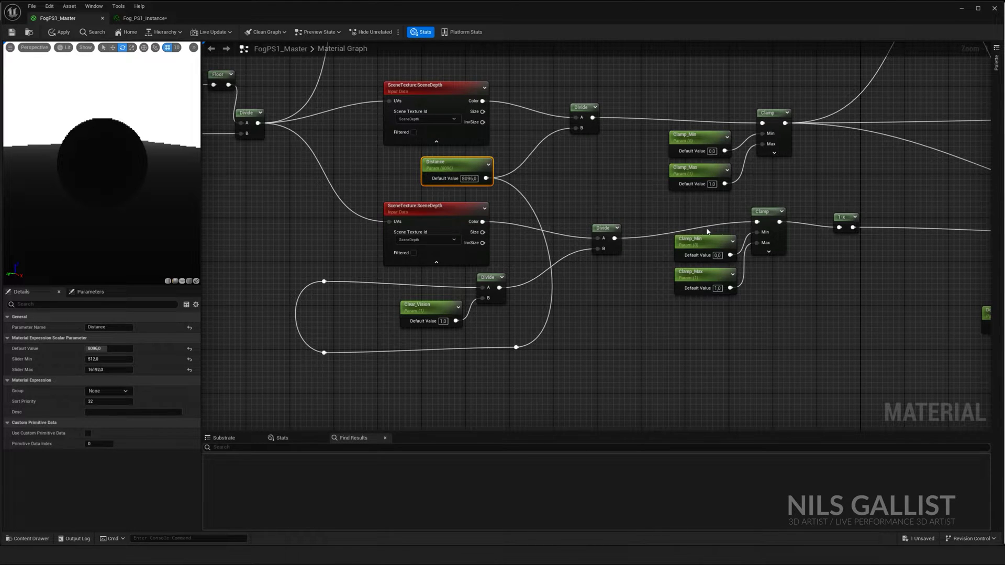
right_drag(708, 232, 582, 265)
drag(601, 258, 594, 256)
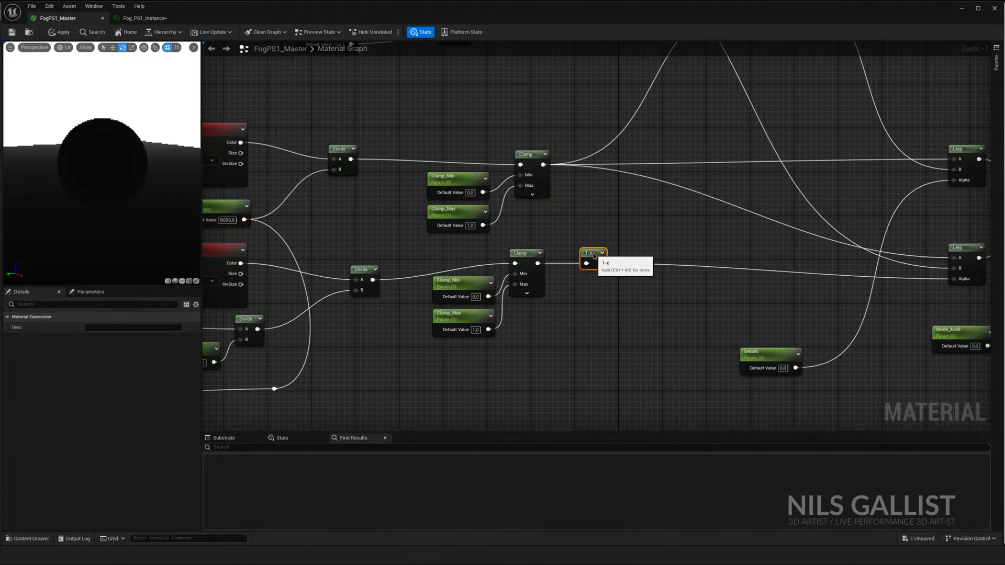
drag(624, 326, 449, 246)
Move the lower Lerp closer to the upper Lerp, and place the final Lerp level between them
right_drag(792, 263, 427, 266)
drag(600, 256, 594, 234)
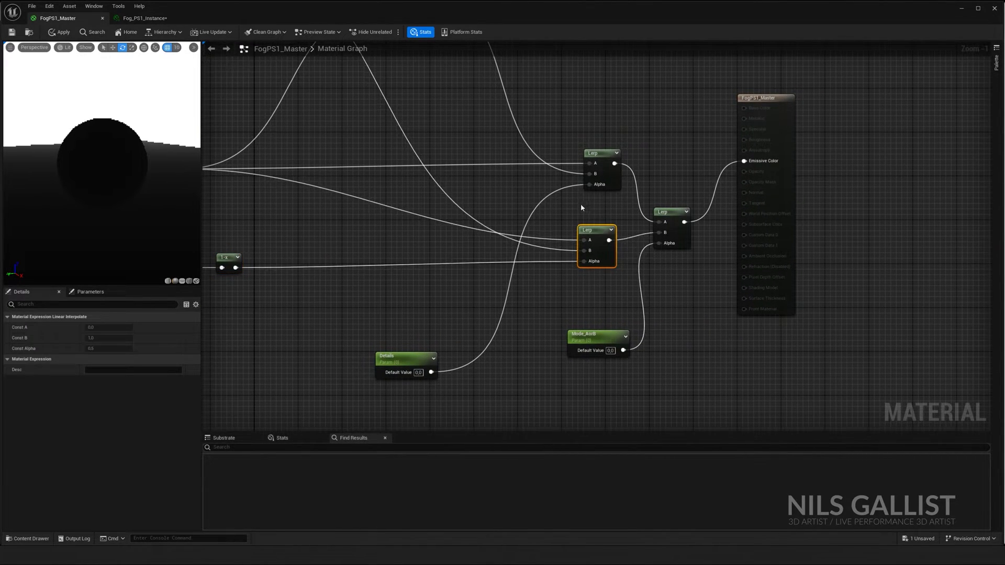
right_drag(580, 203, 601, 261)
drag(681, 269, 679, 238)
Place the Details parameter beside the upper Lerp's Alpha input and the Mode_AorB parameter just below the lower Lerp
scroll(645, 289, down, 3)
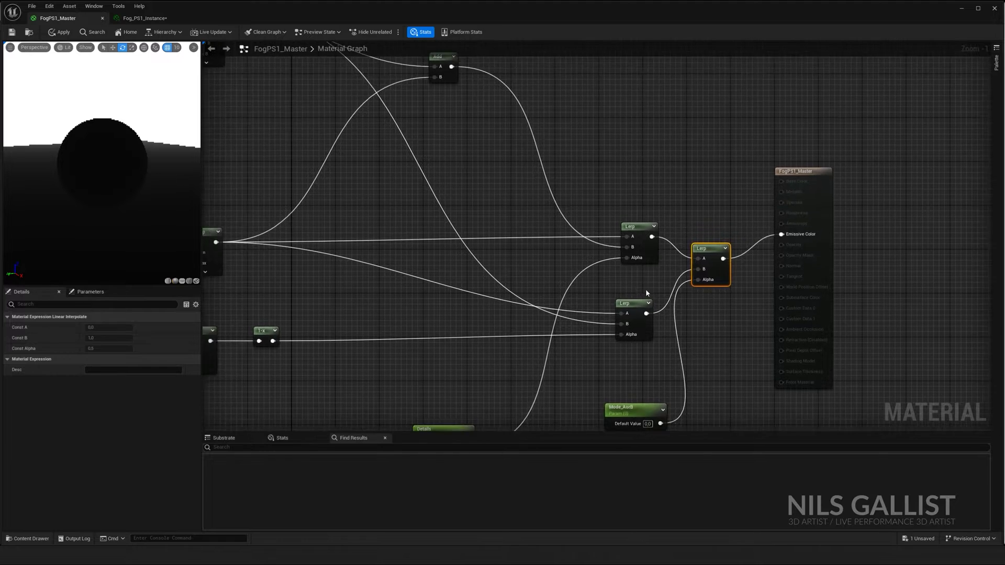
right_drag(616, 253, 658, 245)
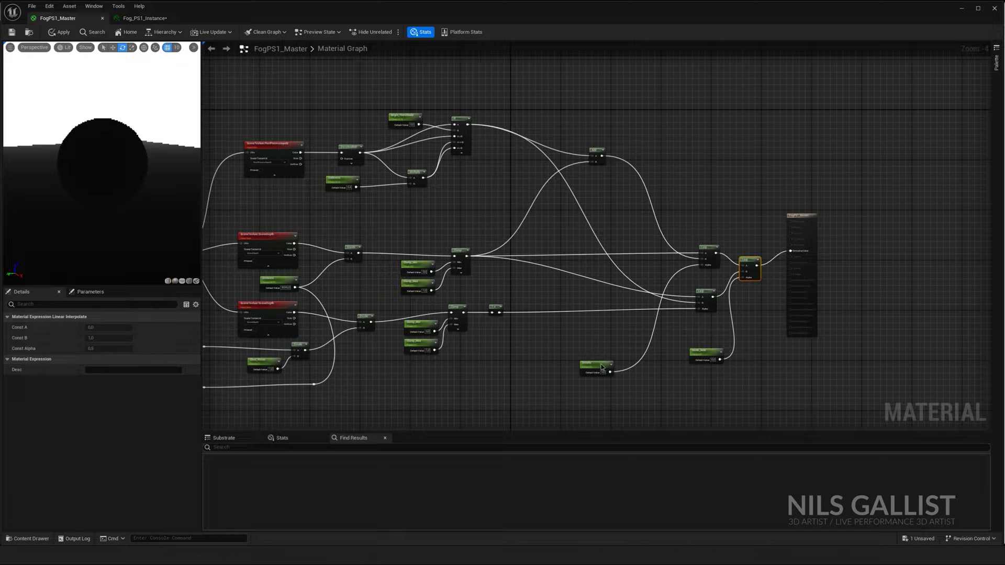
drag(602, 368, 667, 276)
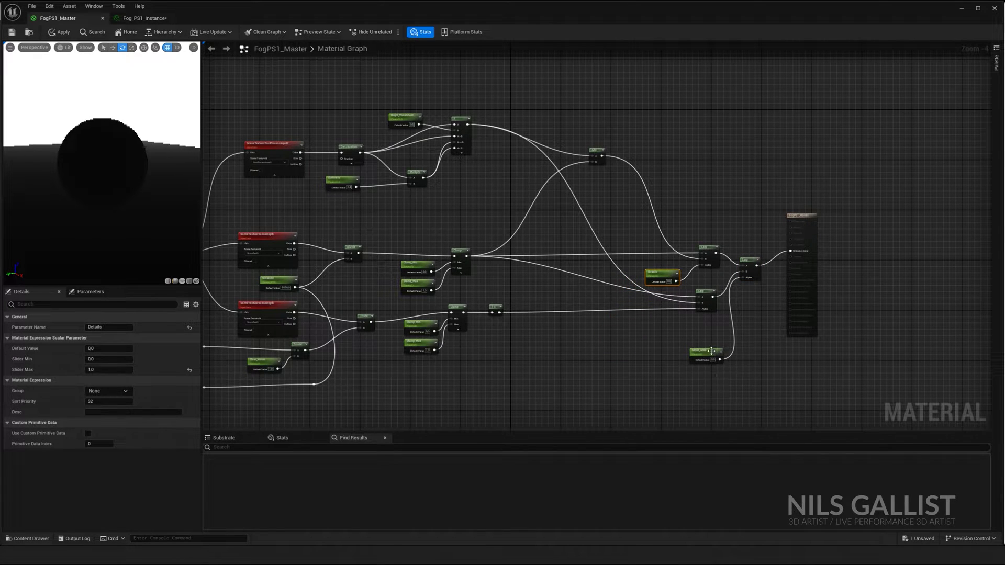
drag(711, 351, 696, 338)
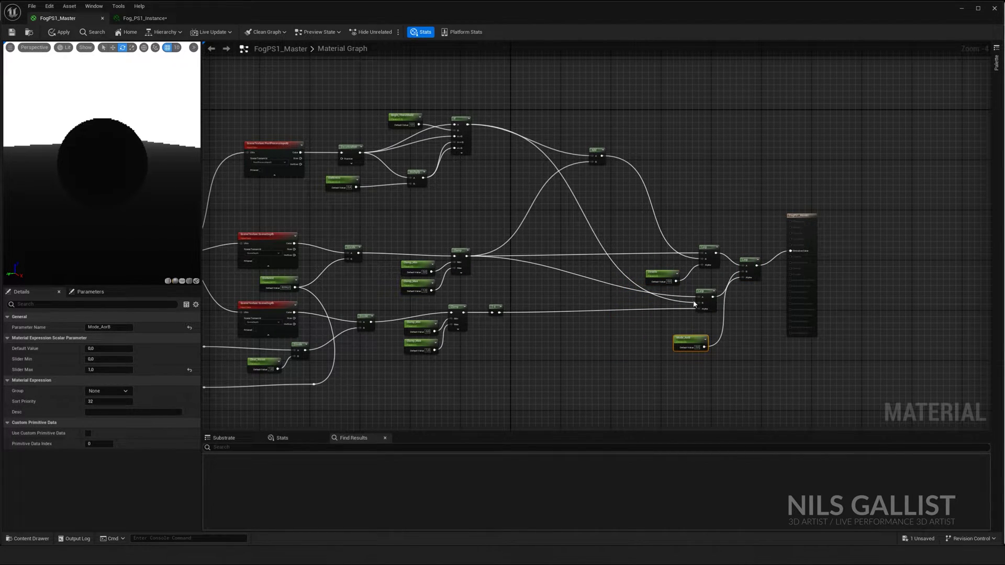
scroll(694, 304, up, 4)
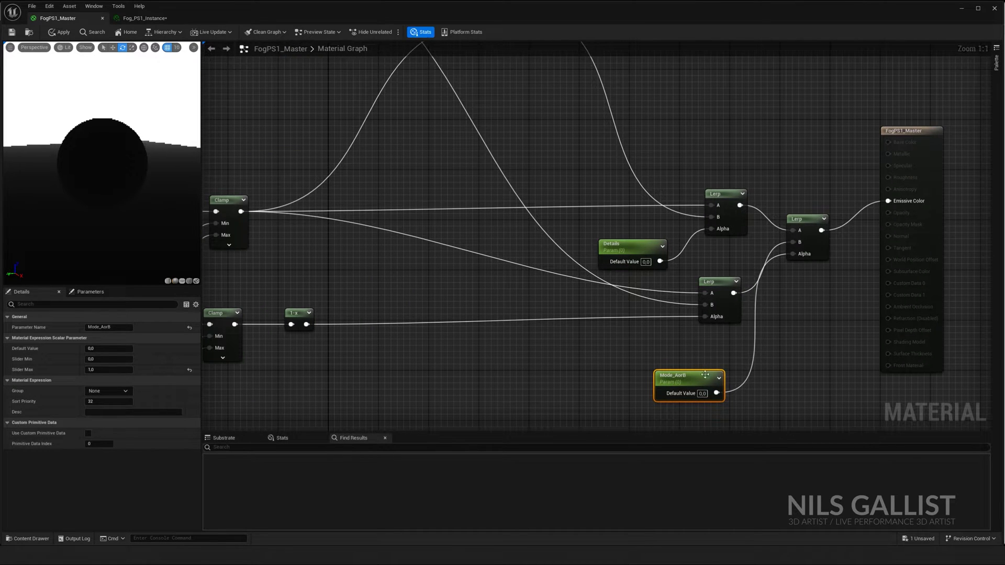
Place Mode_AorB directly beneath the lower Lerp, lower the final Lerp, and align the FogPS1_Master result node beside it
drag(705, 375, 730, 337)
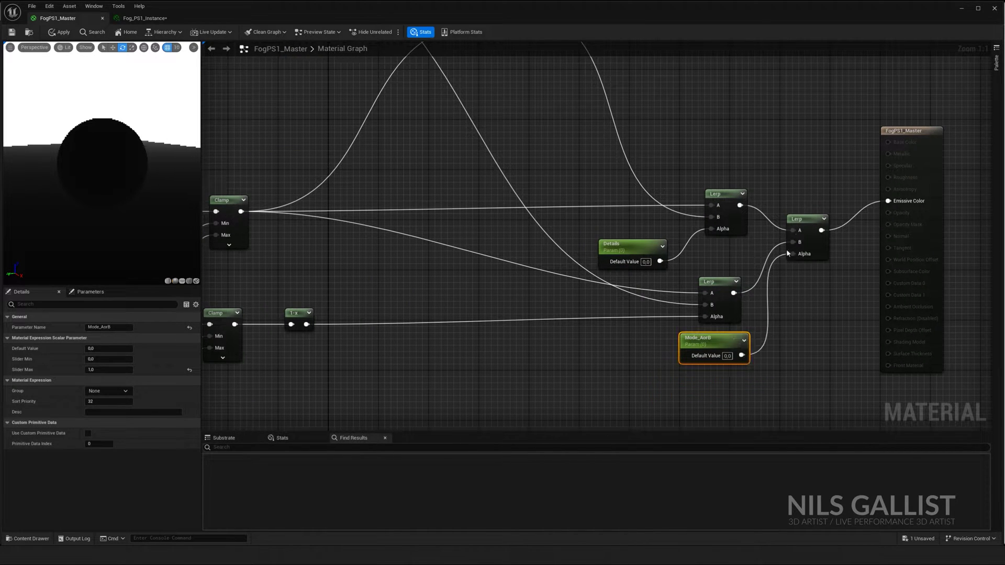
drag(814, 222, 814, 247)
drag(917, 134, 899, 197)
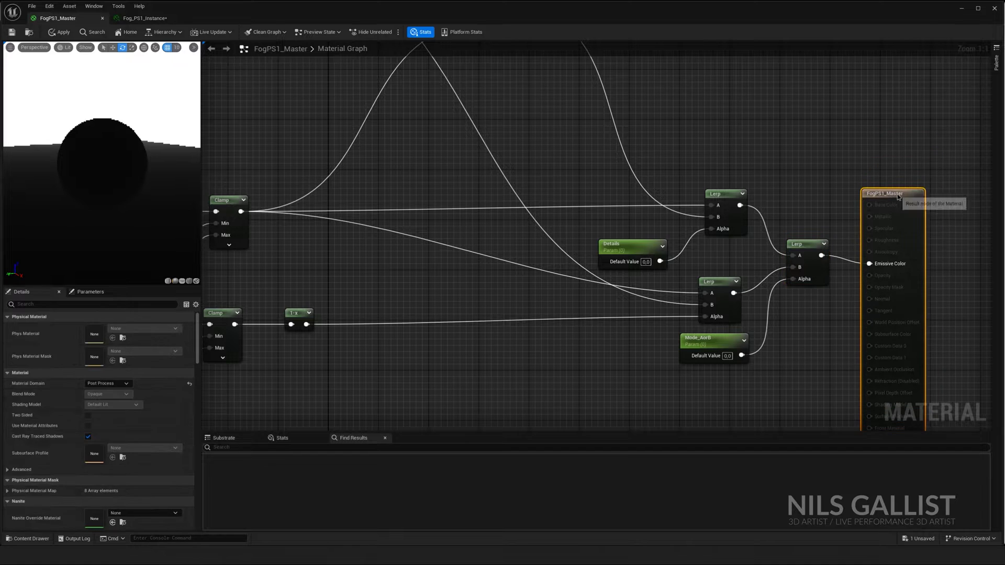
Examine the Global Scalar Parameter Values of Fog_PS1_Instance, and return to the FogPS1_Master graph
click(145, 18)
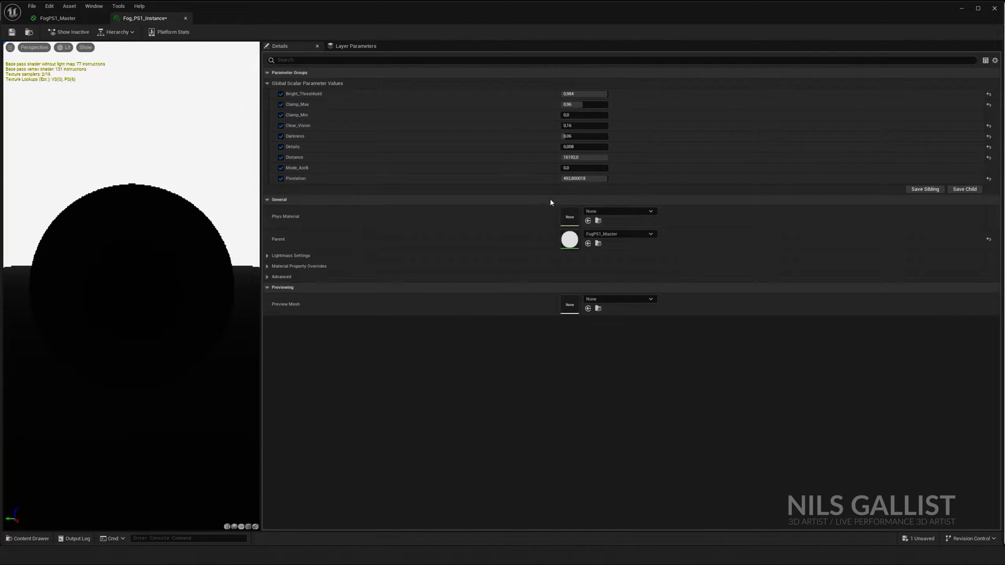
drag(585, 170, 563, 146)
click(58, 18)
Narrow the material editor window to uncover the level behind it, and minimize it to show the whole Windmills_Demo editor
drag(1000, 219, 483, 218)
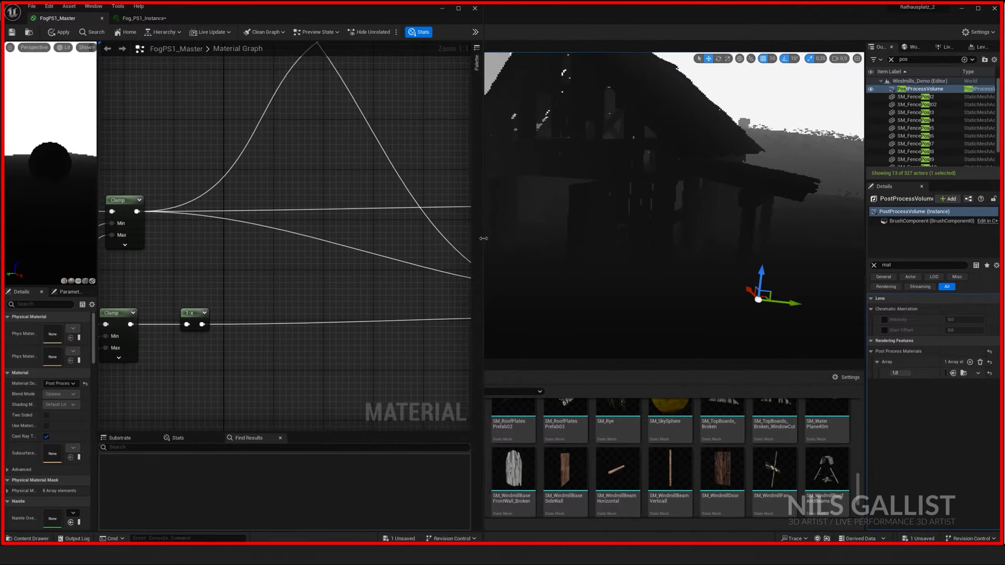
right_drag(674, 205, 636, 205)
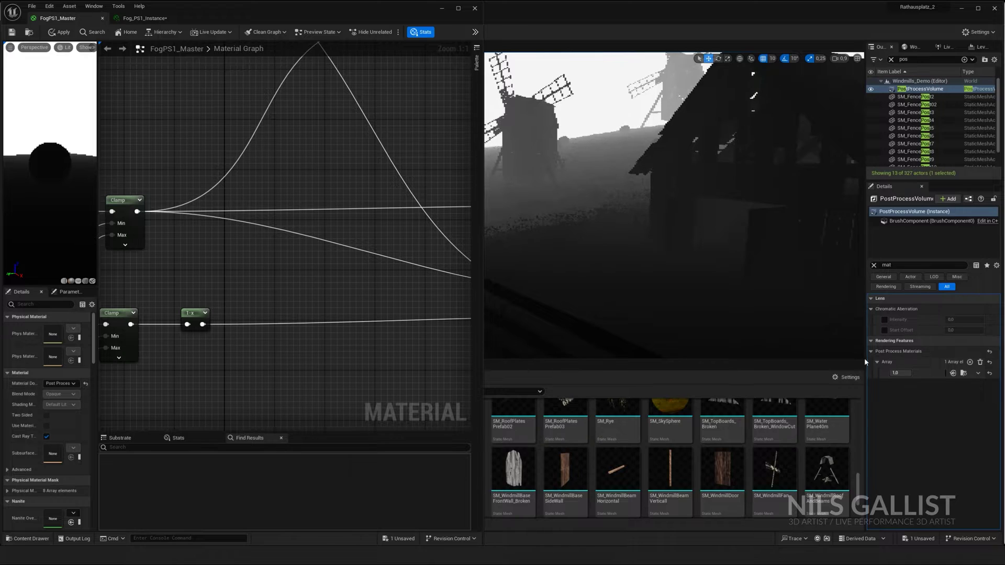
click(439, 10)
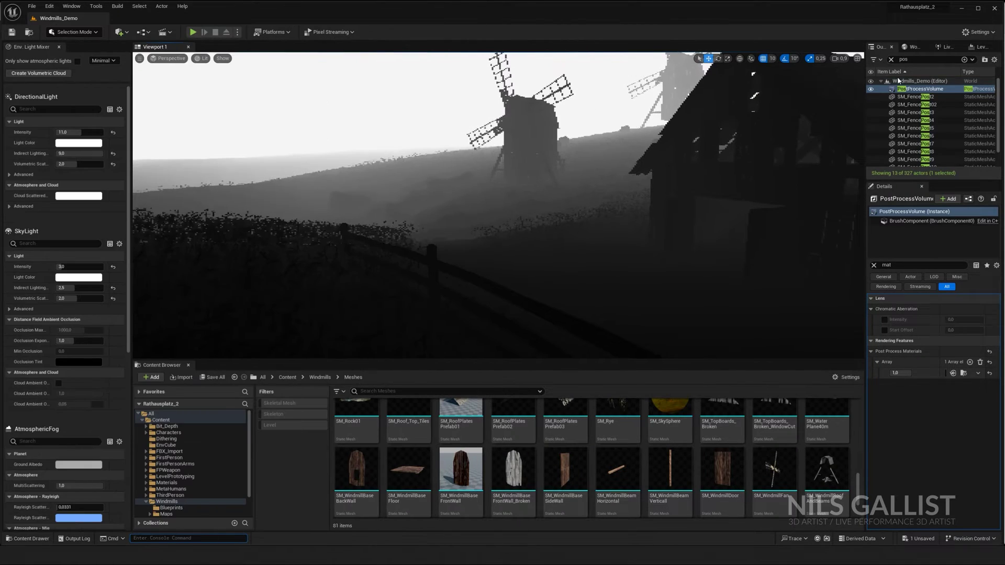
Close the Env. Light Mixer and search the placeable actors for "post" to locate the Post Process Volume
click(59, 47)
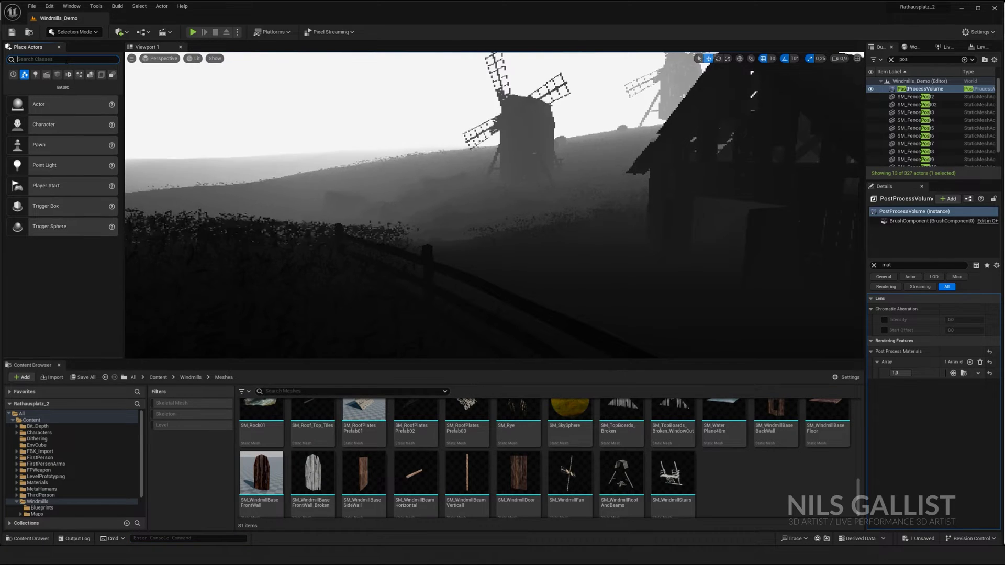
text(t)
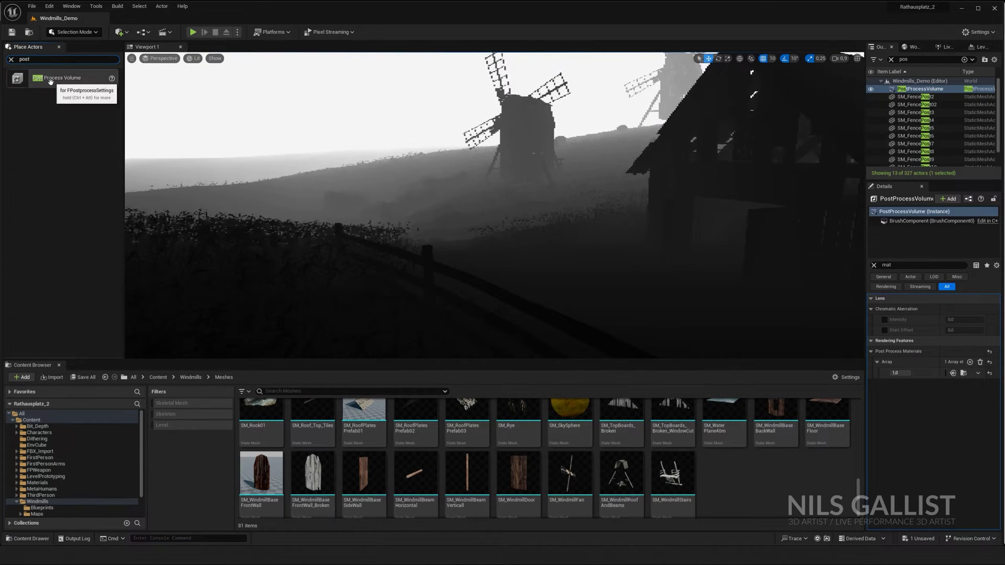
Turn off Infinite Extent (Unbound) on the PostProcessVolume to compare the level without the effect, and turn it back on
click(920, 89)
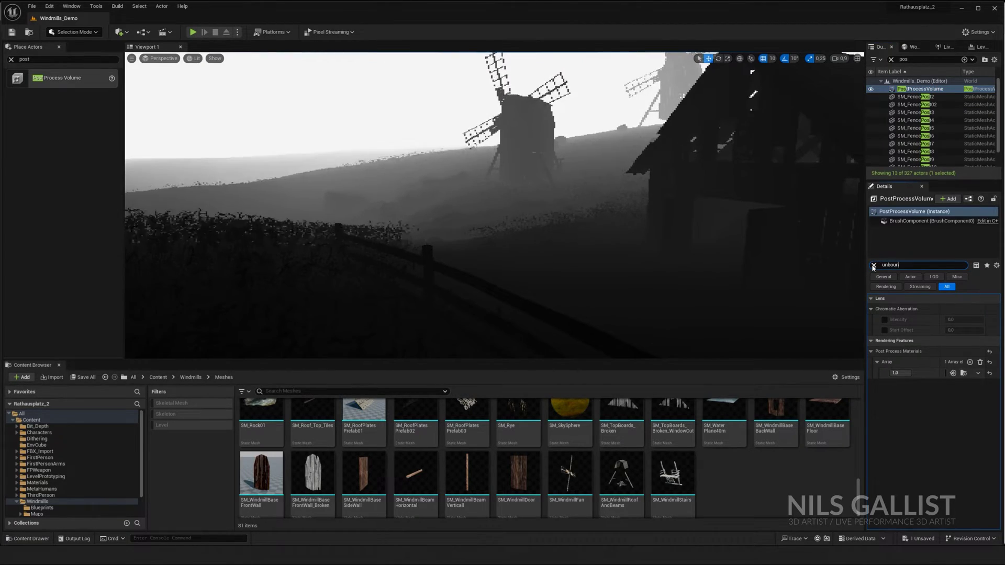
click(948, 309)
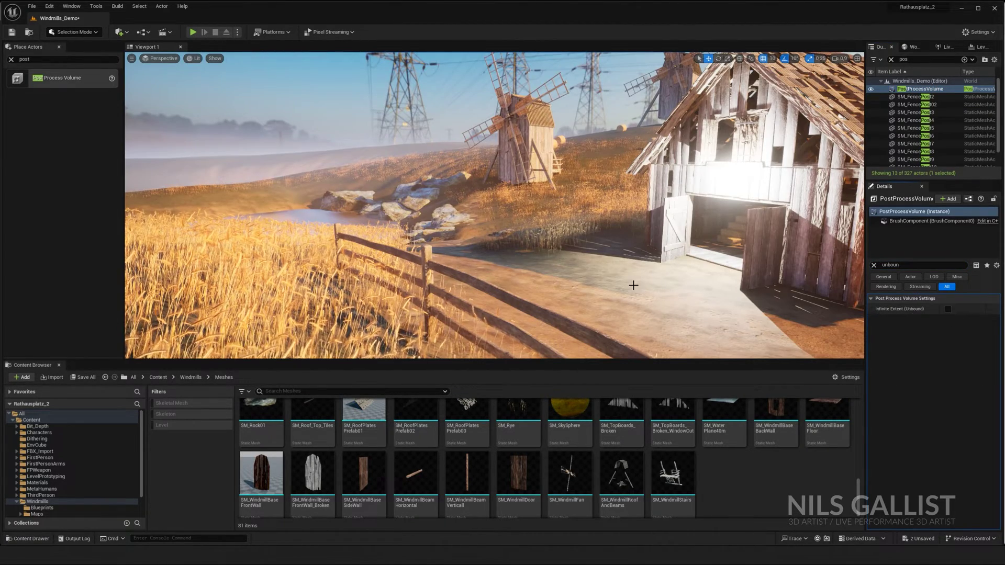
right_drag(634, 285, 414, 260)
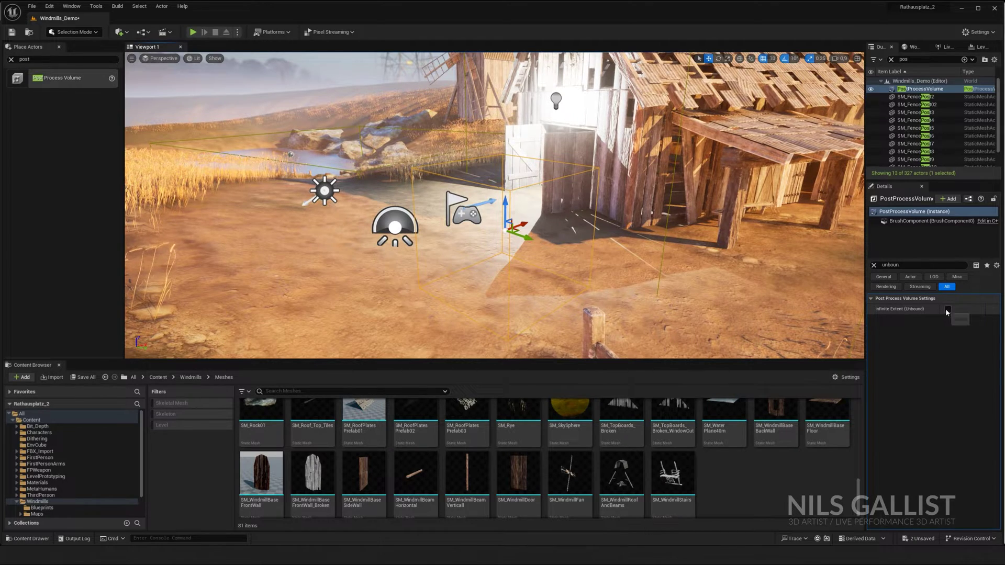
click(948, 309)
right_drag(494, 205, 537, 215)
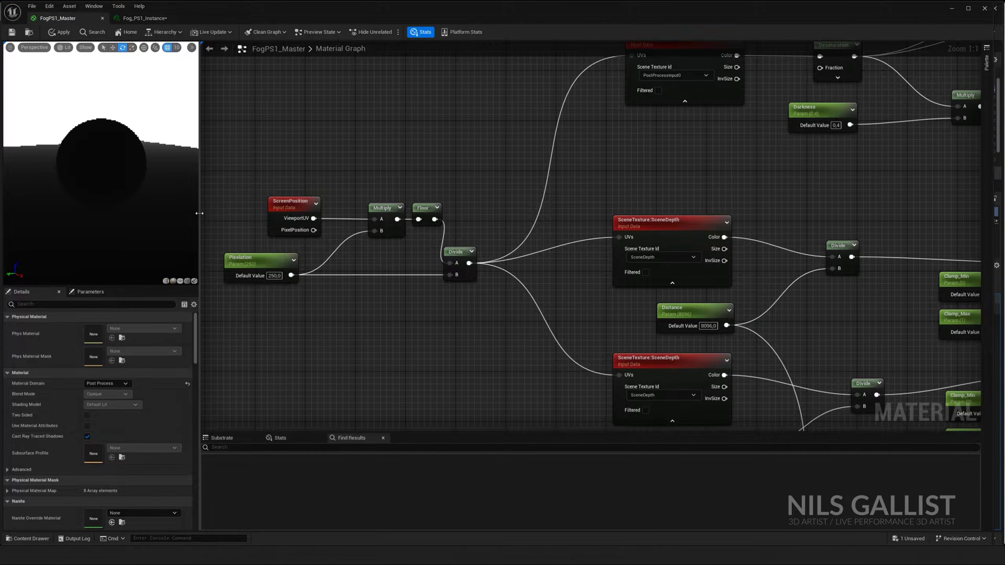
Widen the material preview beside the FogPS1_Master graph, and move the ScreenPosition node farther from the Multiply node
drag(200, 211, 444, 189)
scroll(784, 230, down, 8)
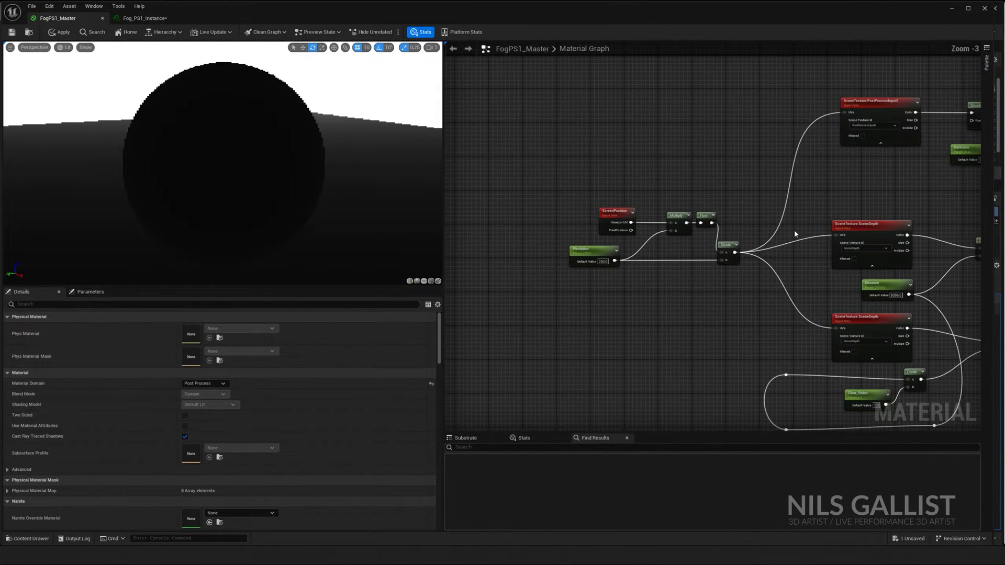
right_drag(816, 233, 707, 223)
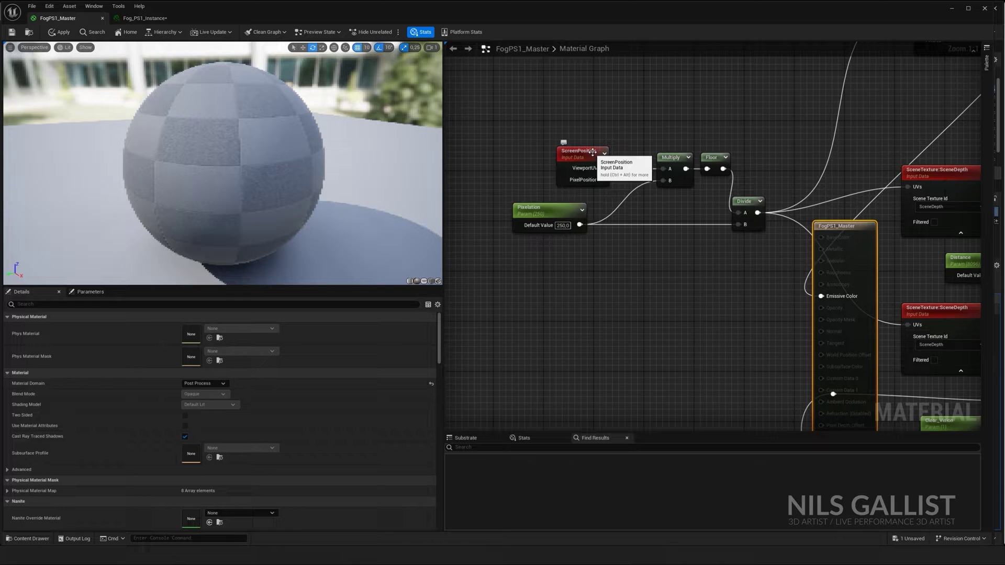
drag(593, 153, 565, 152)
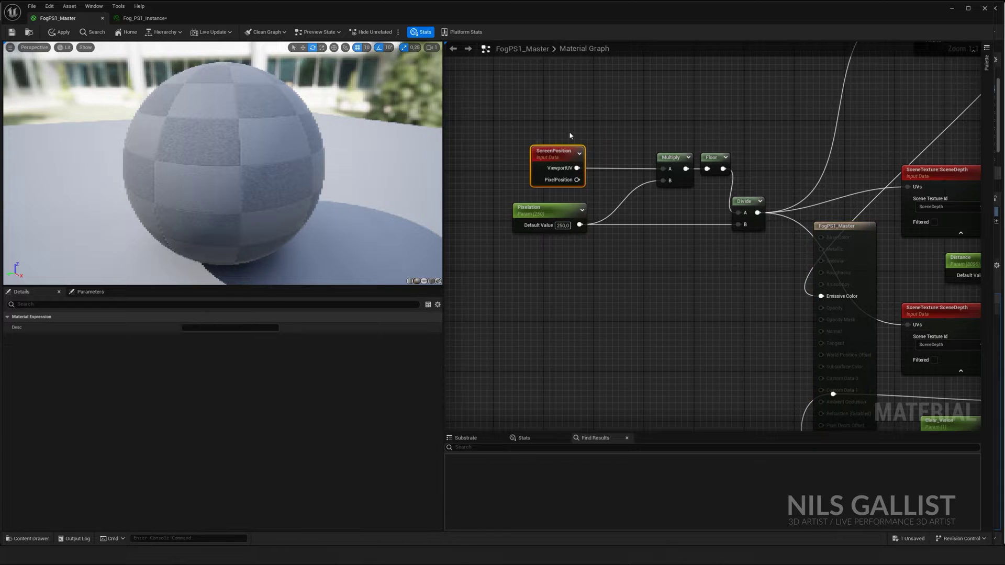
Add a second ScreenPosition node and place it above the existing one
right_click(572, 137)
text(screenp)
key(Return)
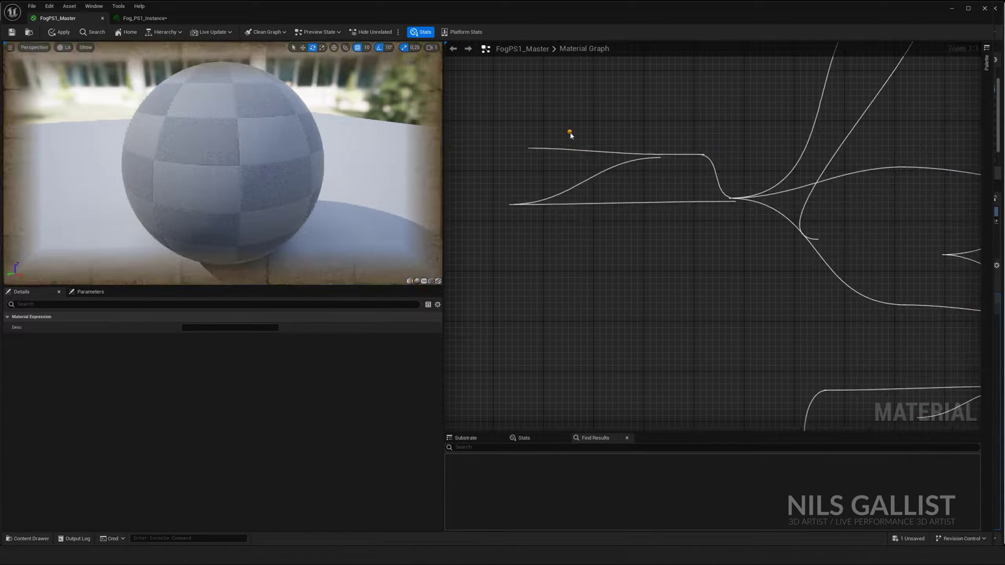
drag(575, 138, 529, 101)
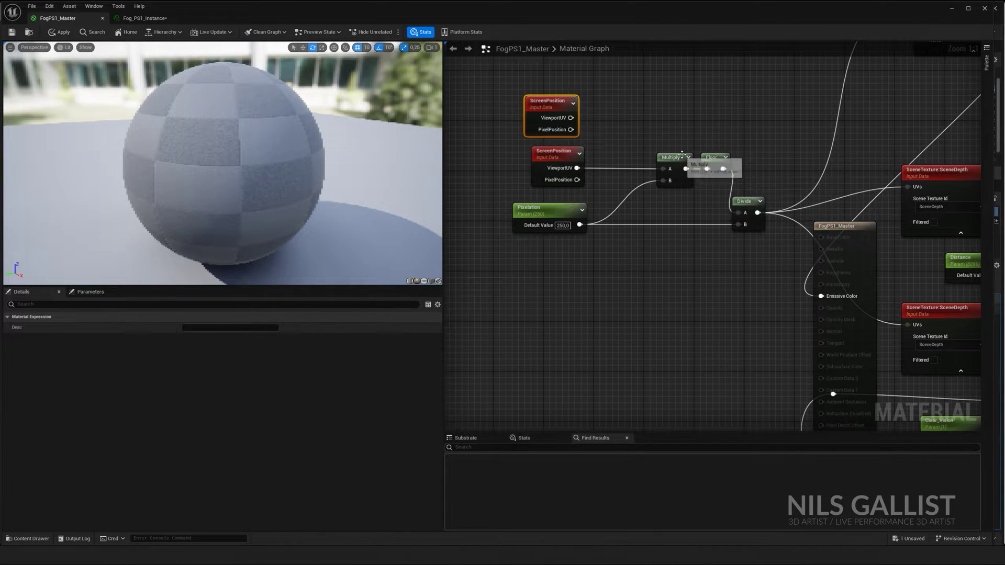
Reposition the Divide and Pixelation nodes around Multiply and Floor, and delete the unconnected ScreenPosition node
mouse_move(748, 203)
mouse_down()
mouse_move(753, 176)
mouse_move(757, 196)
mouse_up()
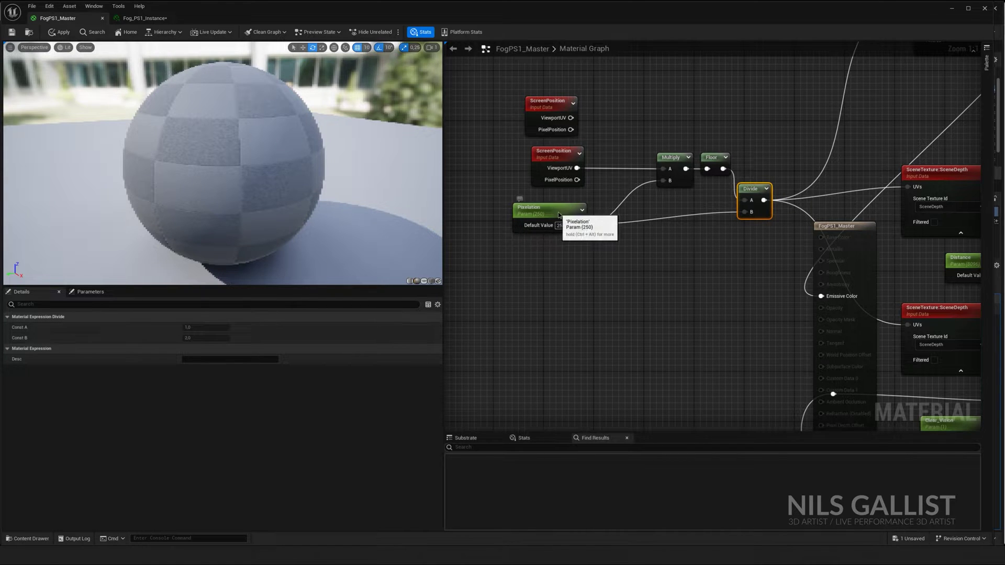
drag(557, 222, 607, 217)
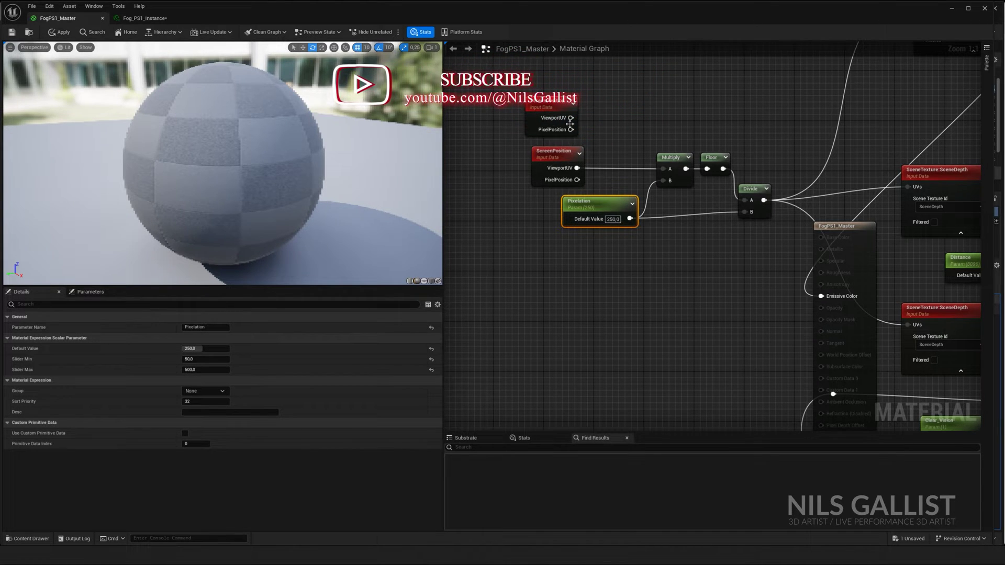
click(562, 106)
key(Delete)
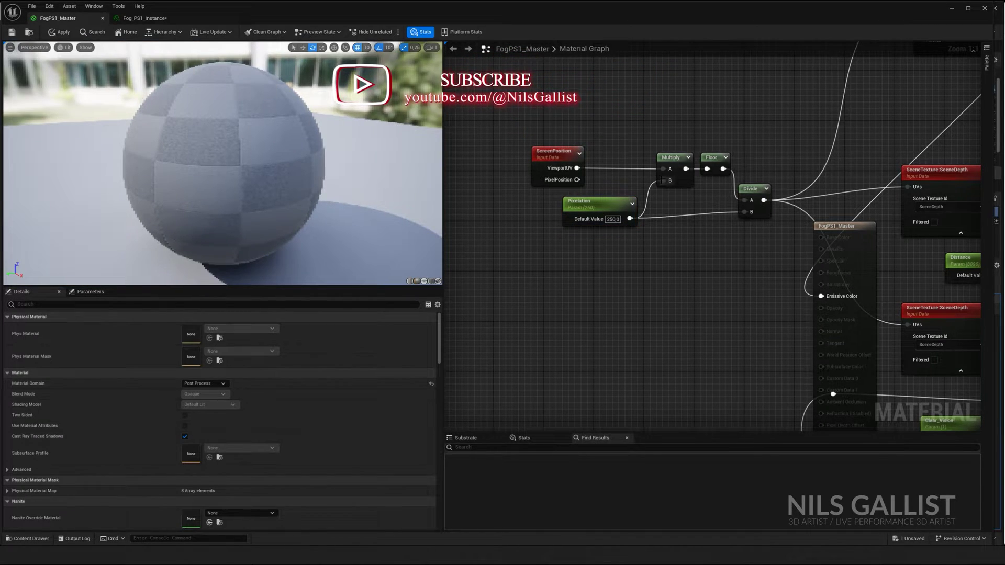
Try promoting the Multiply node's B input to its own parameter, delete that parameter, and reconnect Pixelation to B
right_click(662, 181)
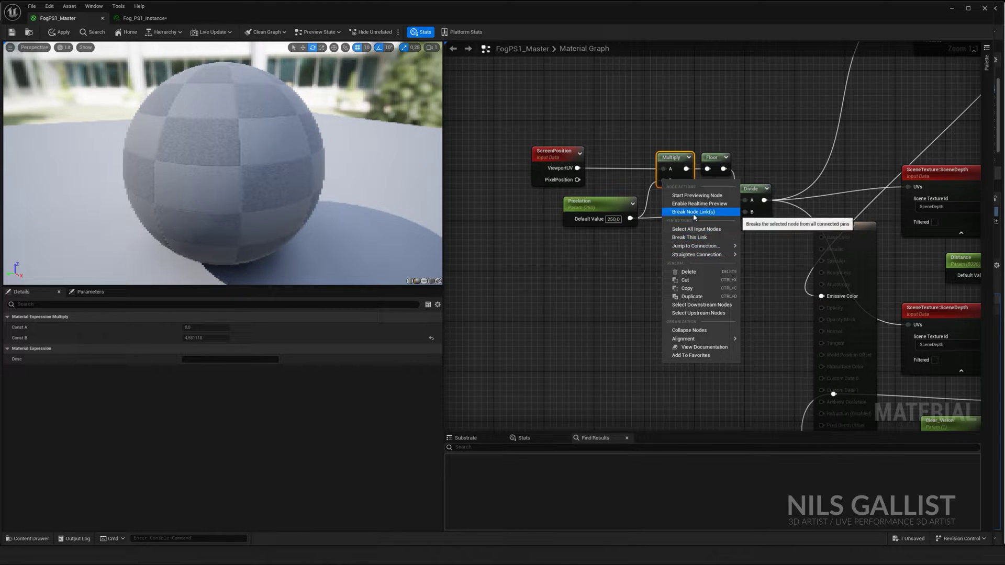
click(647, 204)
right_click(664, 184)
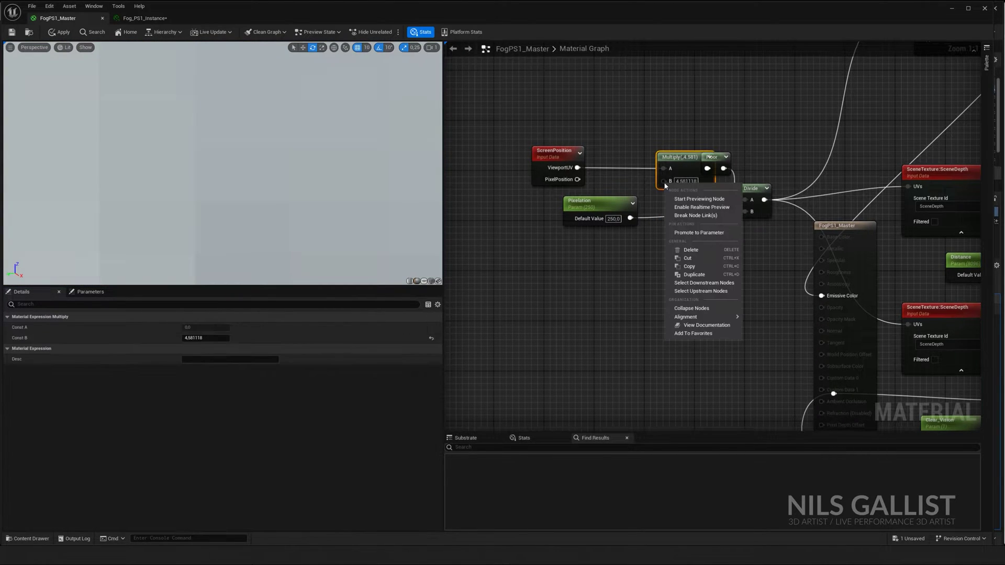
click(698, 233)
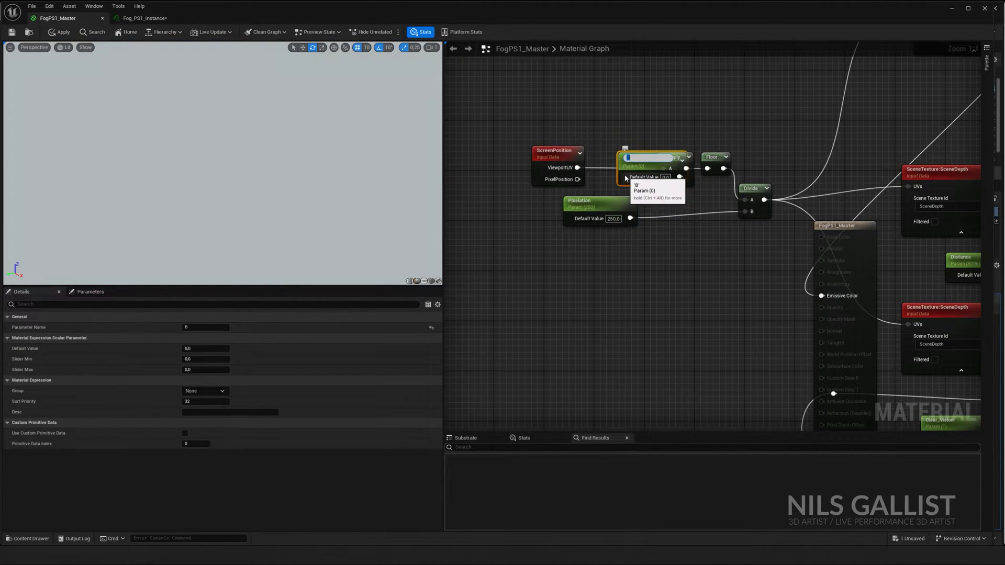
drag(623, 171, 540, 100)
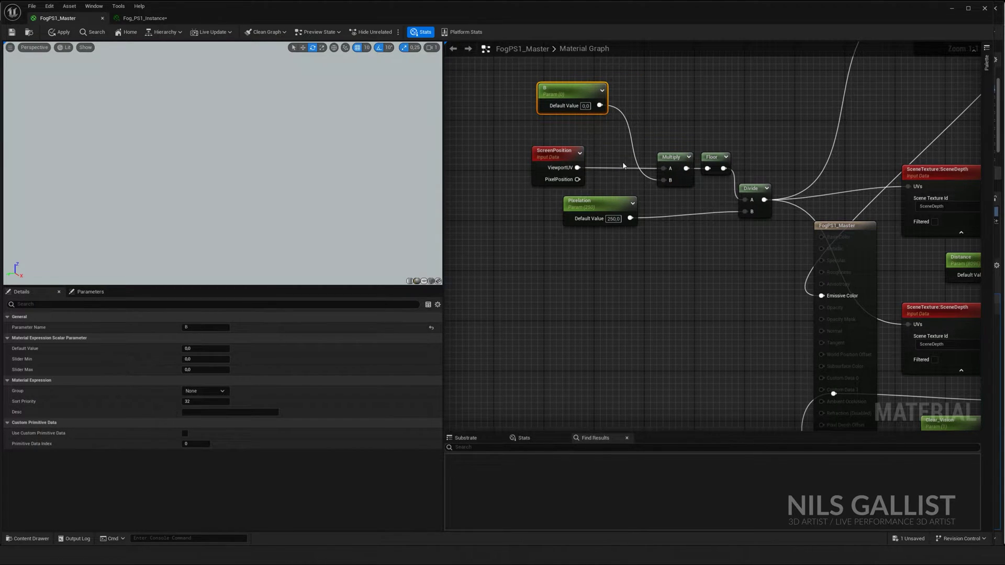
key(Delete)
drag(630, 218, 566, 197)
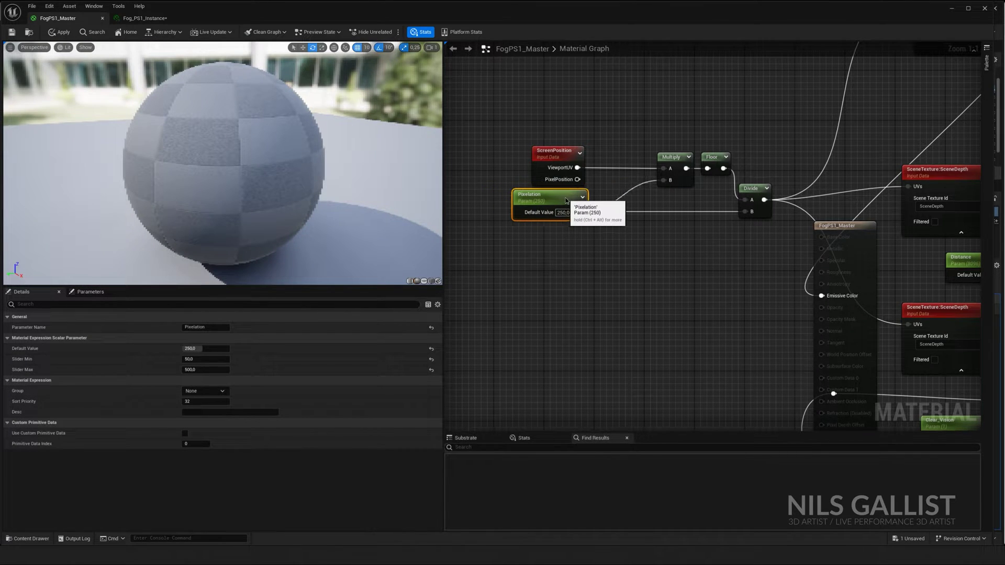
Set the Pixelation parameter's Default Value to 50 to preview coarse pixels, and restore it to 250
right_drag(670, 208, 635, 202)
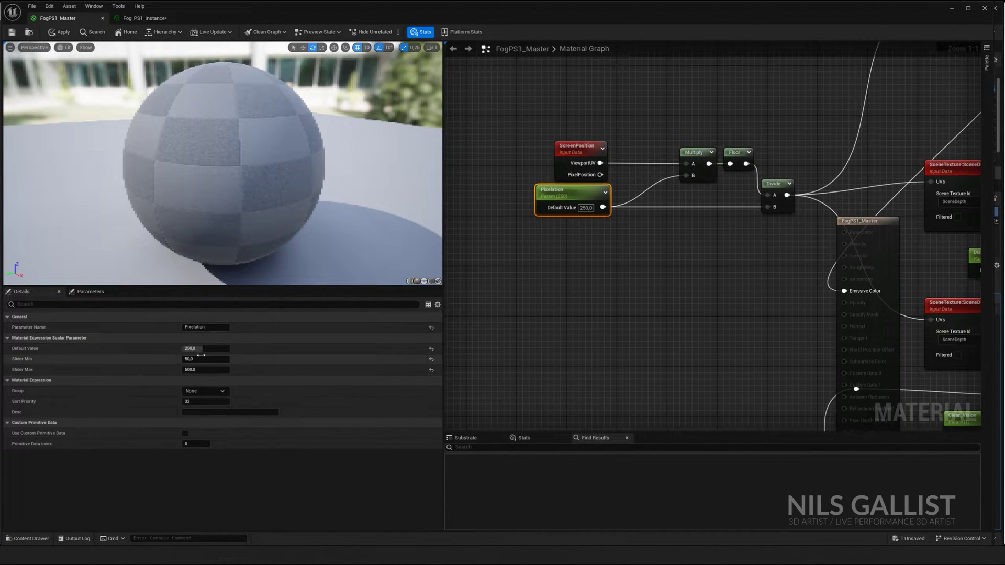
drag(203, 349, 182, 350)
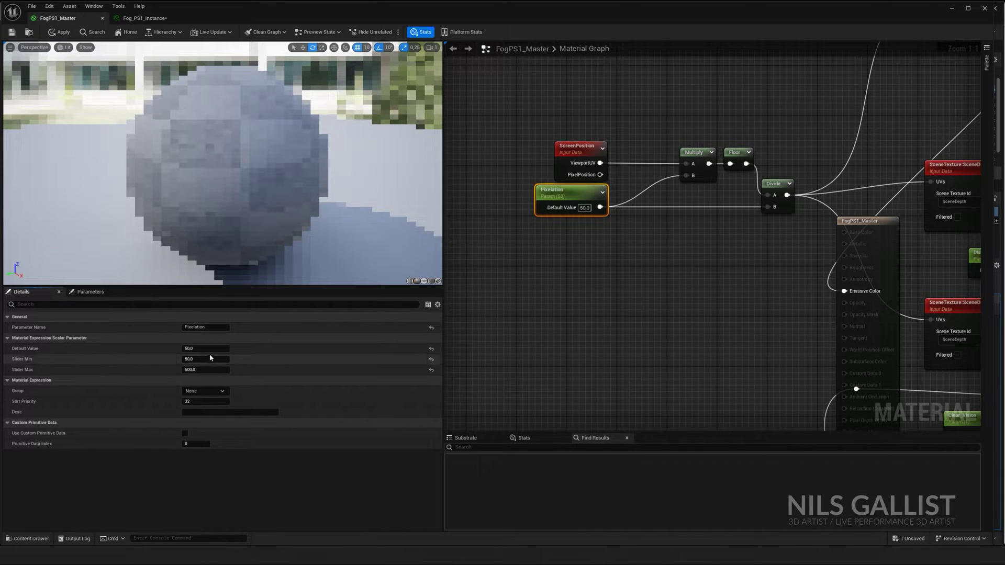
key(Return)
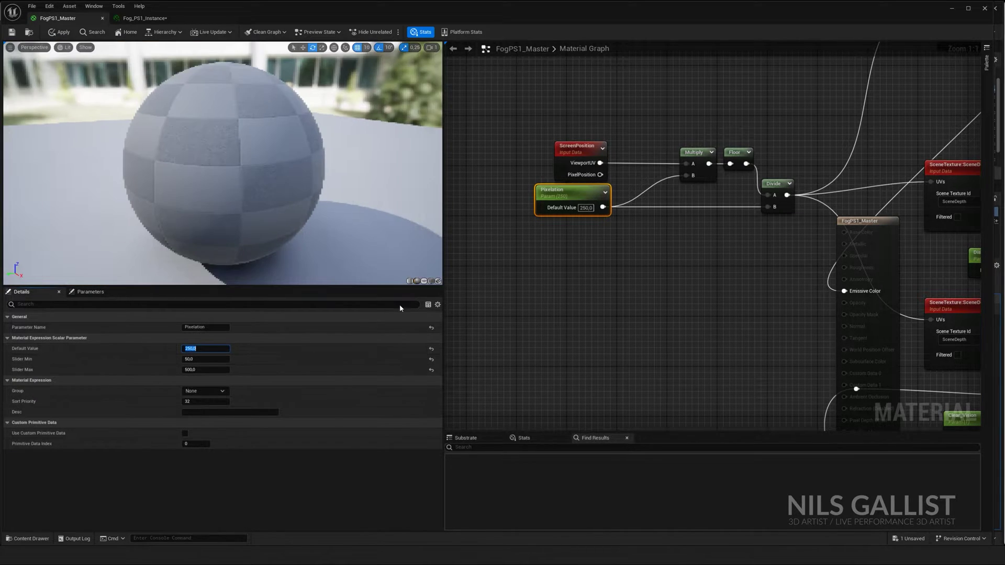
Add a SceneTexture node above the Multiply and Floor nodes, and set its Scene Texture Id to PostProcessInput0
right_drag(944, 187, 853, 224)
right_drag(863, 171, 807, 253)
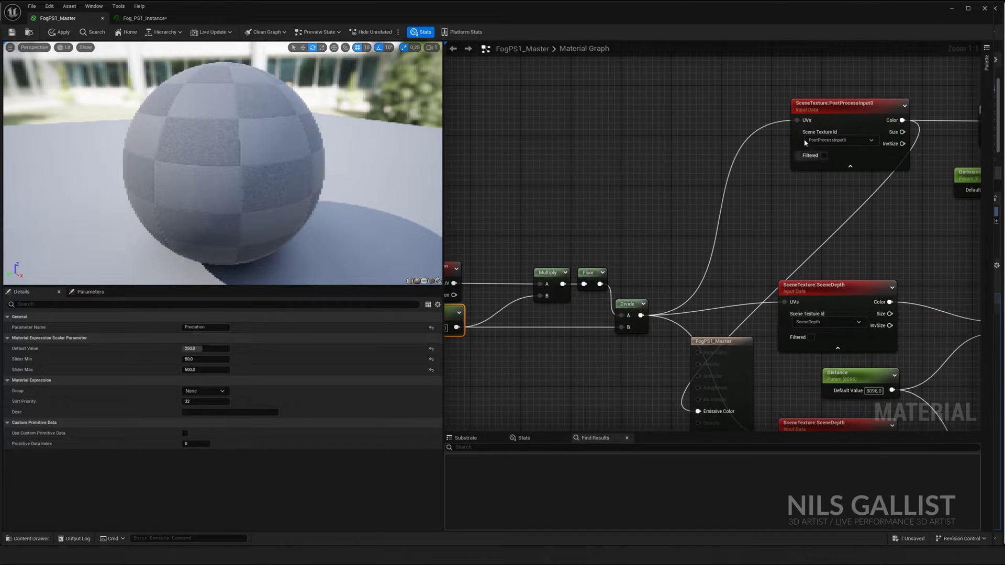
right_click(554, 146)
text(scenetext)
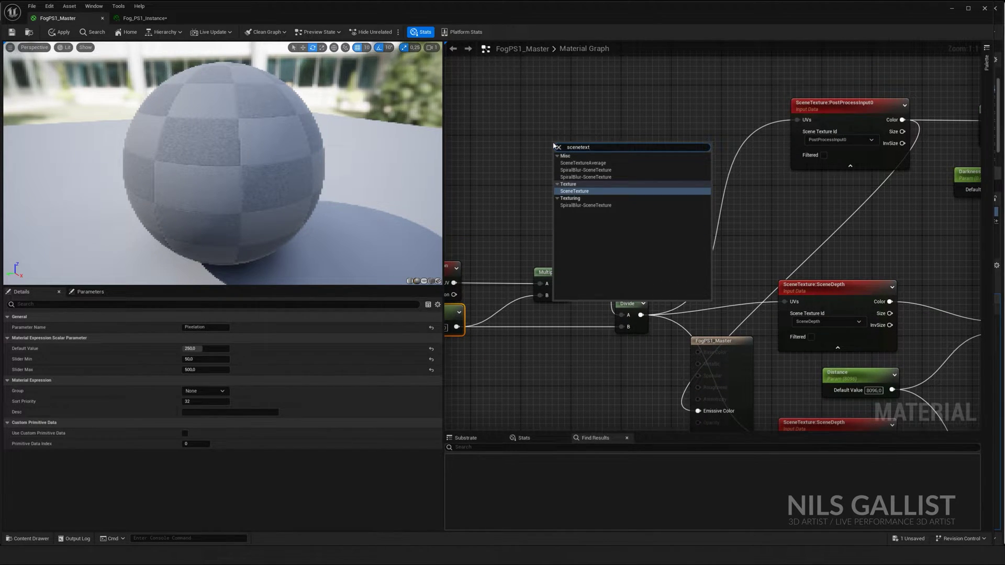
click(574, 191)
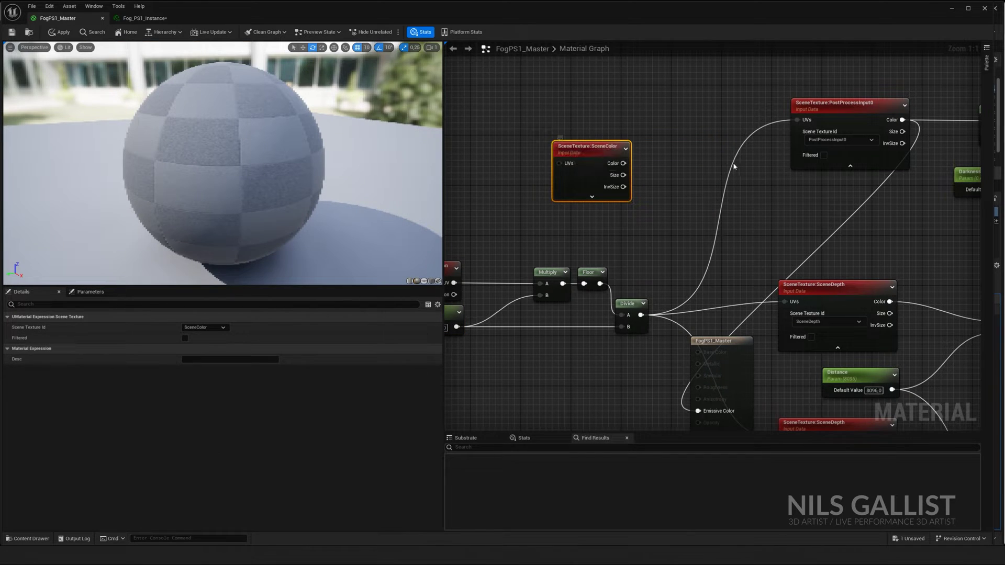
click(212, 328)
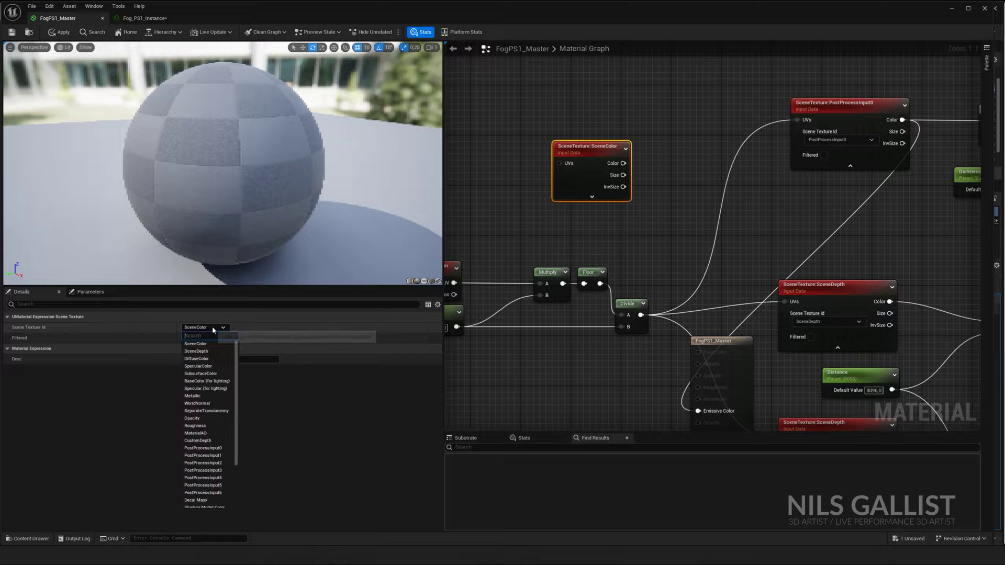
click(210, 448)
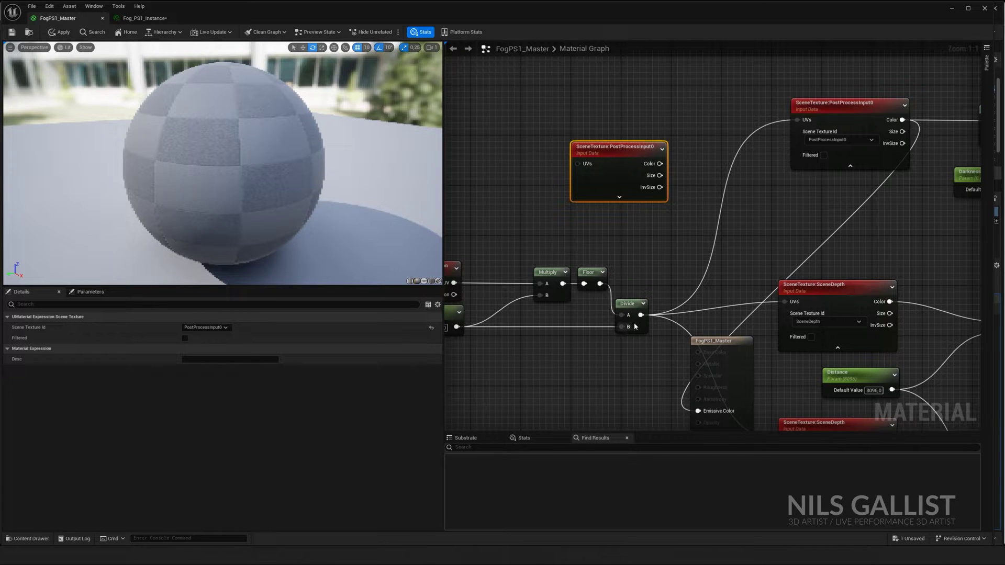
Connect Divide to the new PostProcessInput0 texture's UVs and its Color to Emissive Color, and place the result node beside it
drag(640, 315, 578, 164)
drag(660, 164, 698, 410)
drag(722, 356, 722, 103)
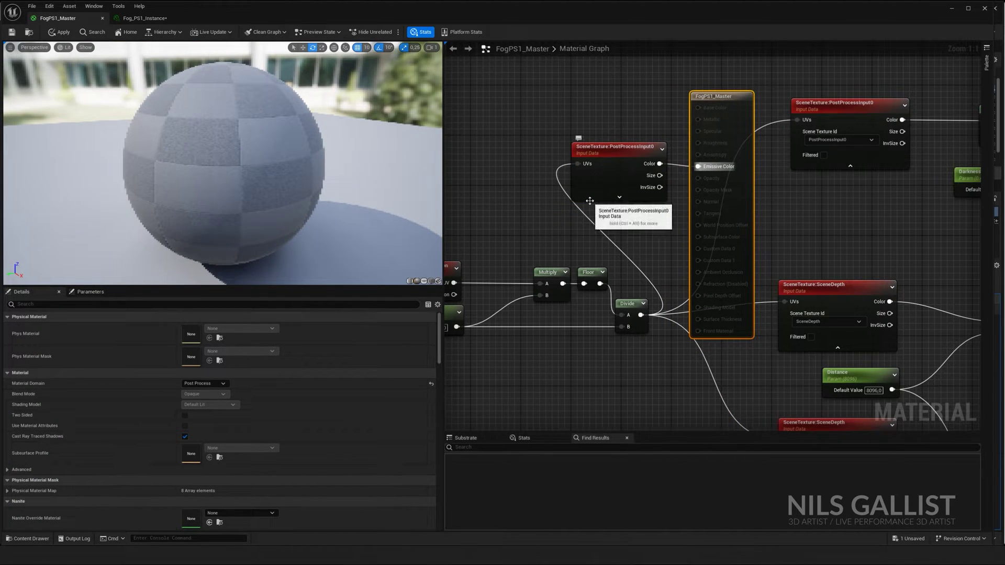
right_drag(791, 211, 707, 201)
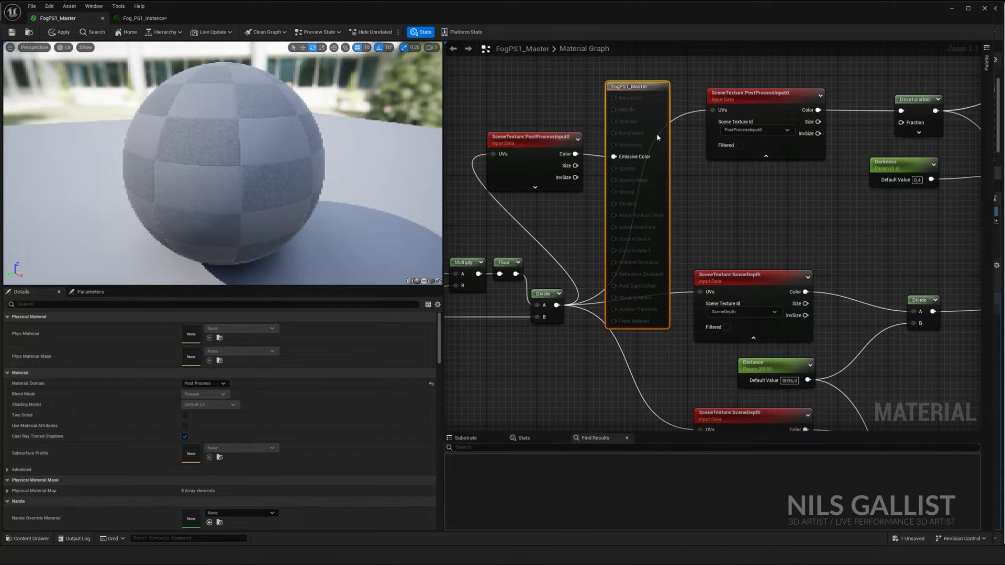
Delete the PostProcessInput0 texture feeding Emissive Color, and move the result node clear of the SceneTexture branches
click(527, 146)
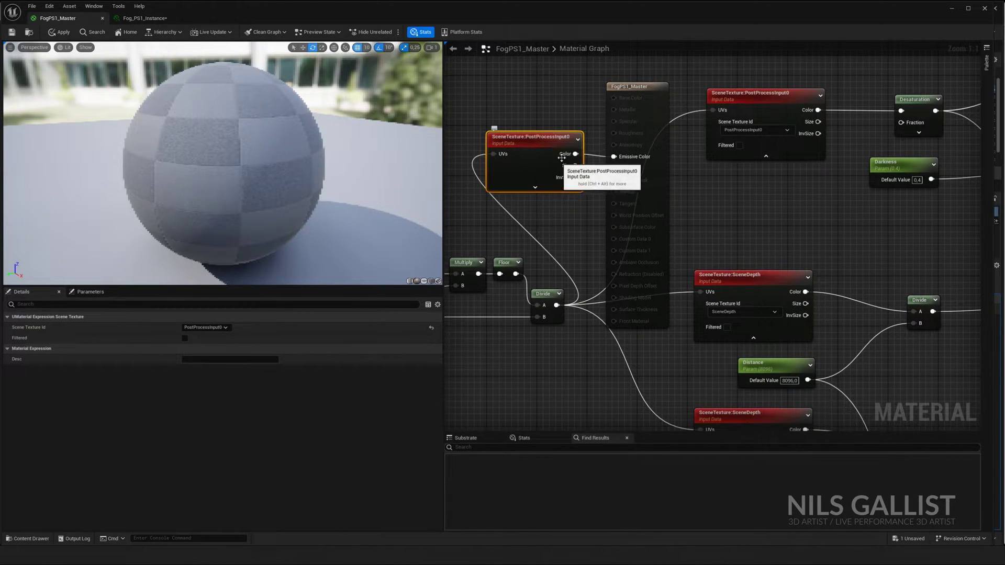
key(Delete)
scroll(642, 222, down, 4)
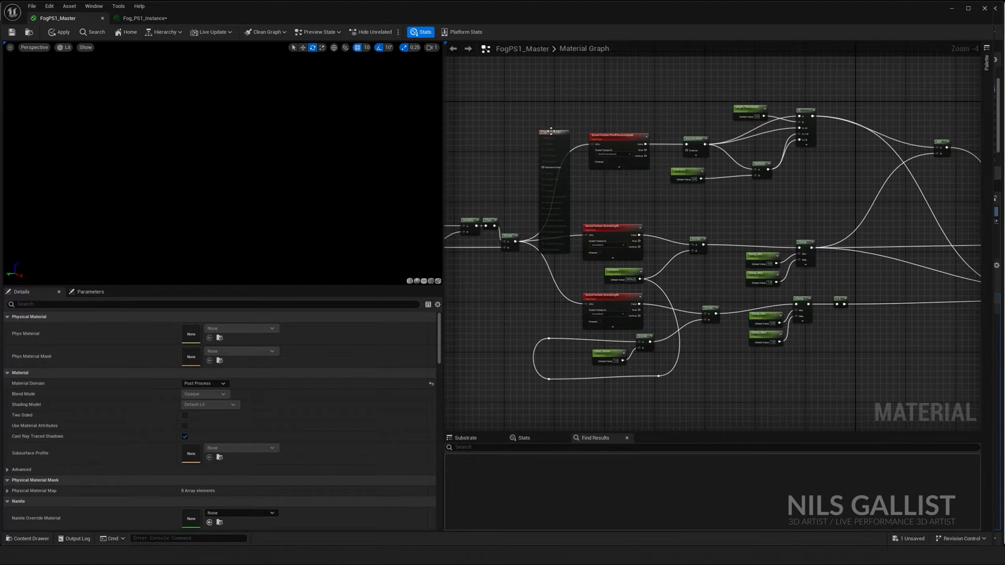
drag(551, 131, 727, 344)
Group the ScreenPosition, Pixelation, Multiply, Floor and Divide nodes in a comment titled Pixelation
right_drag(721, 280, 772, 206)
scroll(578, 163, up, 4)
right_drag(578, 163, 638, 250)
scroll(527, 262, down, 3)
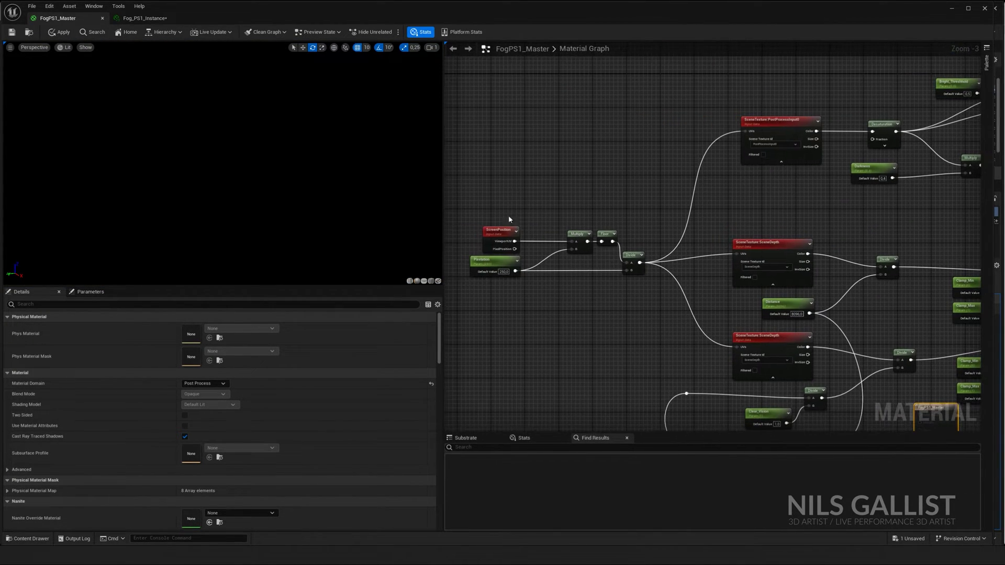
drag(480, 213, 649, 296)
key(c)
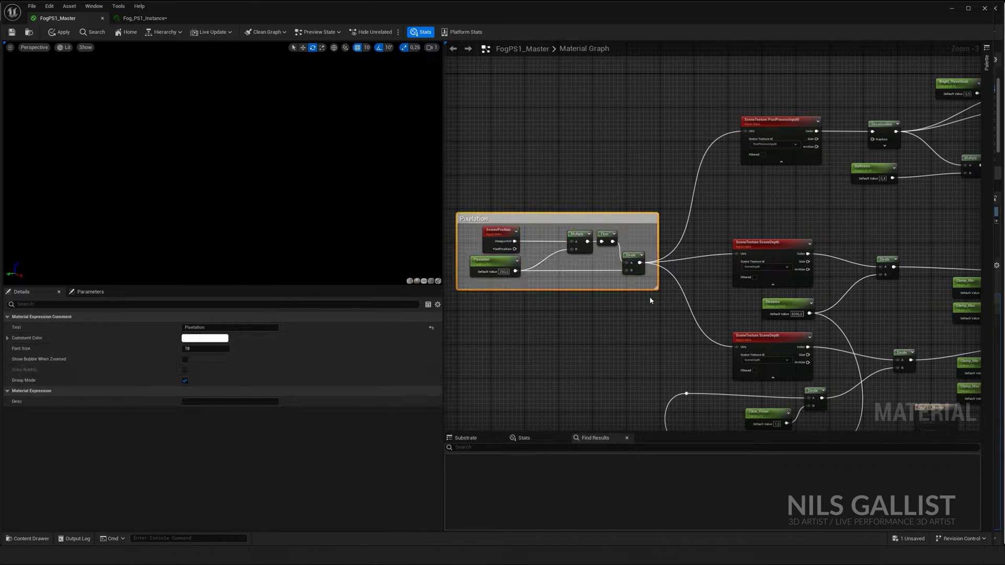
Move the lower SceneDepth branch, including its clamp nodes and all reroute points, farther below the upper depth branch
drag(859, 376, 631, 255)
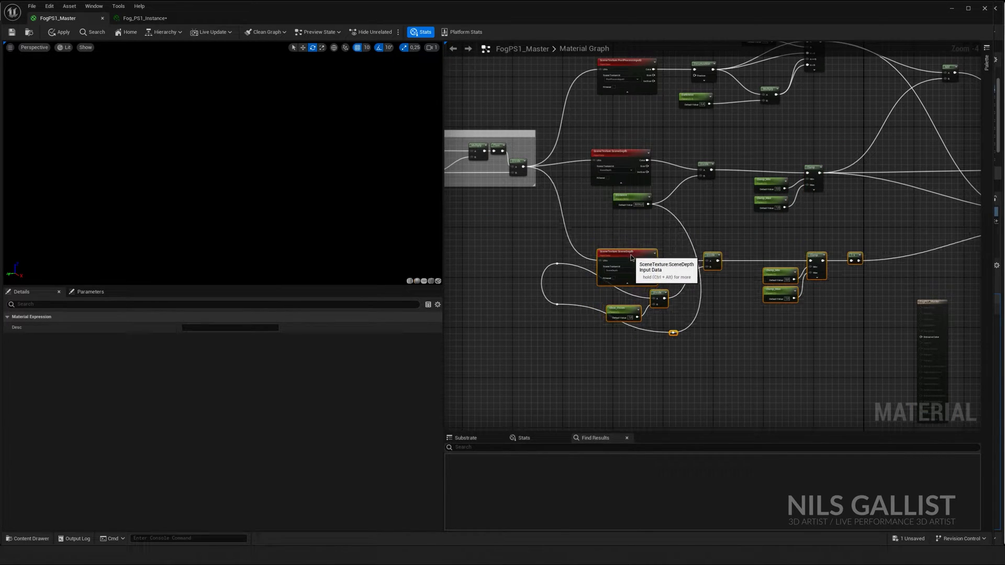
key(ctrl+z)
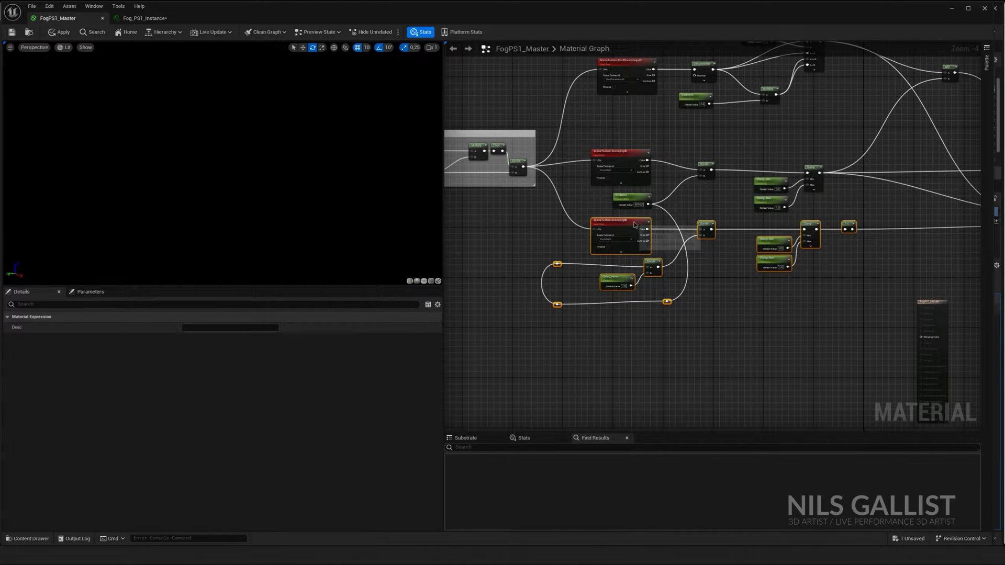
drag(637, 220, 635, 321)
Place the result node beside the upper SceneDepth branch's Divide, and connect Divide to Emissive Color to preview the depth
drag(930, 301, 726, 216)
scroll(707, 209, up, 4)
right_drag(639, 216, 836, 272)
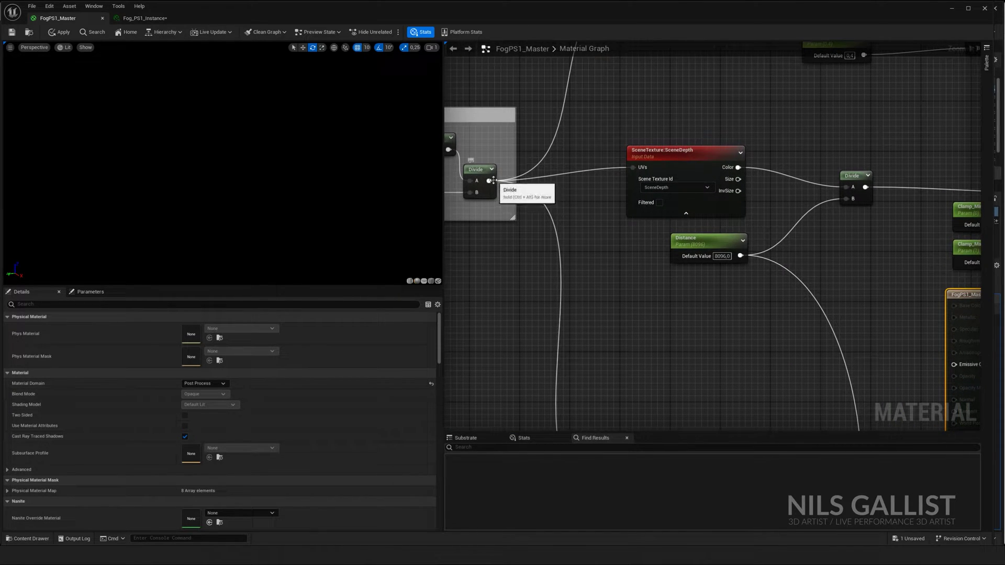
right_drag(807, 171, 647, 144)
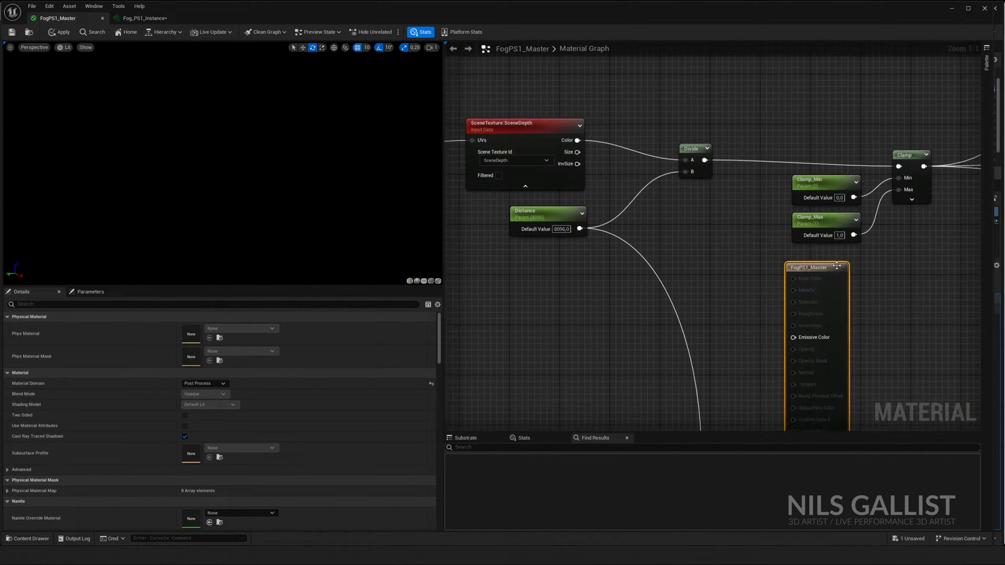
drag(829, 271, 748, 210)
drag(705, 160, 712, 274)
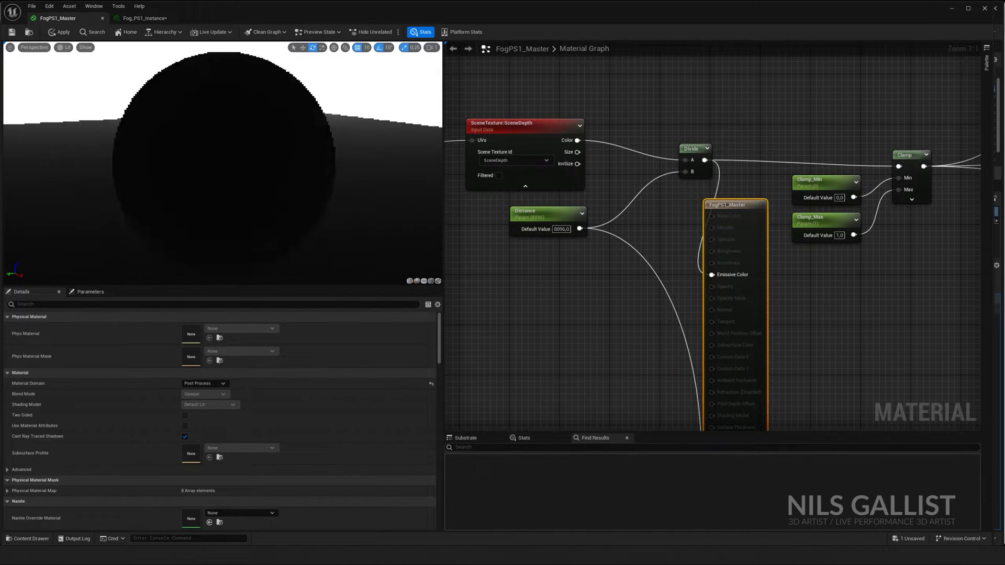
scroll(270, 149, down, 6)
scroll(271, 149, up, 1)
mouse_move(298, 166)
right_down()
mouse_move(298, 222)
mouse_move(298, 170)
mouse_move(298, 215)
mouse_move(298, 171)
mouse_move(298, 181)
right_up()
drag(746, 207, 754, 198)
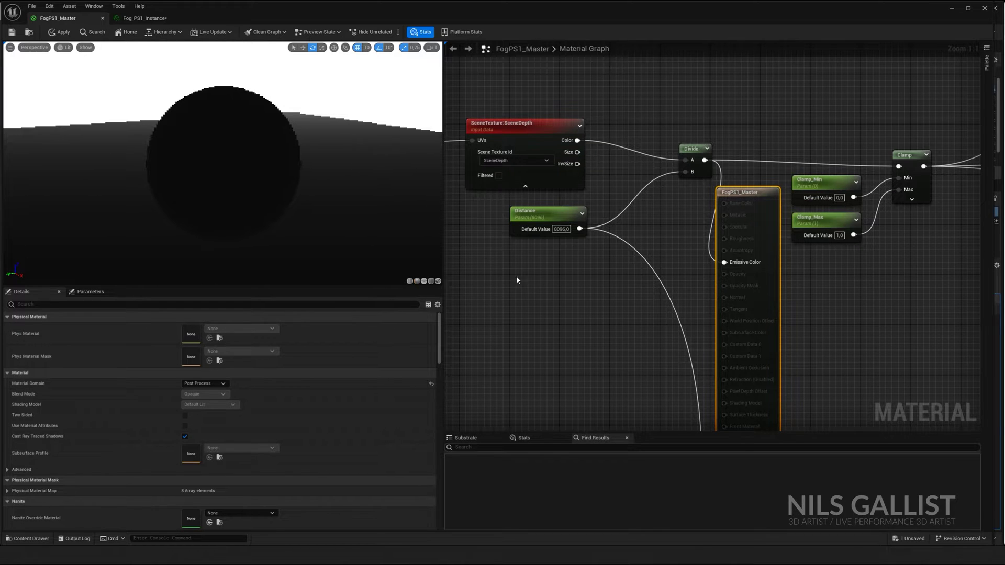
Set the Distance parameter's Default Value to 512 to preview close-range depth, and restore it to 8096
click(542, 211)
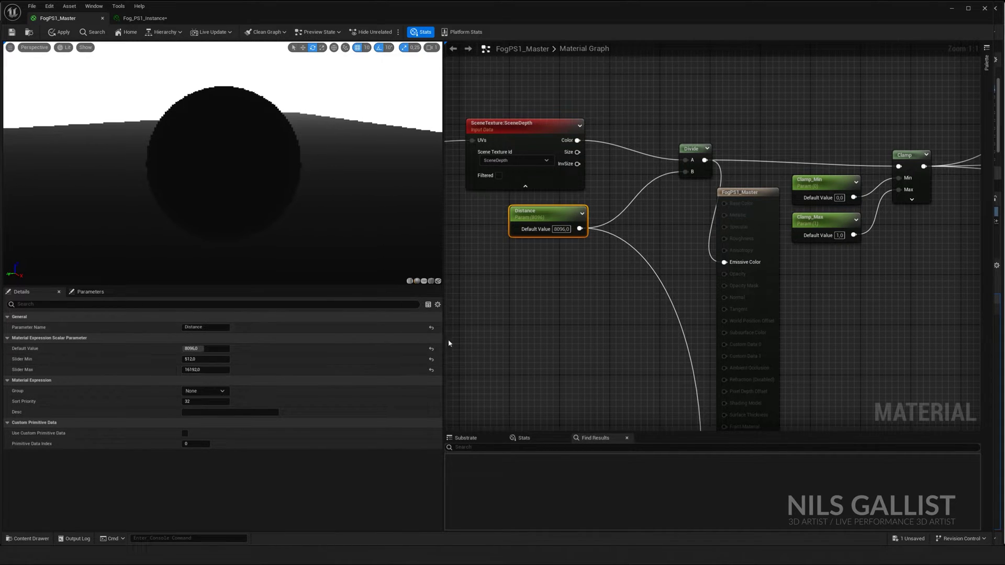
drag(211, 349, 182, 348)
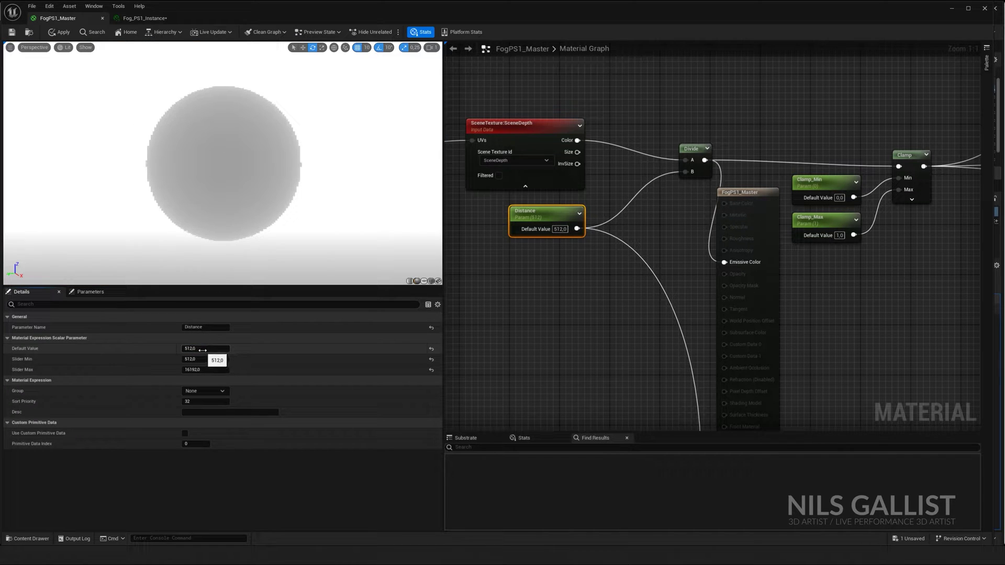
right_drag(288, 240, 288, 271)
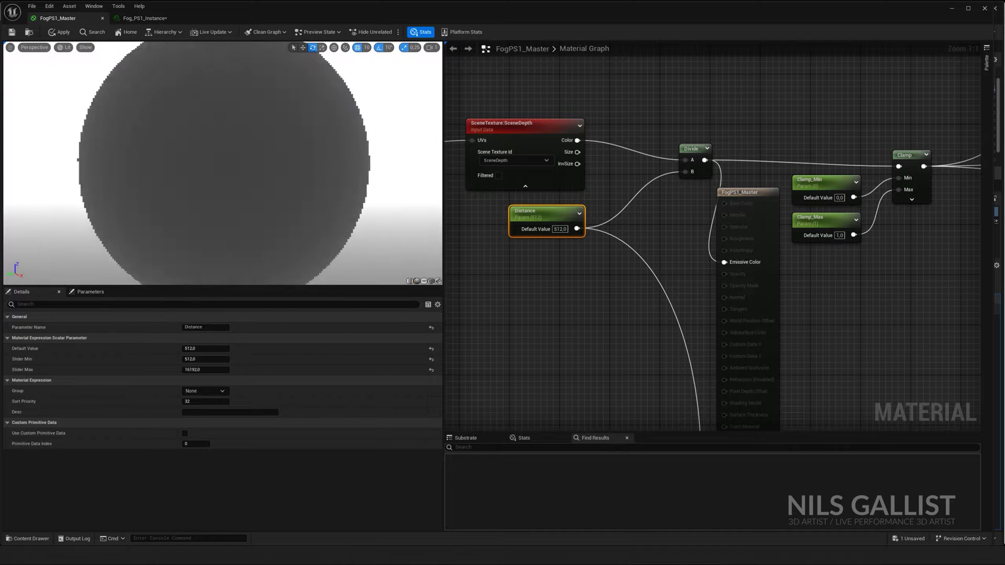
scroll(223, 163, down, 3)
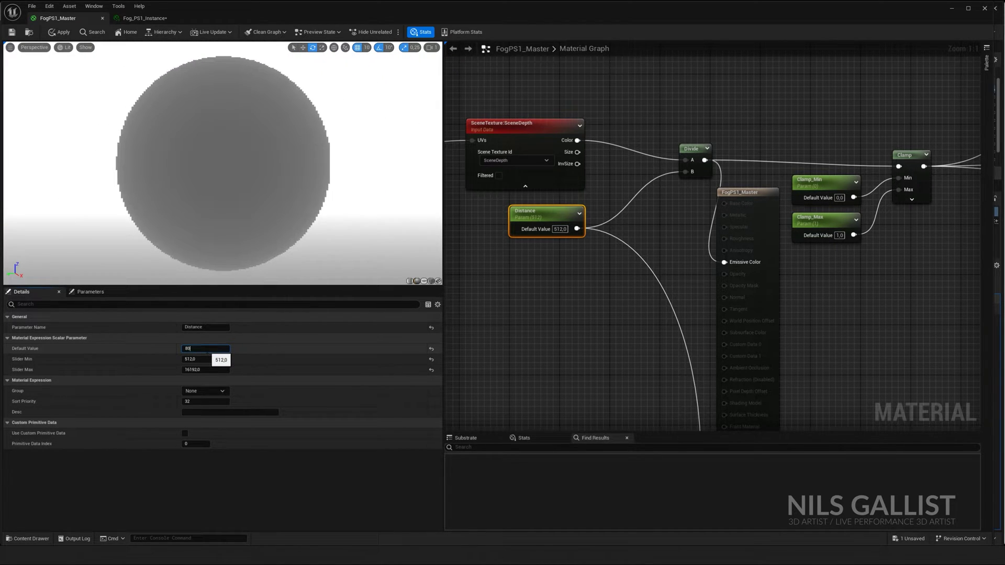
text(8096)
key(Return)
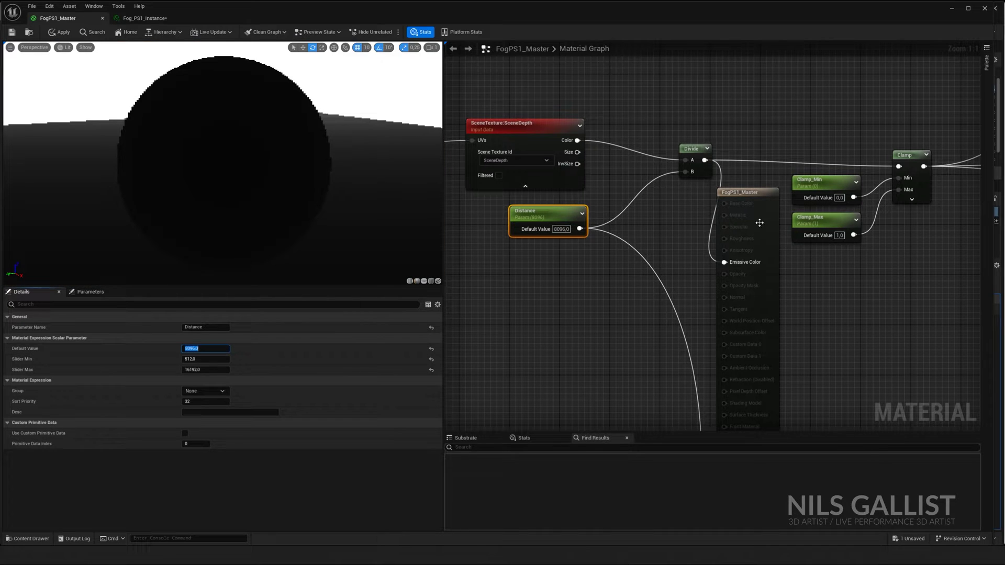
Move the result node beyond the upper depth branch's Clamp, and connect Clamp's output to Emissive Color
scroll(824, 276, down, 4)
scroll(847, 278, up, 2)
right_drag(847, 277, 810, 272)
scroll(660, 240, up, 2)
right_drag(660, 240, 702, 250)
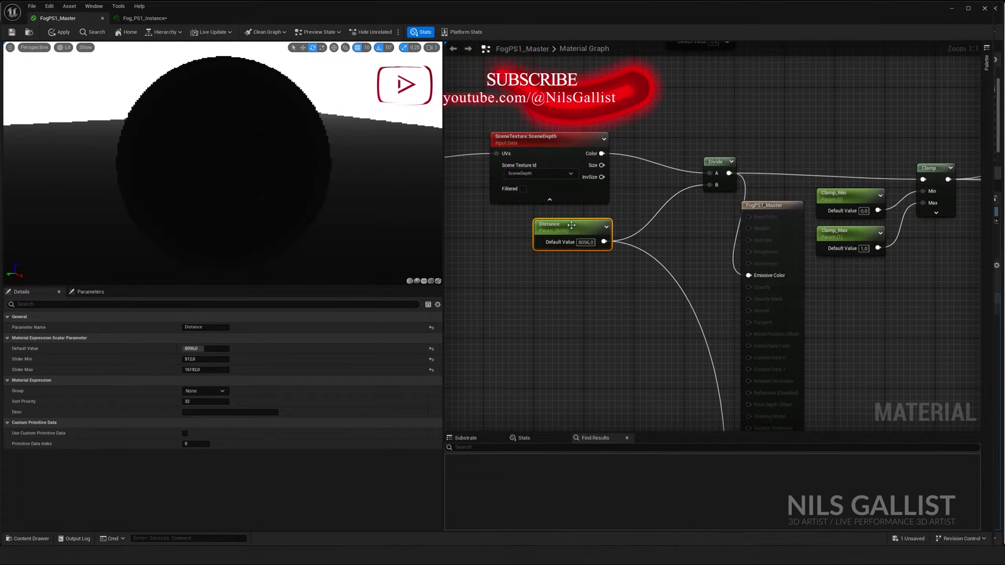
right_drag(922, 273, 865, 275)
drag(739, 209, 958, 233)
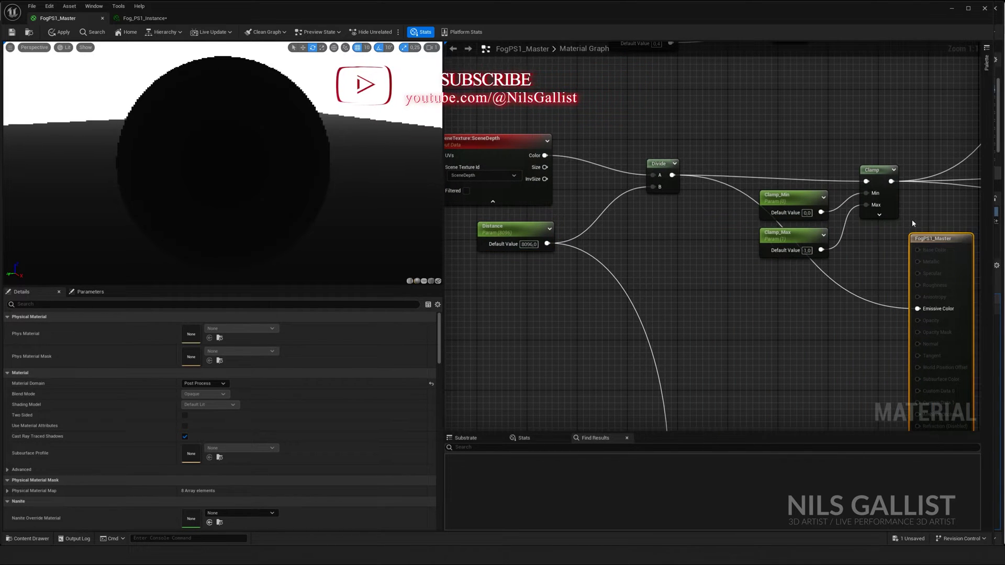
right_drag(914, 223, 716, 242)
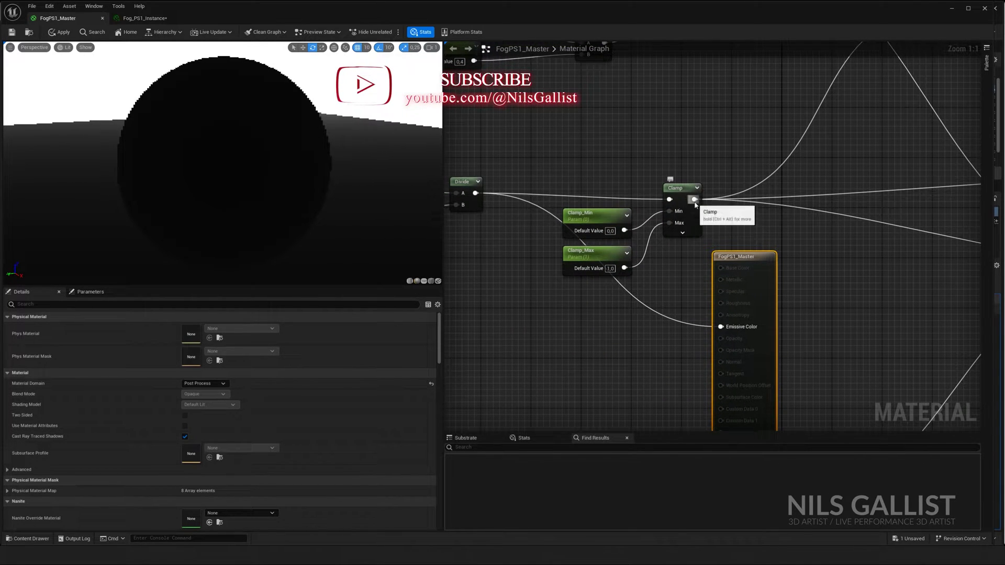
drag(694, 199, 721, 326)
Set the Slider Max of the Clamp_Max parameter to 1,0
right_drag(674, 302, 713, 299)
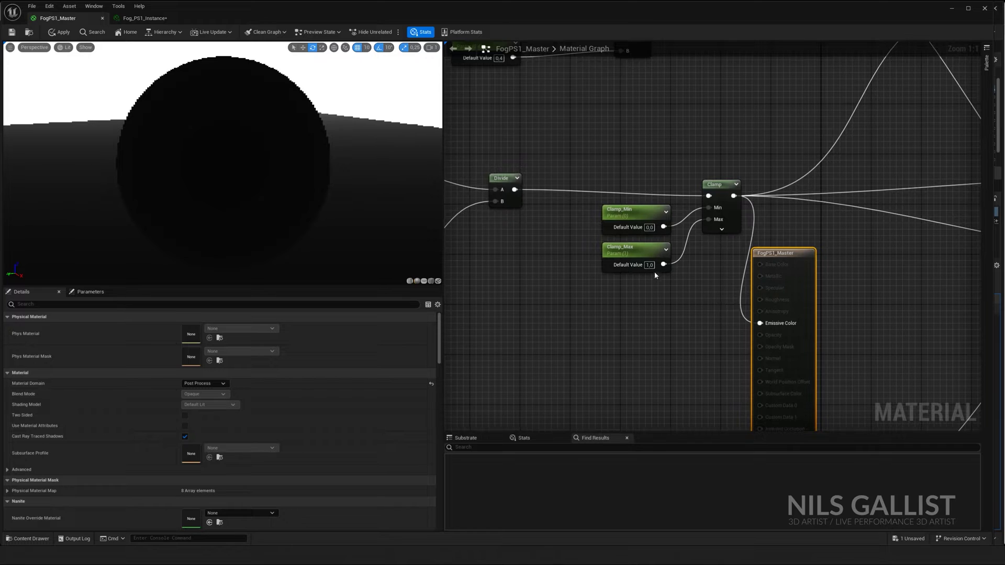
click(634, 258)
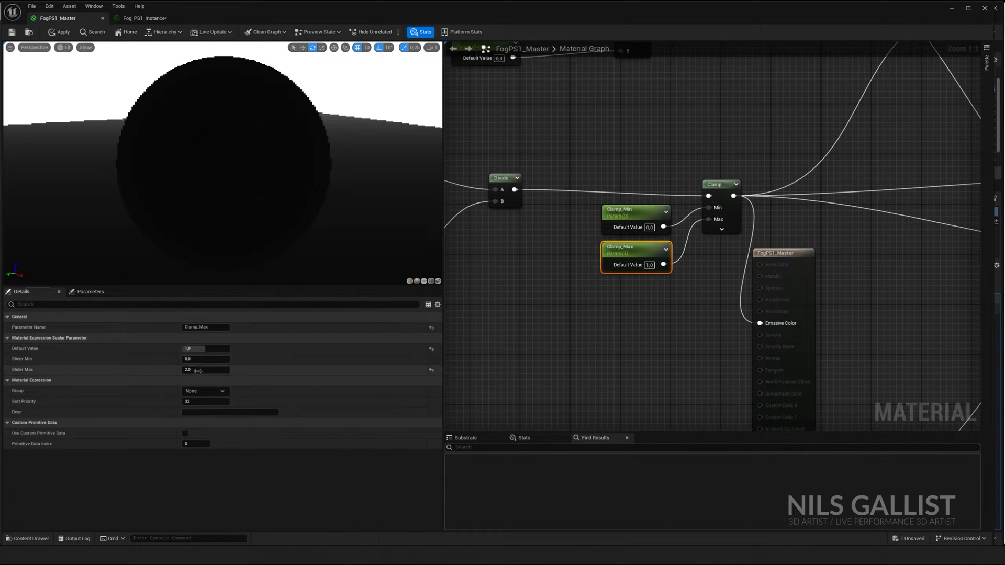
right_drag(611, 233, 776, 220)
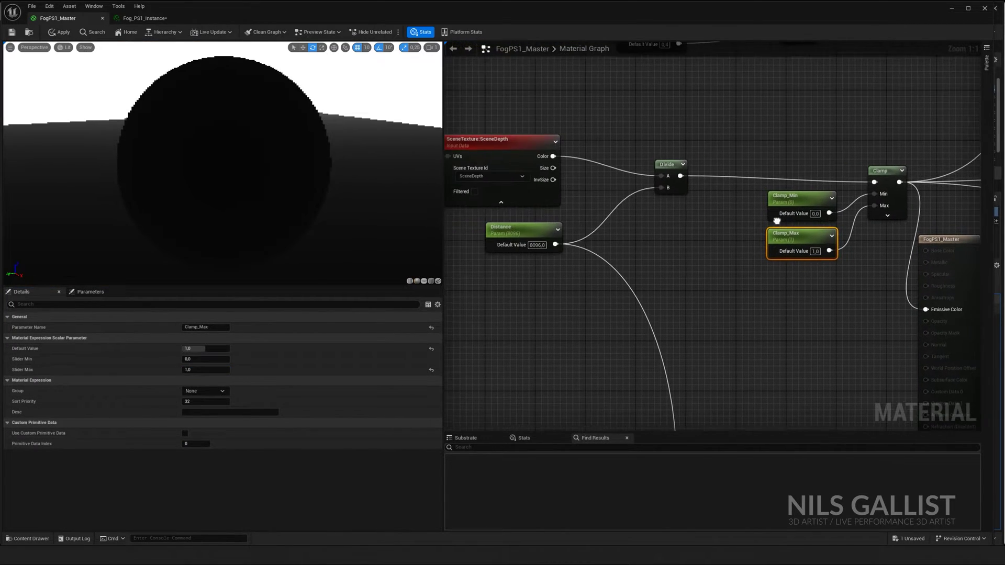
right_drag(544, 180, 601, 191)
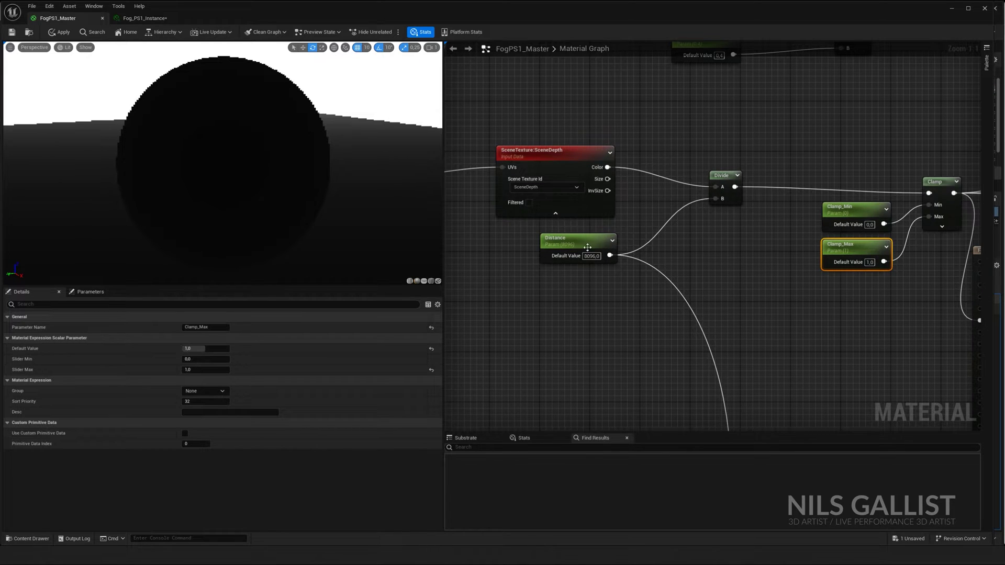
right_drag(720, 275, 519, 303)
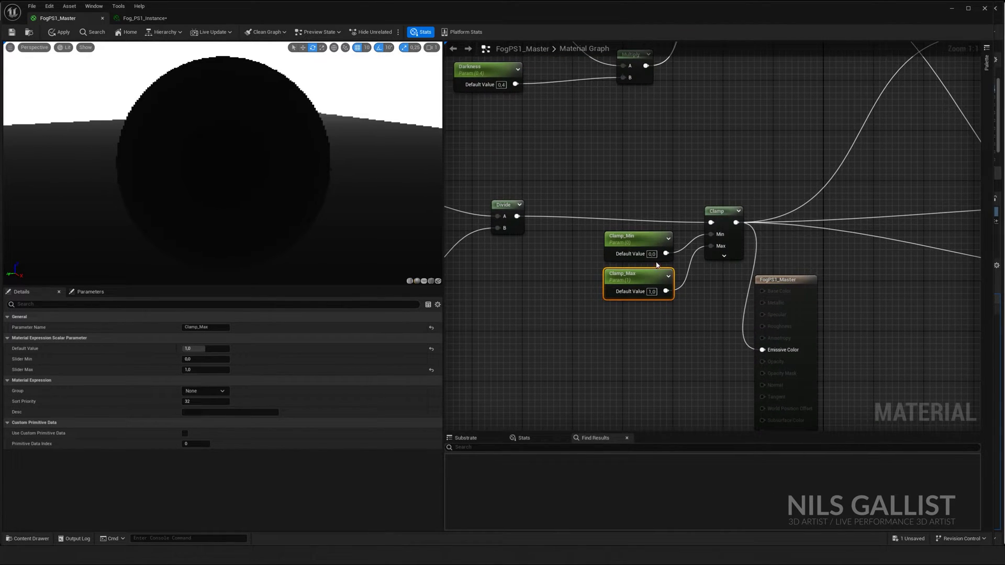
Move Clamp_Min and Clamp_Max farther from Clamp, and try 0,3 as Clamp_Min's Default Value before restoring 0,0
drag(650, 244, 618, 241)
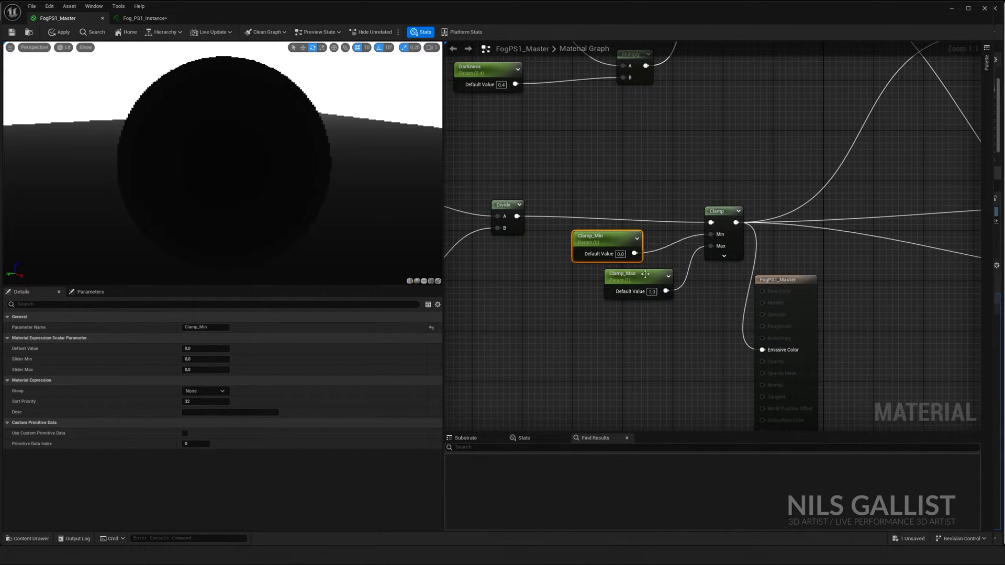
drag(645, 274, 613, 275)
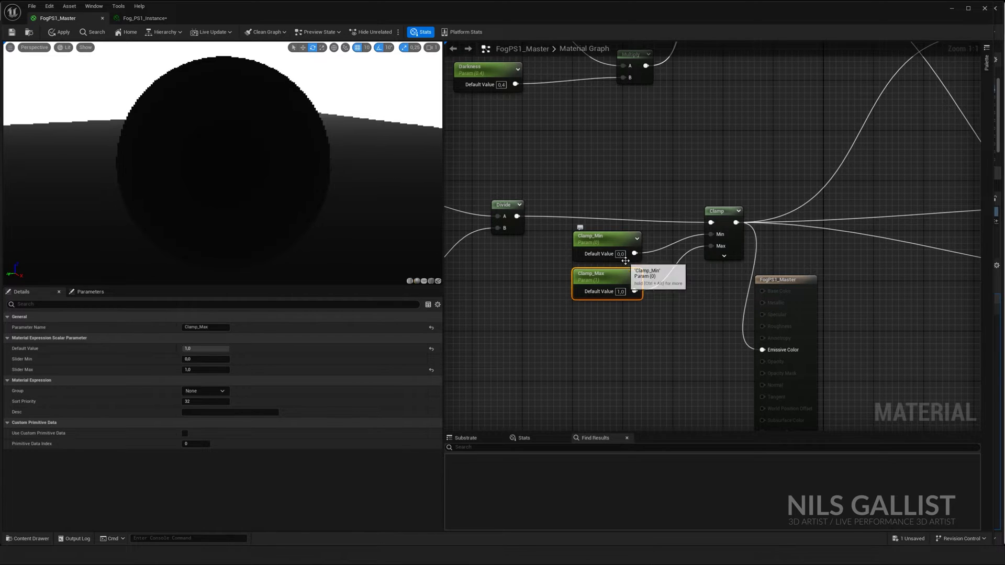
text(0,3)
key(Return)
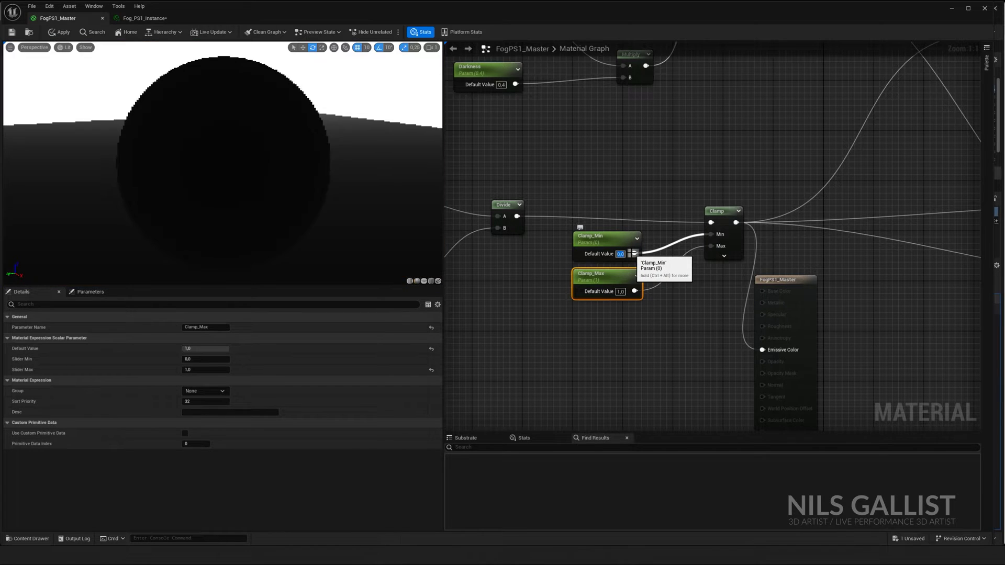
scroll(752, 232, down, 4)
scroll(805, 250, up, 2)
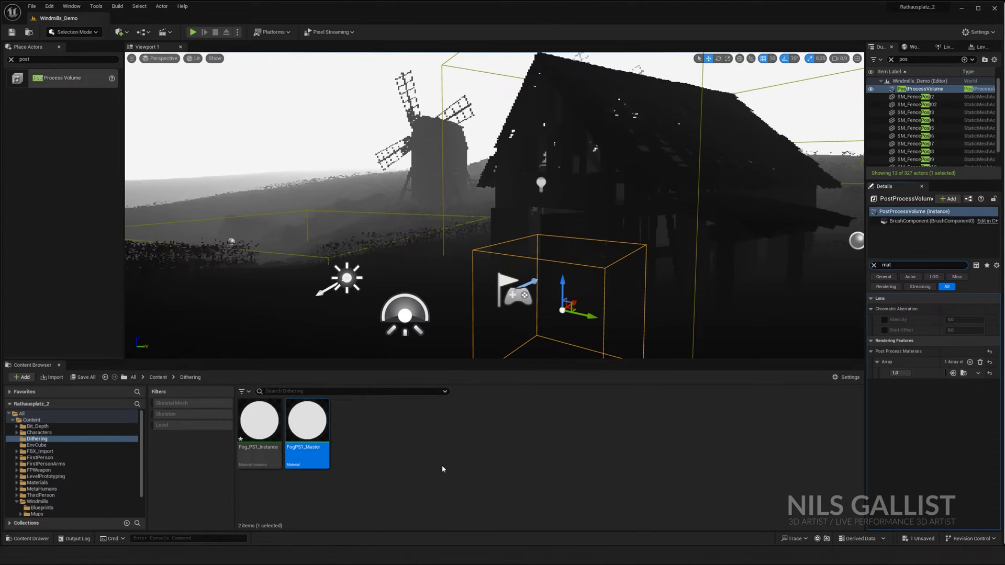
Switch to the level editor, assign FogPS1_Master to the PostProcessVolume's Post Process Materials array, and inspect the pixelated depth in the viewport
drag(307, 426, 956, 372)
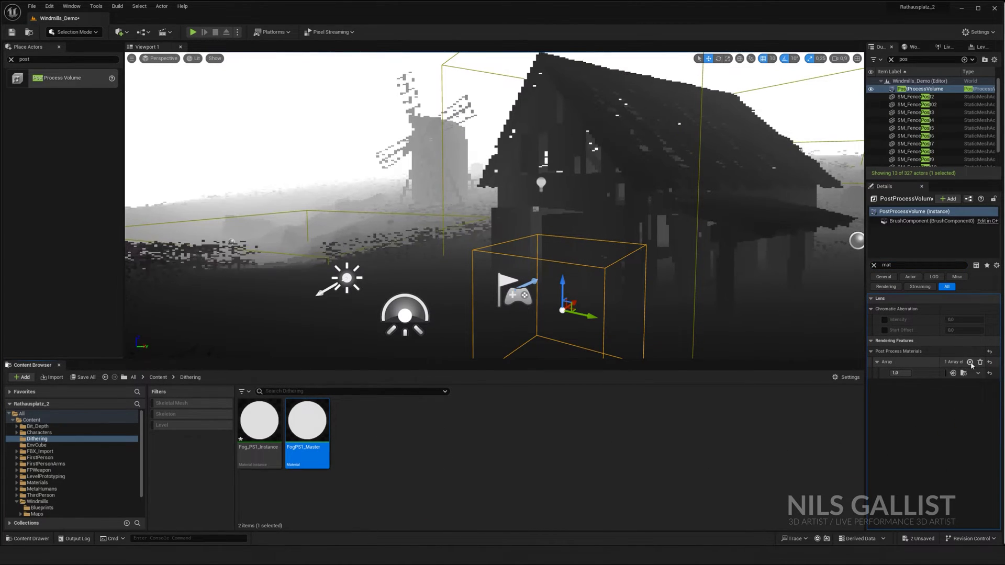
key(s)
right_drag(700, 237, 700, 230)
key(w)
right_drag(494, 210, 495, 210)
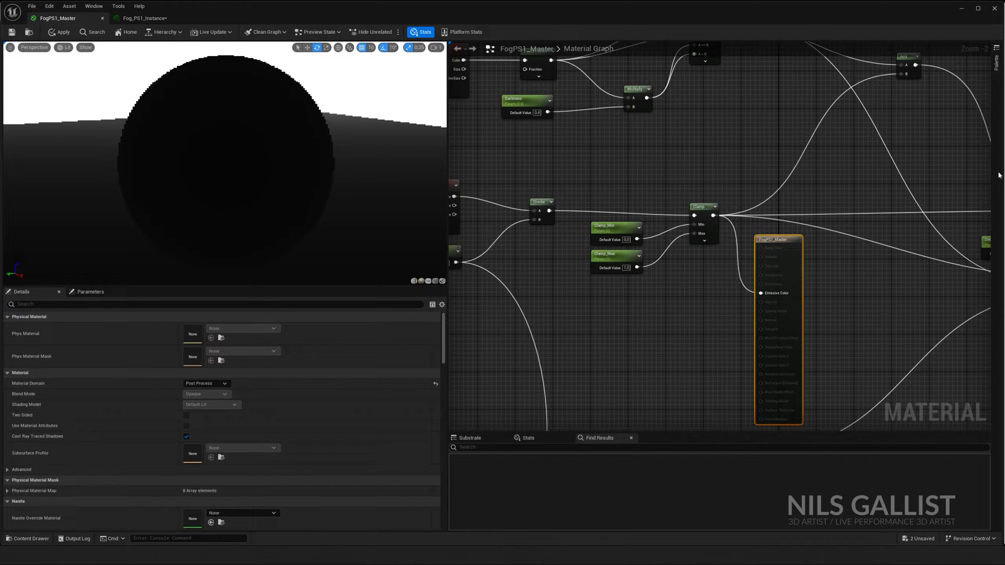
Narrow the FogPS1_Master editor window so the level viewport shows beside it, and set Distance's Default Value to 2048
drag(1001, 175, 256, 175)
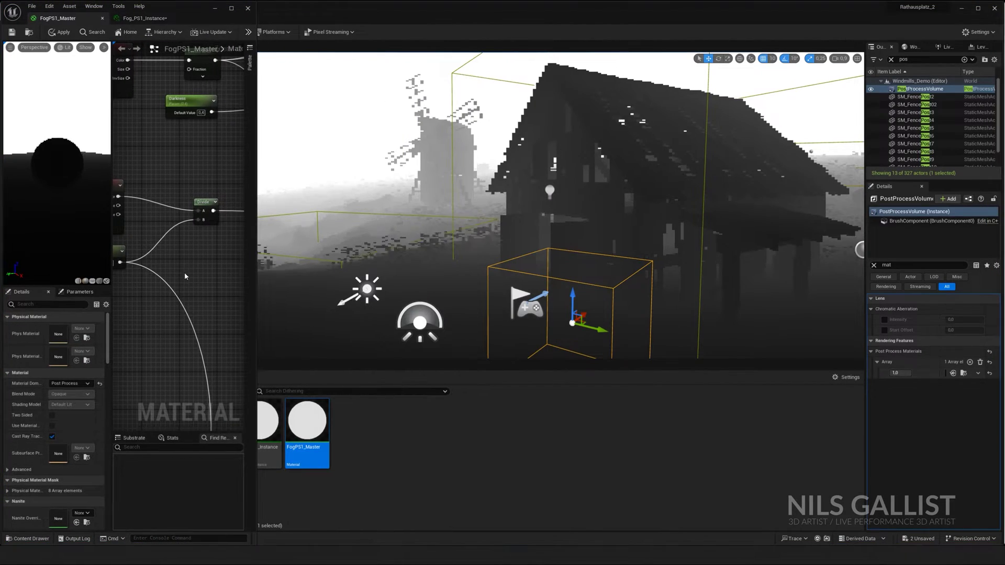
scroll(184, 280, up, 1)
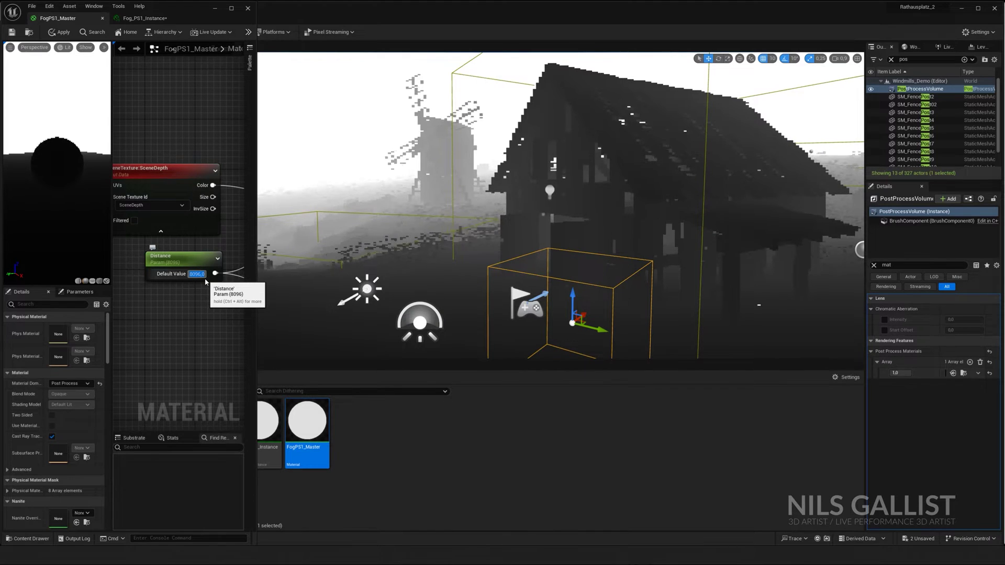
text(20448)
key(Return)
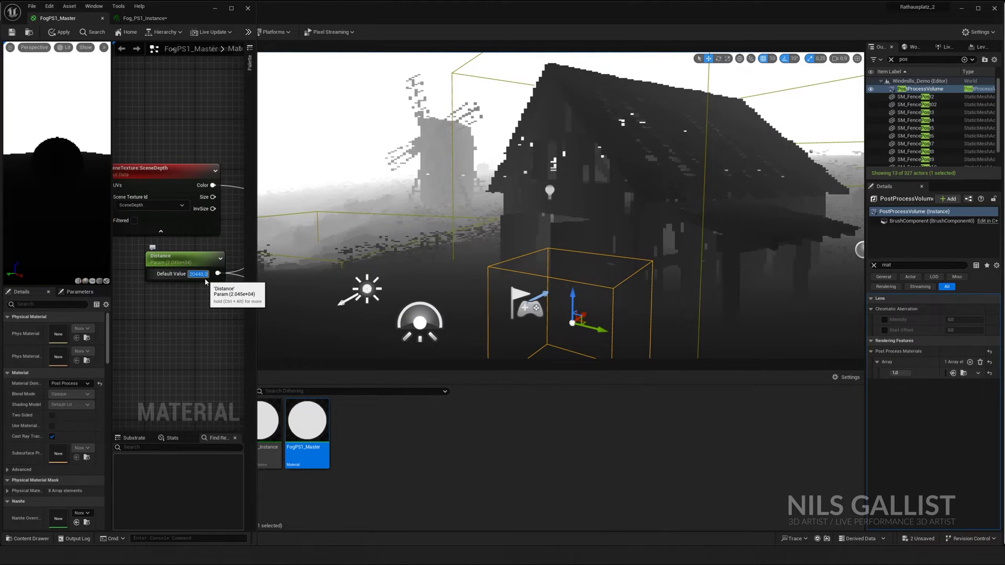
text(2048)
key(Return)
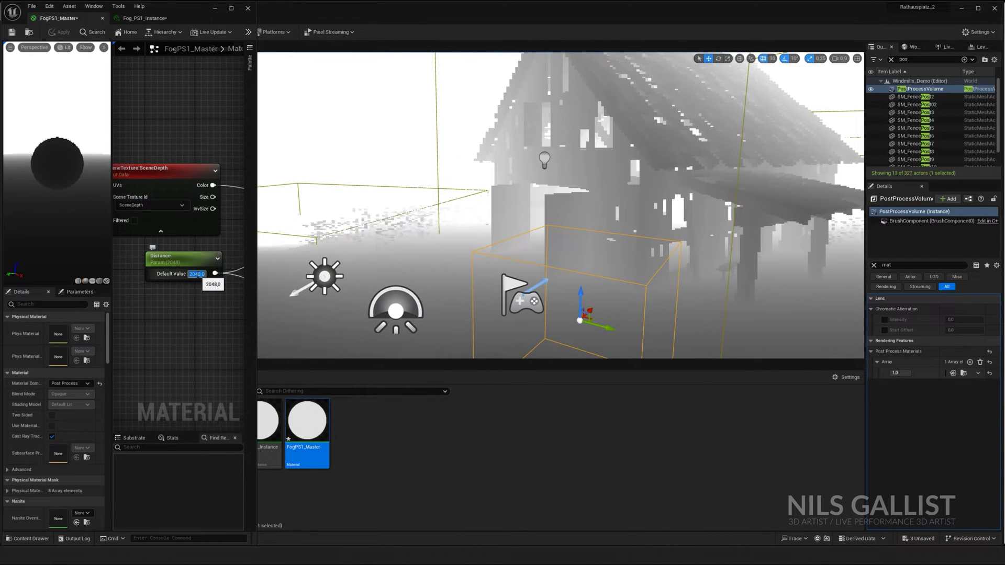
Raise the Distance parameter's Default Value to its slider maximum of 16192
click(182, 255)
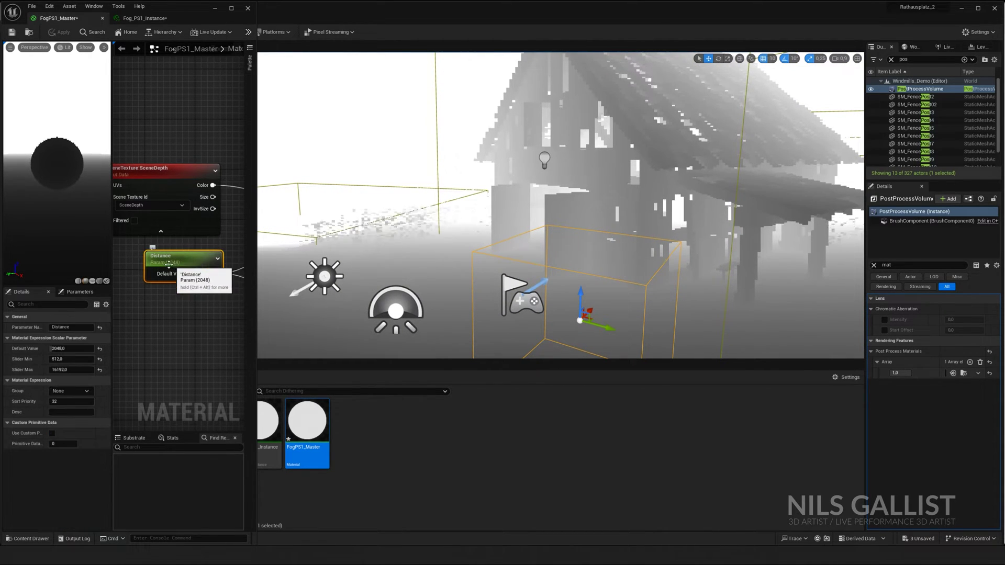
drag(57, 349, 94, 349)
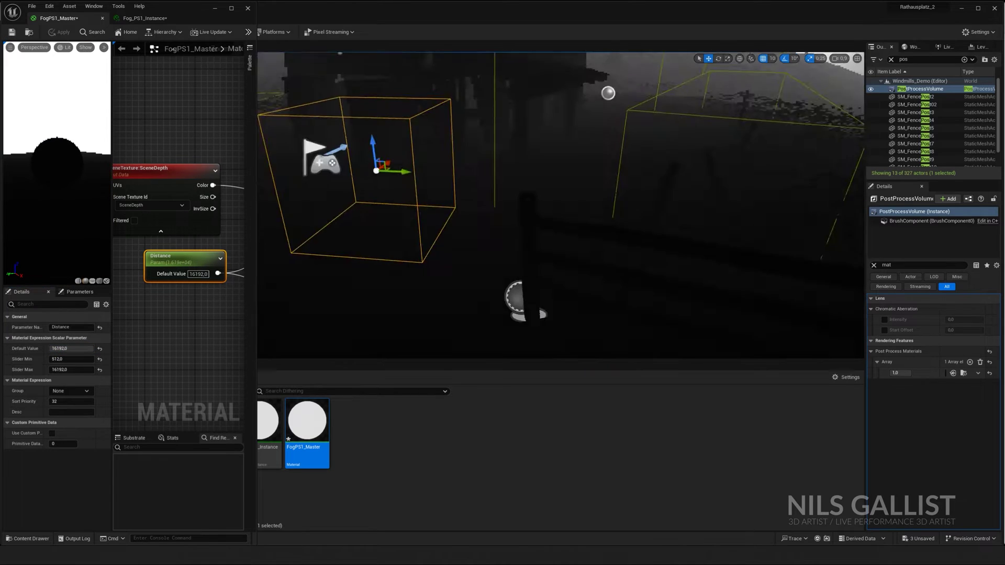
Narrow the material editor beside the viewport, route the depth branch's Clamp through a new OneMinus node into Emissive Color, and apply the material
right_drag(541, 314, 303, 113)
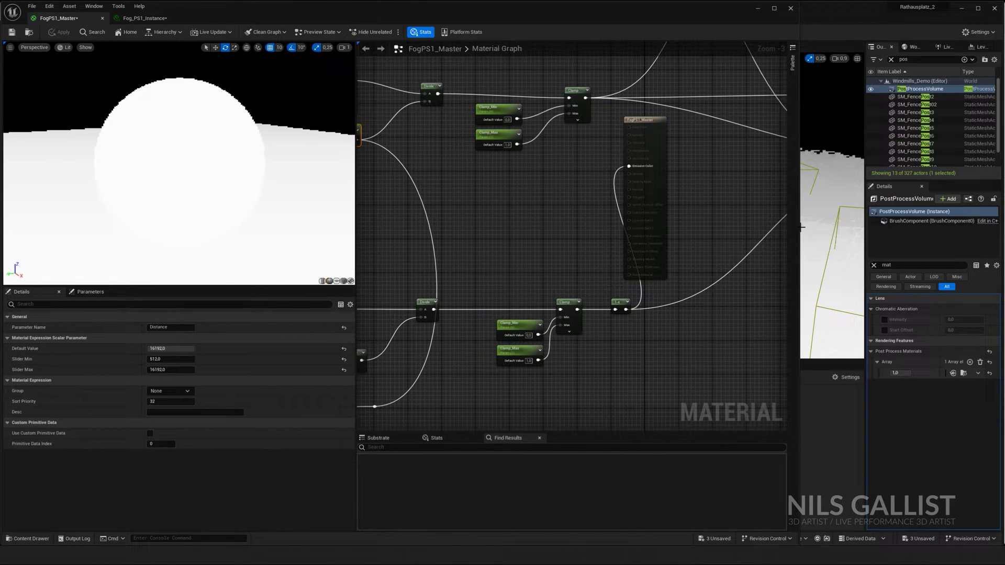
drag(799, 229, 392, 223)
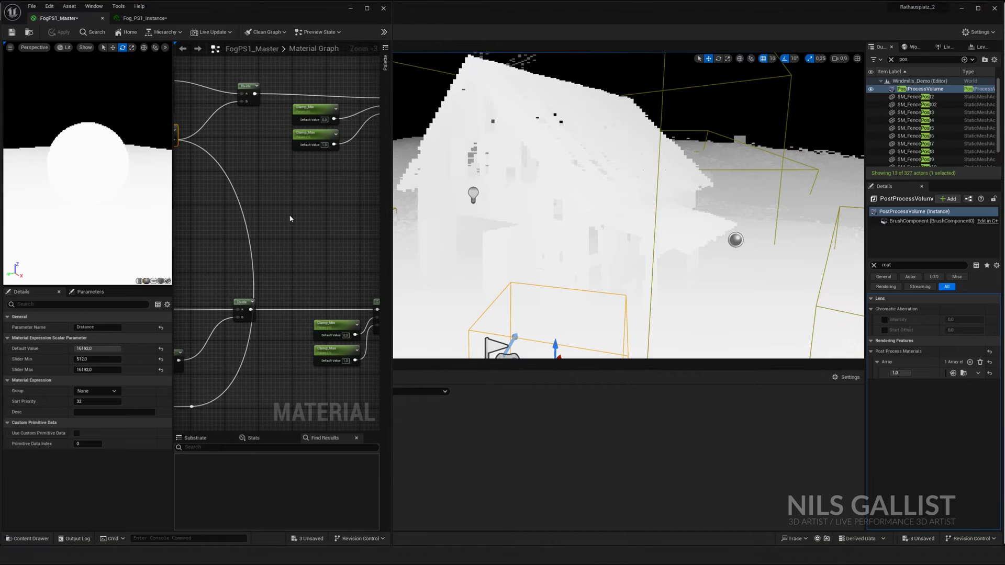
right_drag(233, 201, 310, 188)
right_drag(368, 205, 242, 291)
drag(253, 202, 242, 328)
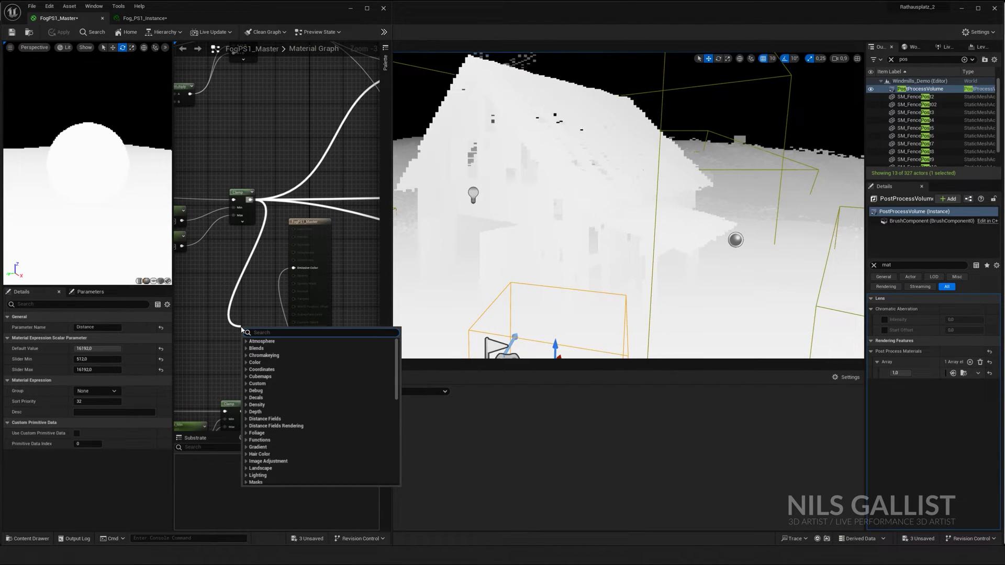
text(onemi)
key(Return)
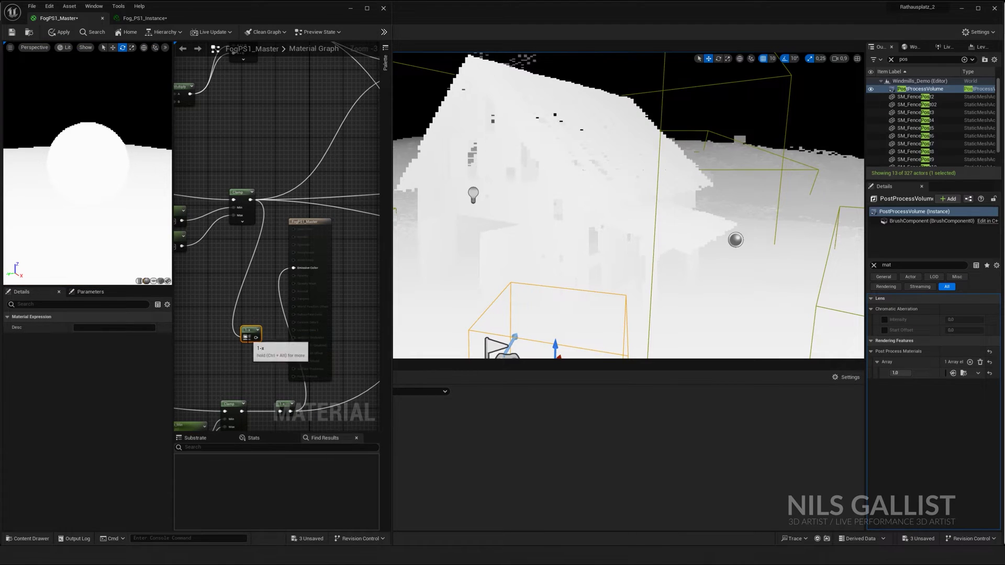
drag(256, 338, 294, 268)
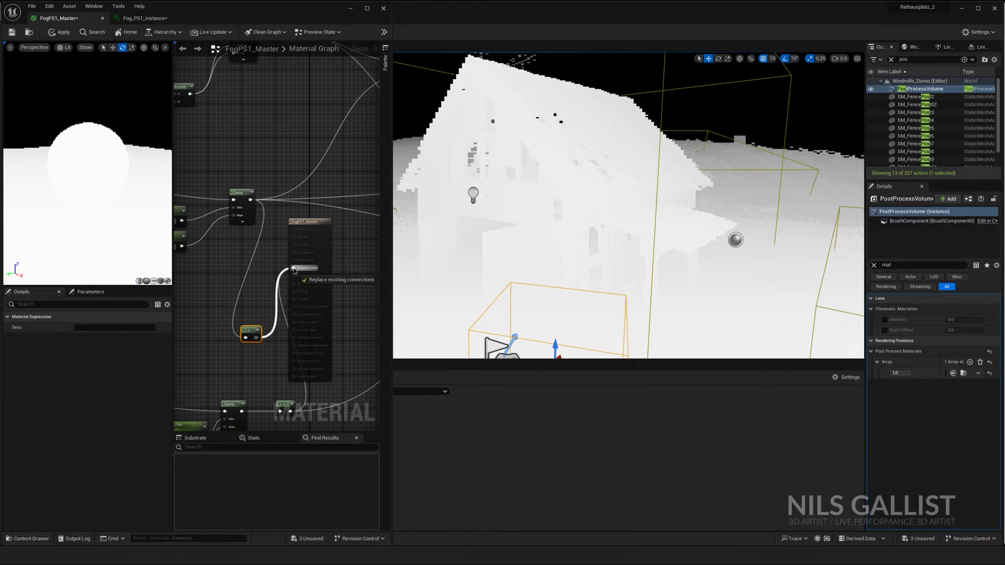
click(57, 32)
Connect the depth branch's Clamp directly to Emissive Color, apply the material, and delete the new OneMinus node
right_drag(290, 269, 320, 239)
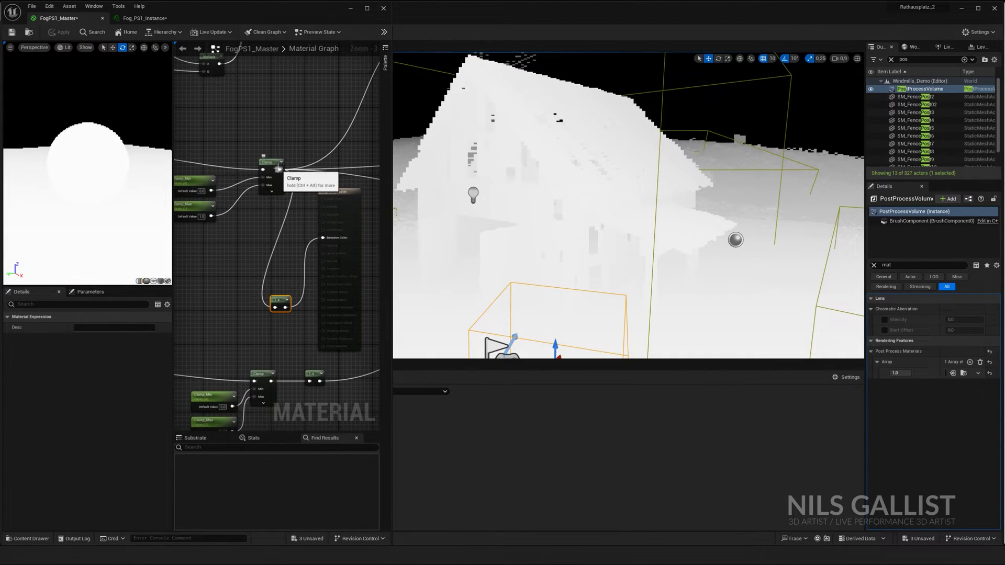
drag(280, 169, 319, 235)
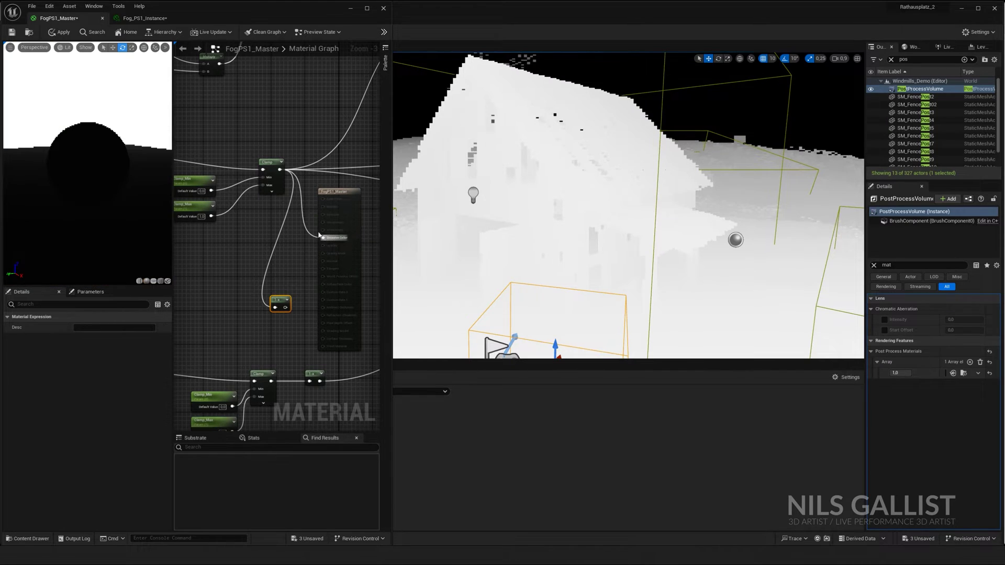
click(67, 34)
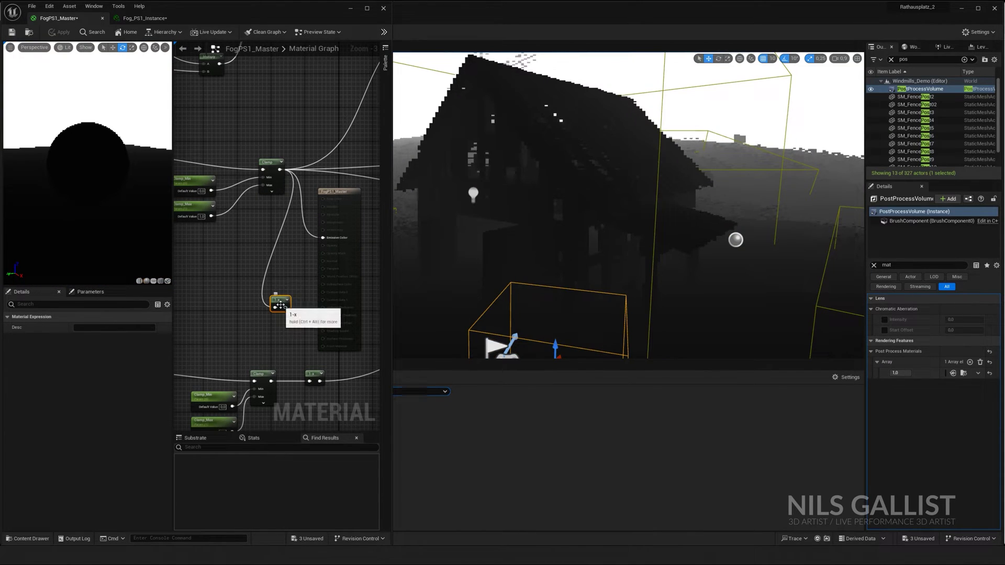
key(Delete)
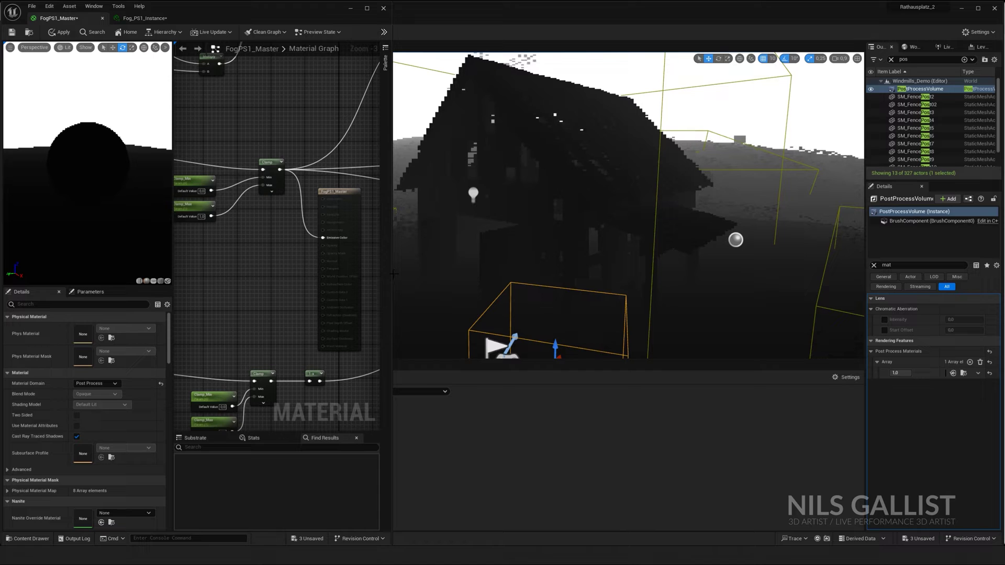
Widen the material editor, check the scalar parameters of Fog_PS1_Instance, and return to the FogPS1_Master graph
drag(393, 275, 619, 274)
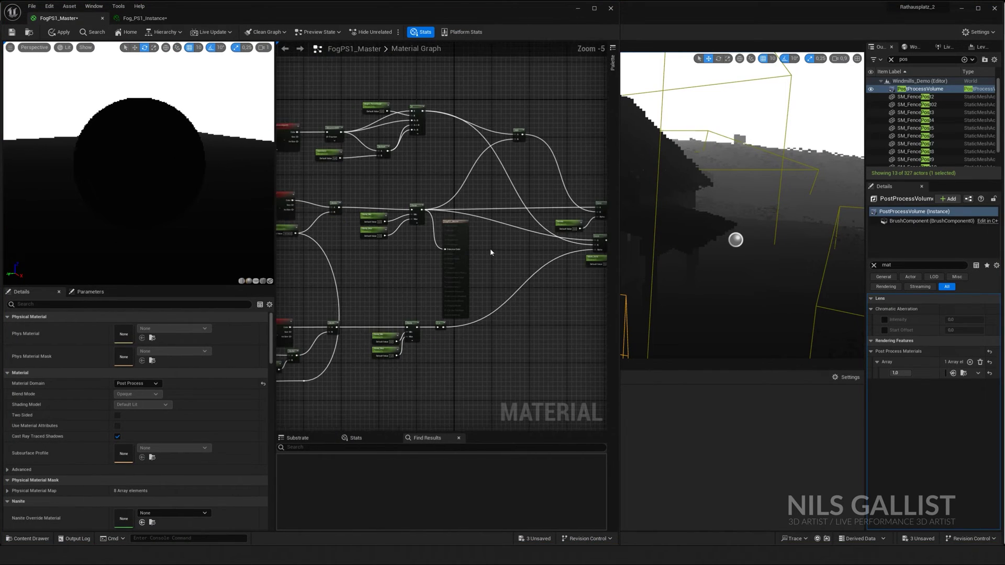
right_drag(669, 212, 628, 181)
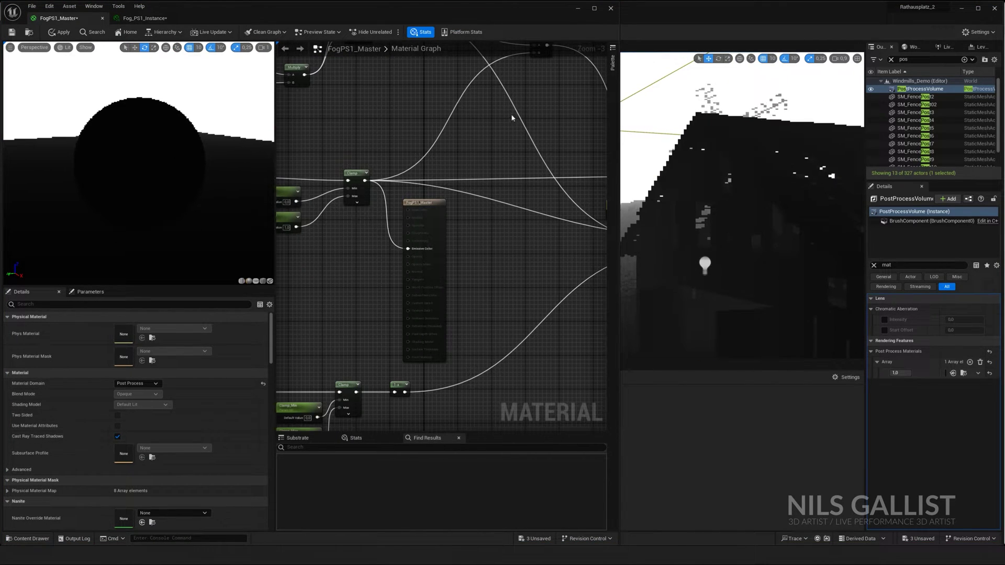
click(145, 17)
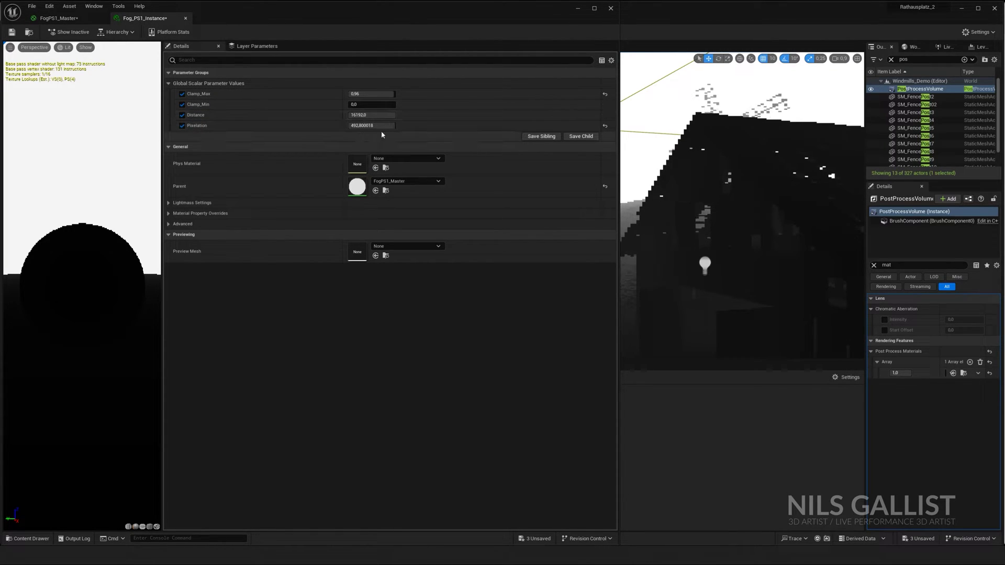
click(59, 18)
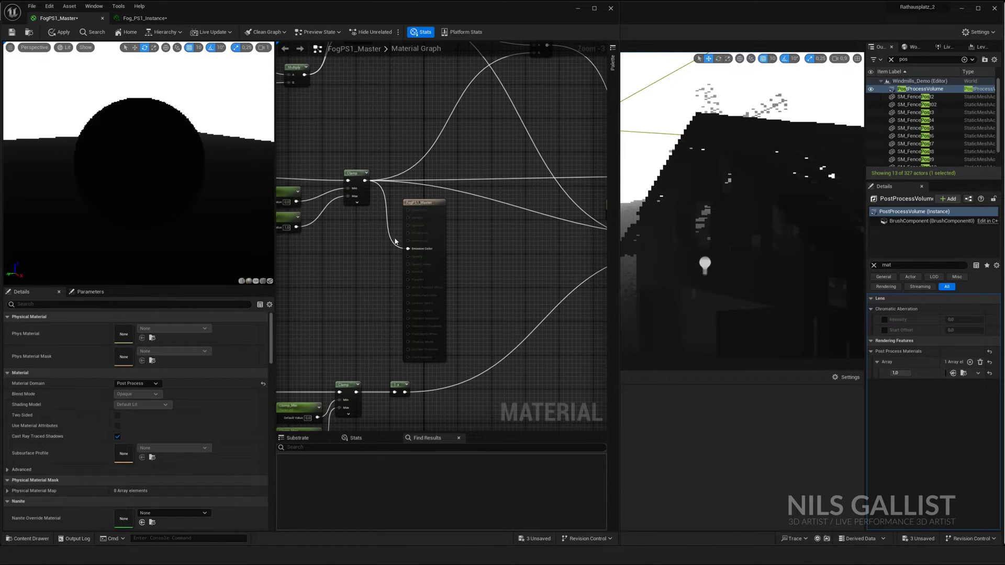
Move the material output node away from the Clamp to the far side of the graph and widen the editor further
right_drag(387, 229, 412, 346)
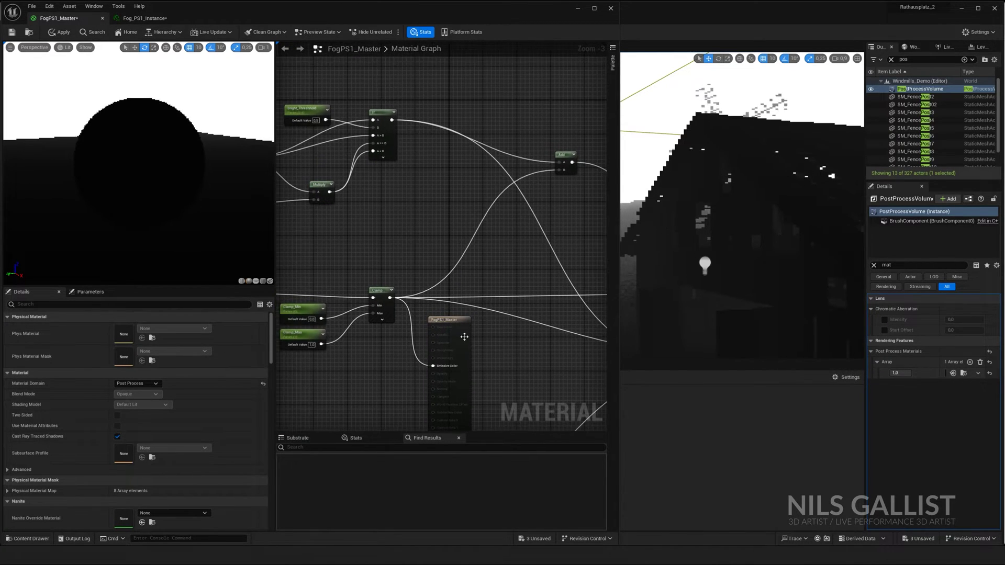
drag(458, 326, 605, 91)
right_drag(435, 109, 582, 119)
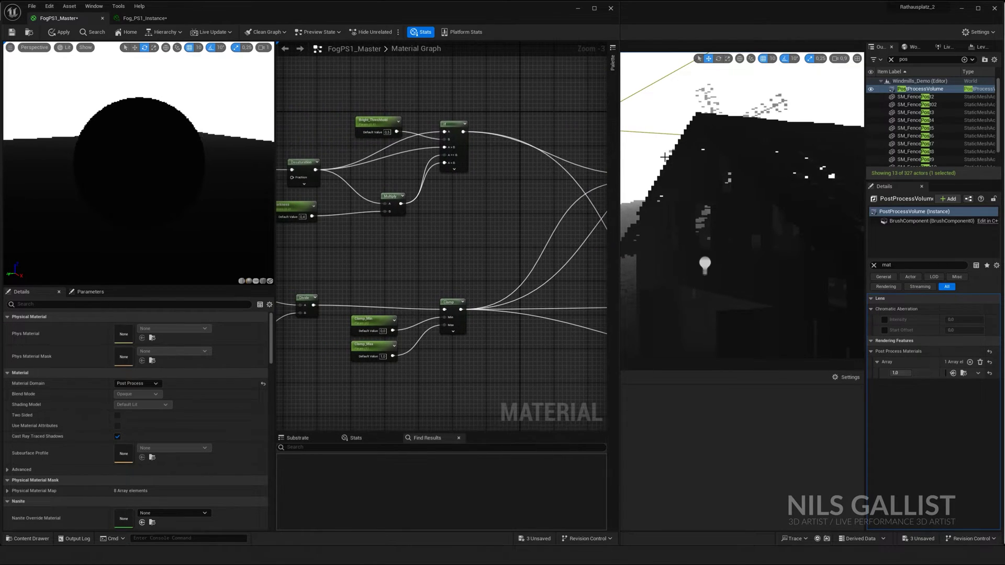
drag(619, 162, 757, 162)
Examine how the pixelated UVs feed SceneTexture:PostProcessInput0 and how its colour runs through Desaturation, Multiply and If
scroll(482, 196, up, 3)
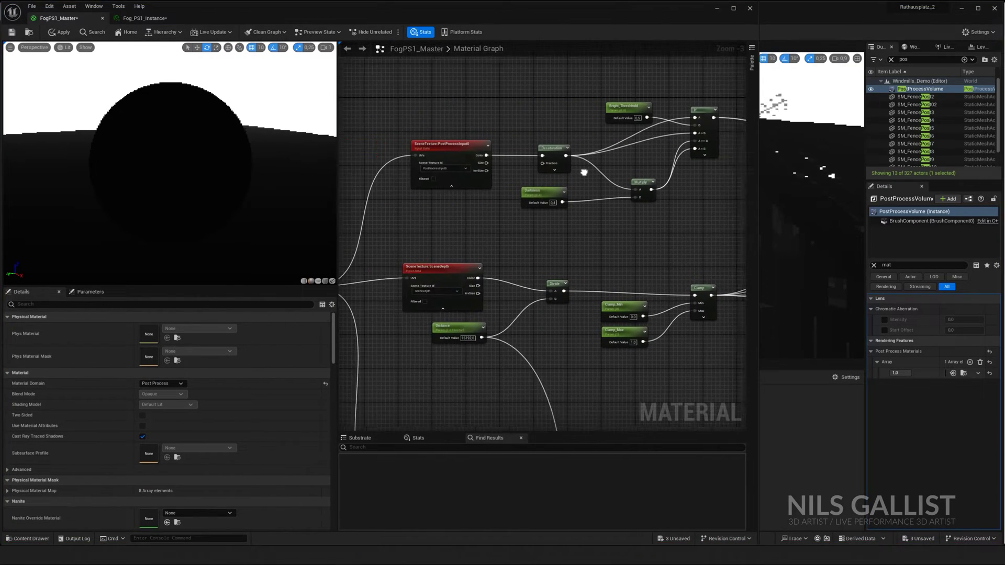
right_drag(416, 217, 553, 200)
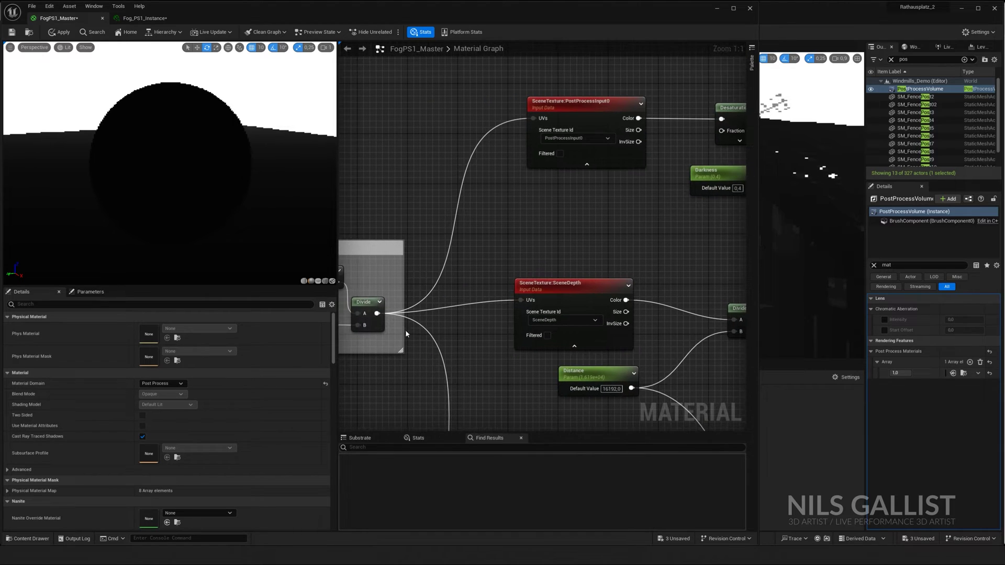
right_drag(372, 325, 388, 347)
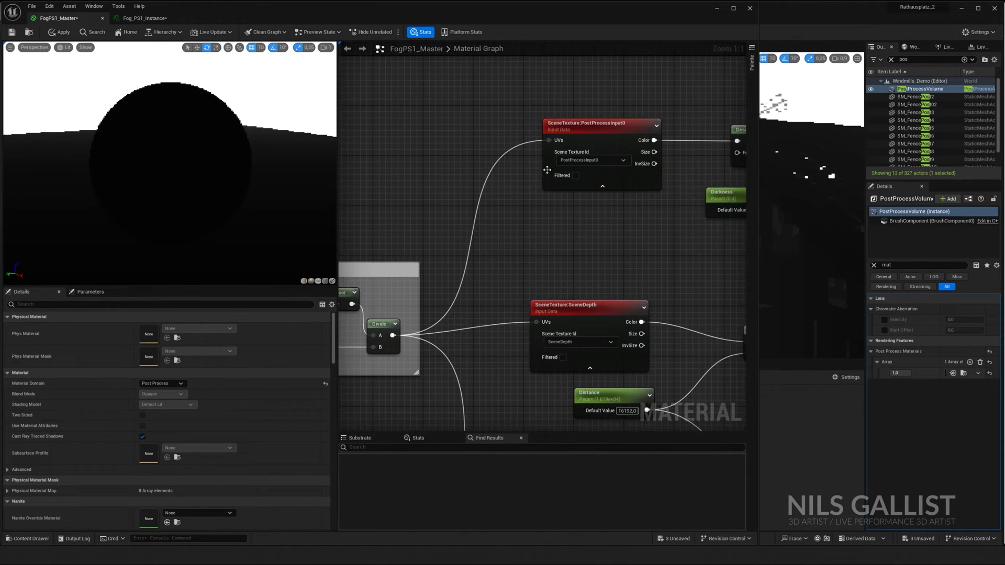
right_drag(615, 146, 456, 167)
scroll(470, 166, down, 3)
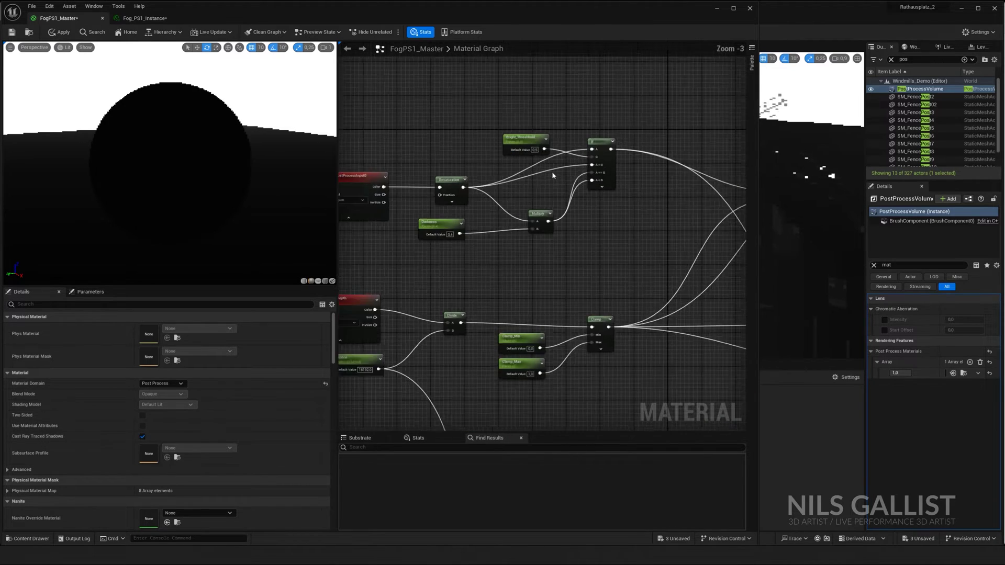
scroll(552, 172, down, 4)
scroll(603, 190, up, 2)
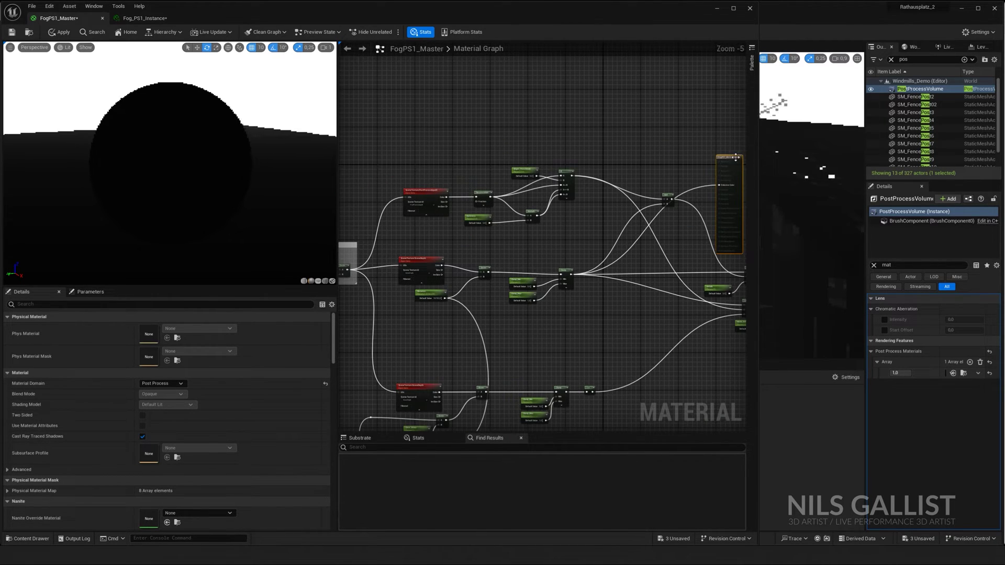
Move the material output node above the Desaturation node and connect Desaturation to Emissive Color
drag(719, 172, 471, 84)
scroll(500, 120, up, 1)
scroll(503, 136, up, 5)
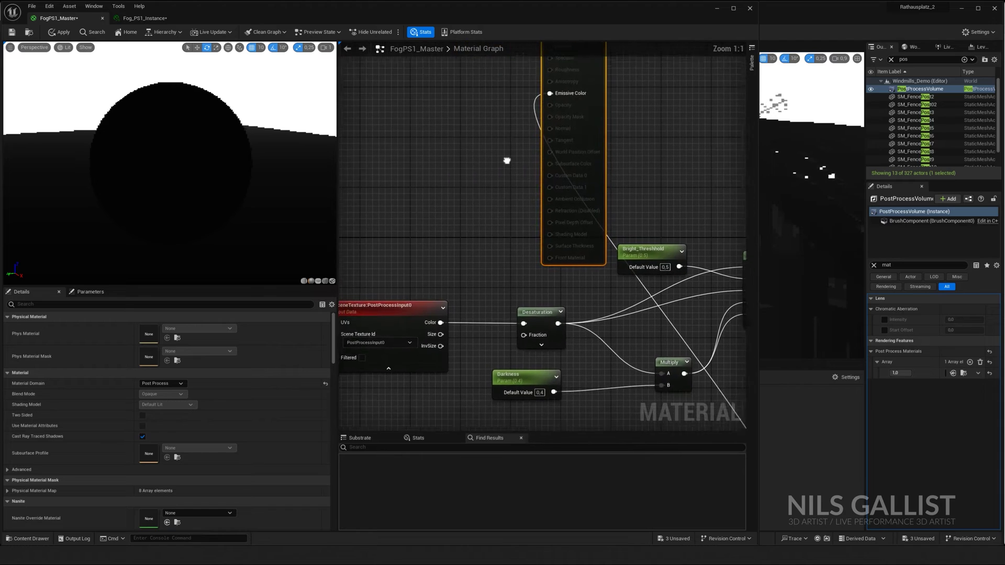
drag(568, 314, 568, 86)
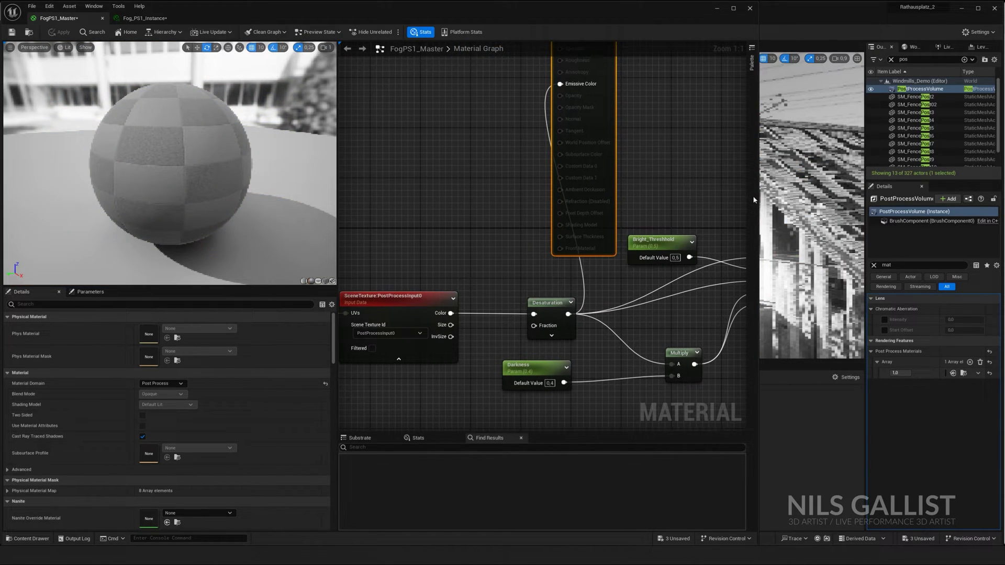
Narrow the material editor and fly the level viewport toward the barn's lit front to inspect the desaturated image
drag(757, 200, 471, 200)
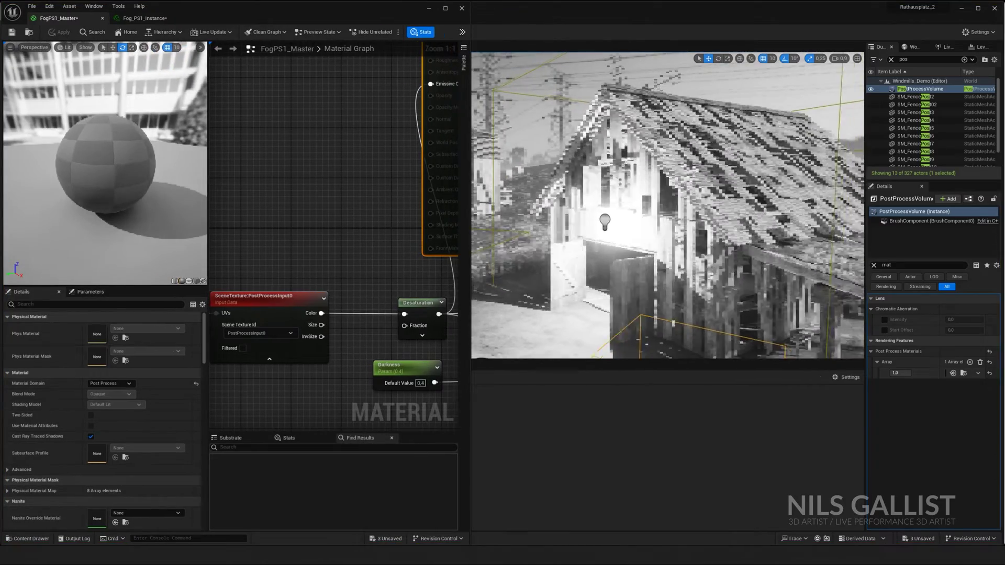
key(s)
right_drag(667, 205, 592, 228)
key(w)
Move the material output node clear of the If node and space out the Bright_Threshhold, Multiply and If nodes
right_drag(354, 269, 239, 206)
scroll(239, 206, down, 4)
drag(293, 83, 434, 94)
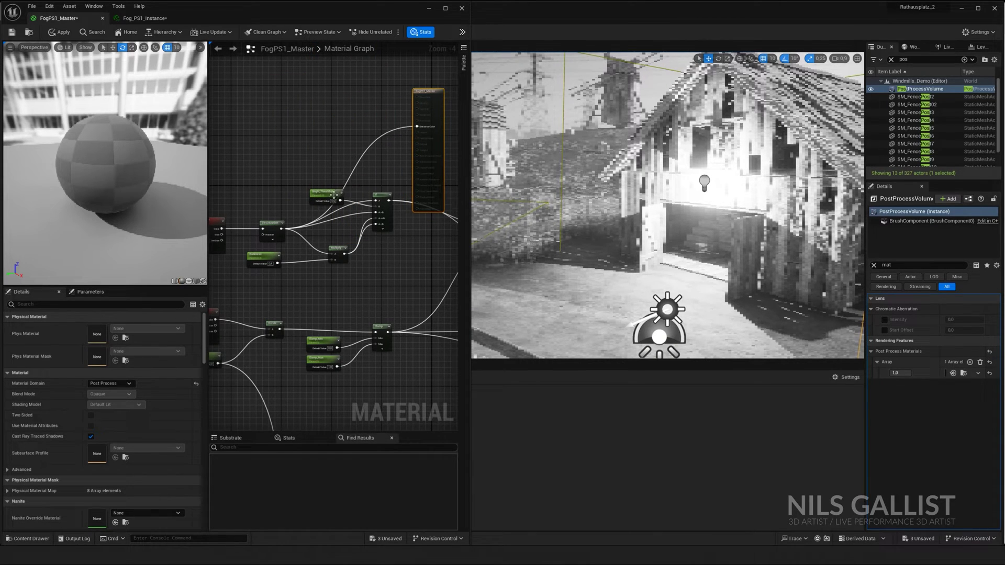
scroll(333, 195, up, 2)
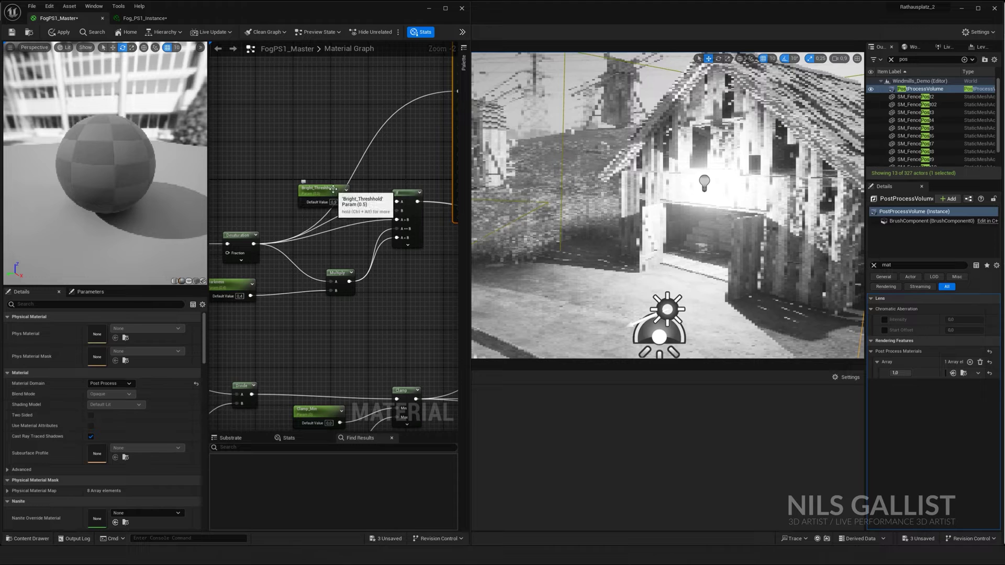
drag(325, 189, 303, 165)
drag(348, 277, 361, 267)
drag(409, 191, 404, 209)
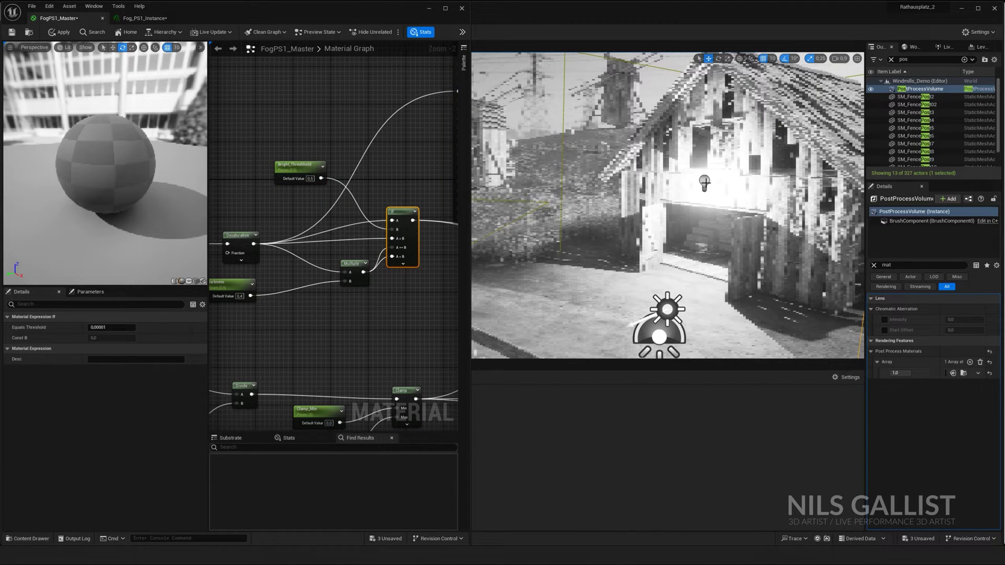
Select the point light at the barn entrance and inspect the Multiply node that darkens the desaturated image
click(705, 182)
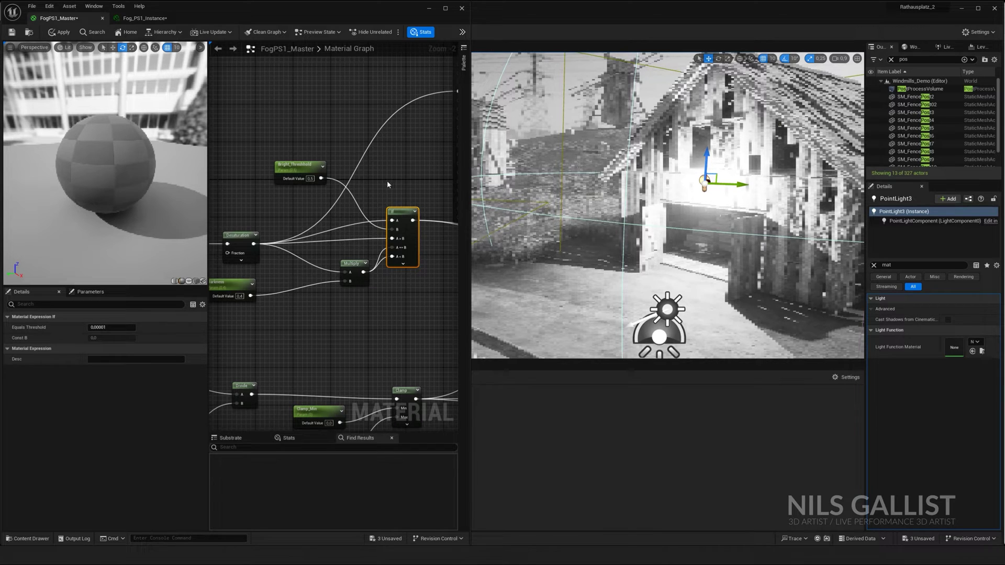
mouse_move(388, 183)
right_down()
mouse_move(343, 181)
mouse_move(379, 166)
right_up()
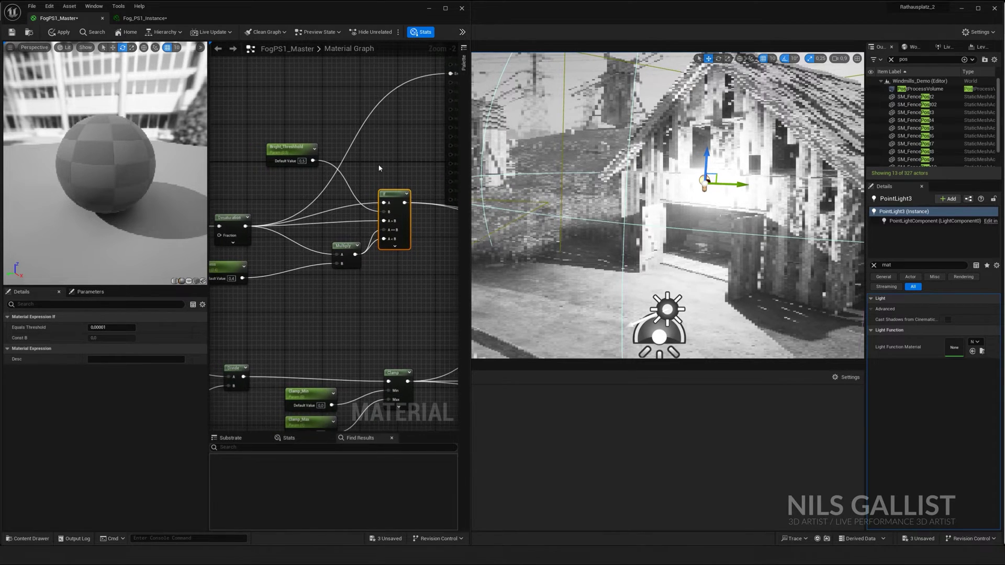
click(349, 246)
scroll(349, 247, up, 1)
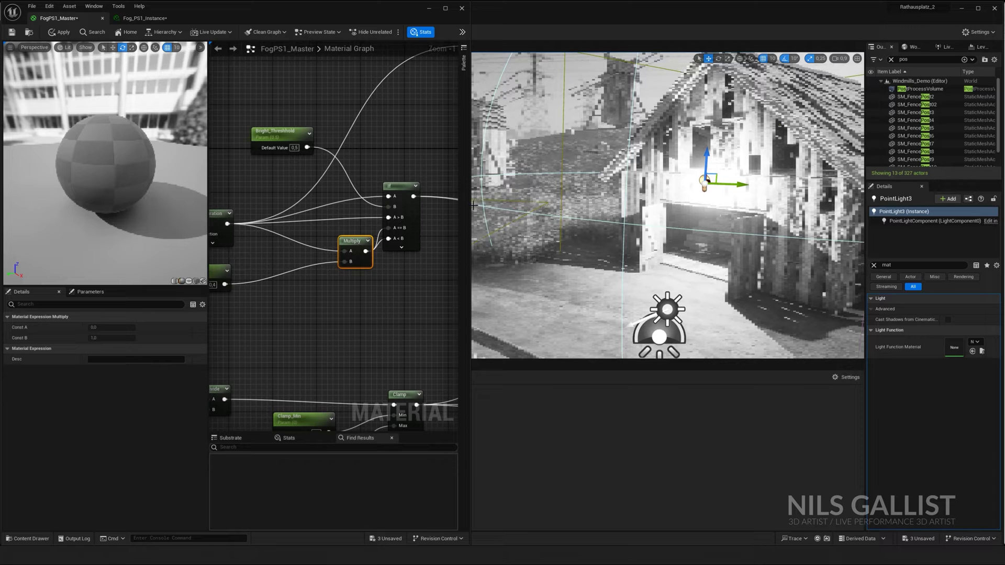
Widen the material editor and connect the If node's output to Emissive Color to preview the brightness threshold
drag(471, 210, 606, 210)
right_drag(522, 153, 492, 202)
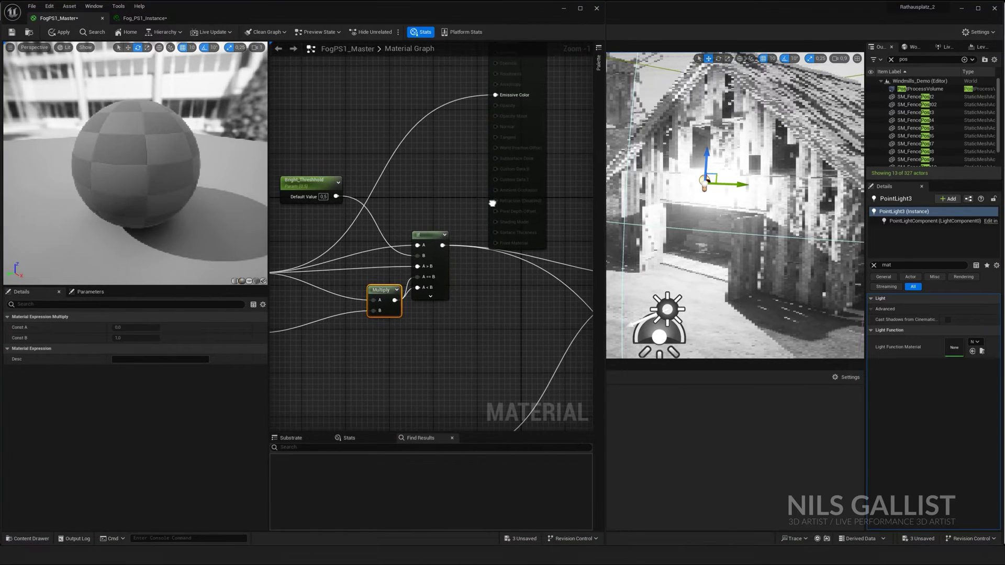
drag(442, 246, 495, 95)
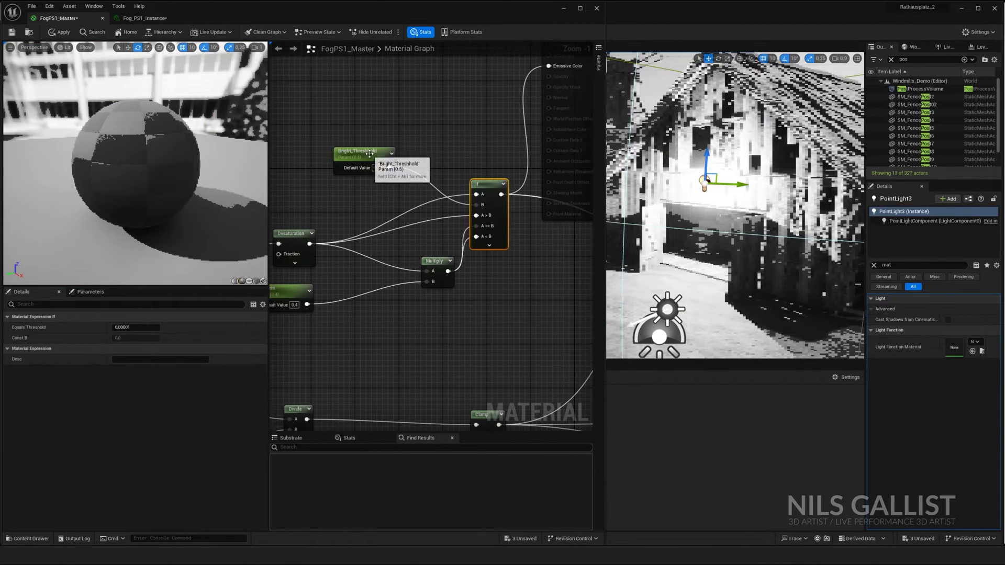
Move the Bright_Threshhold node away from the If node and trace the Desaturation connection to the If node's A input
drag(368, 154, 339, 176)
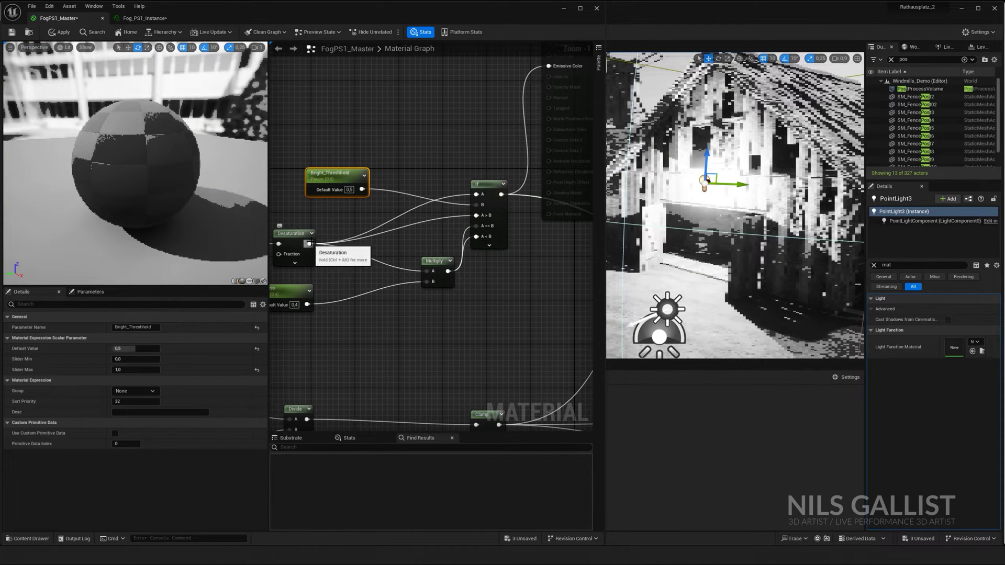
right_drag(311, 243, 354, 227)
drag(353, 227, 520, 178)
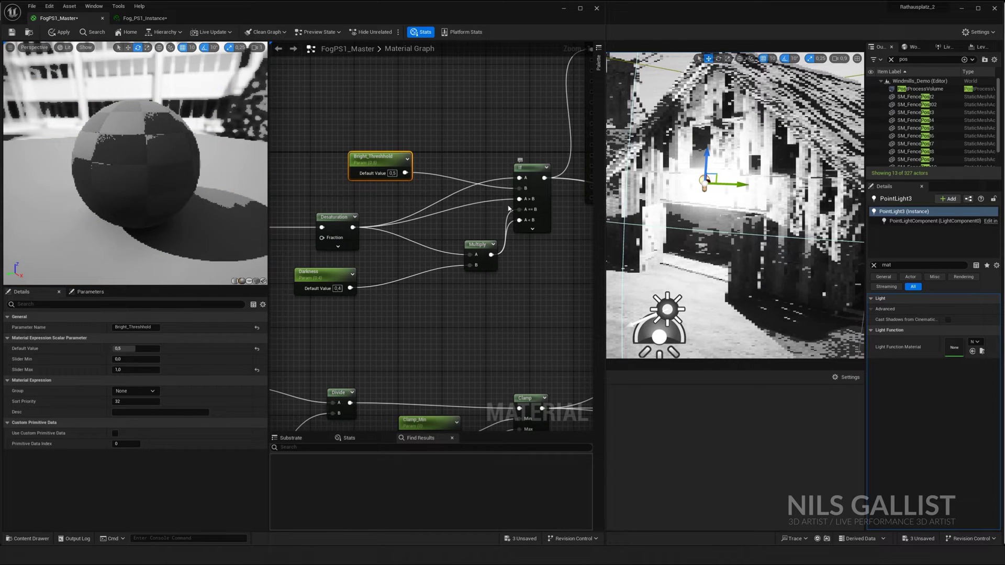
drag(393, 169, 382, 168)
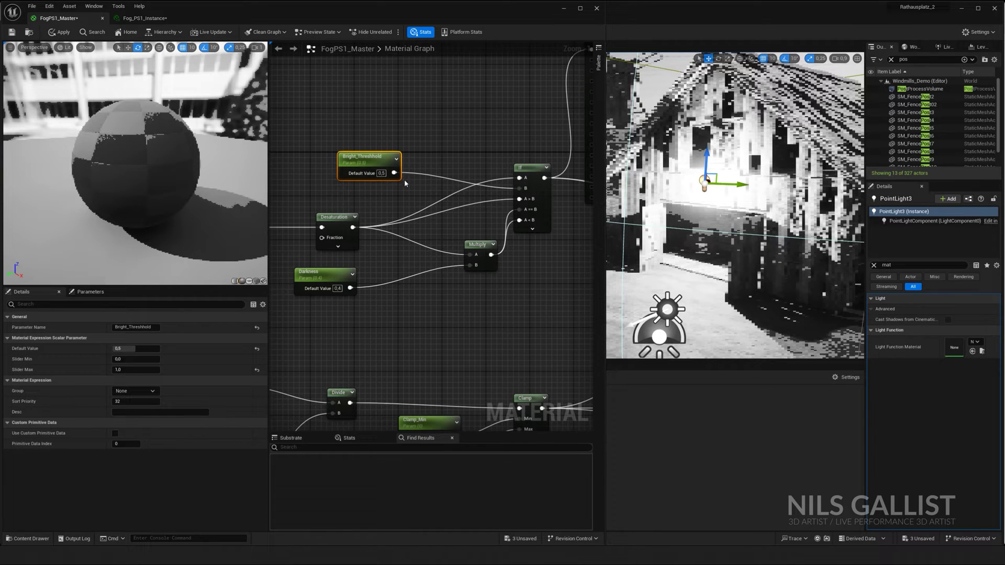
Try 0,1 as the Default Value of the Bright_Threshhold parameter
click(381, 173)
text(0,1)
key(Return)
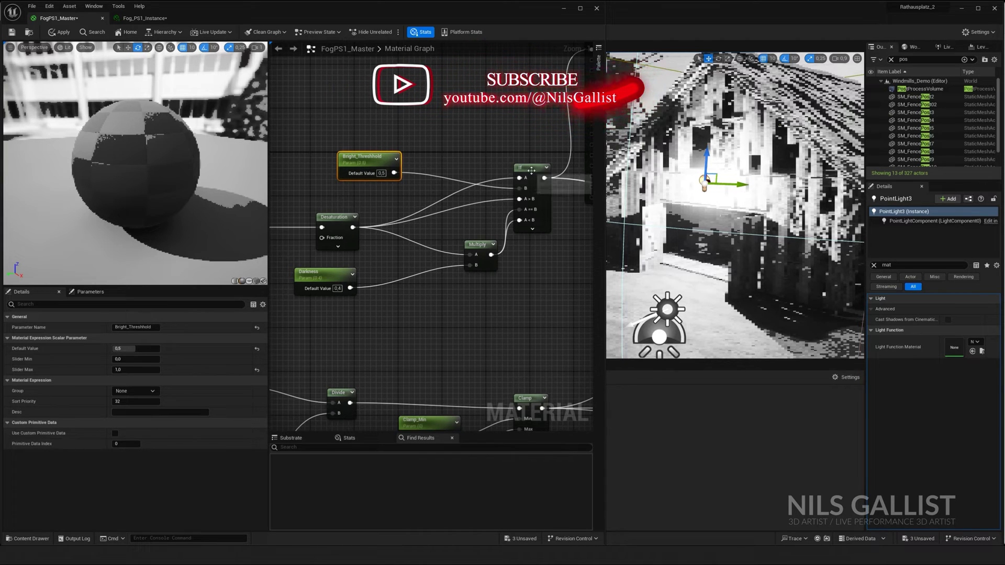
Move the If node down, shift the Multiply node up and trace the Desaturation connection to the If node's A > B input
drag(535, 176, 533, 196)
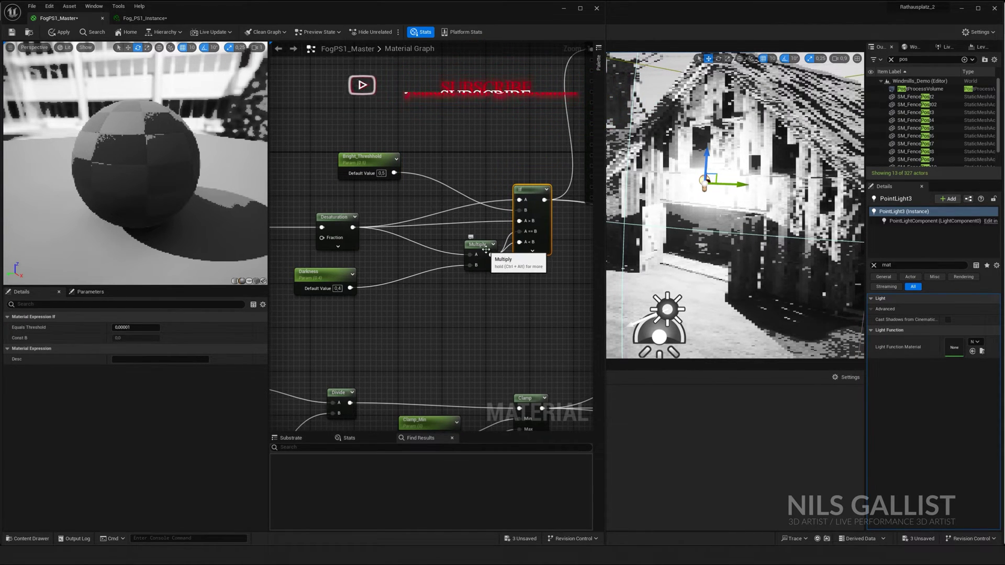
drag(486, 250, 473, 243)
right_drag(497, 238, 435, 215)
scroll(434, 215, up, 1)
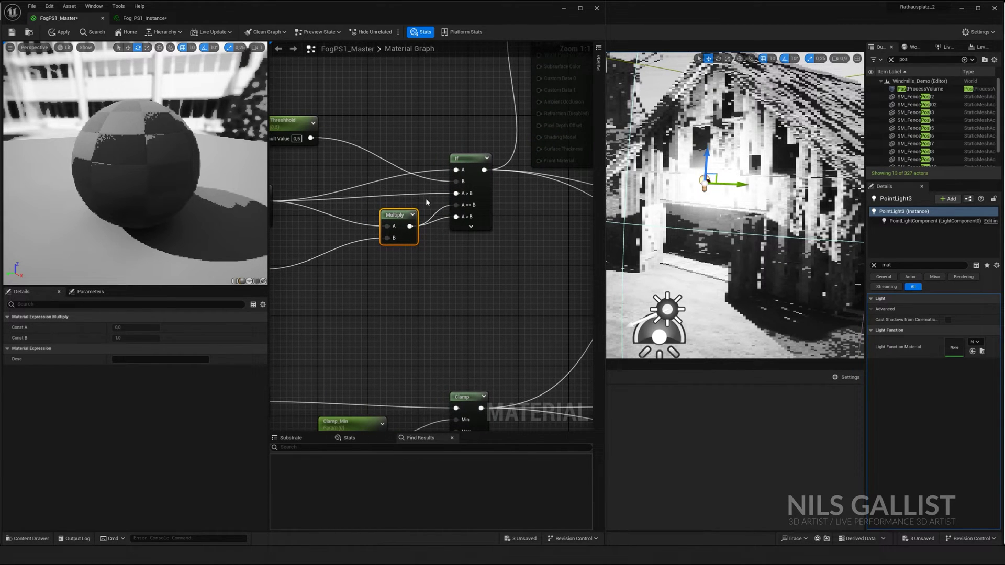
right_drag(391, 210, 419, 217)
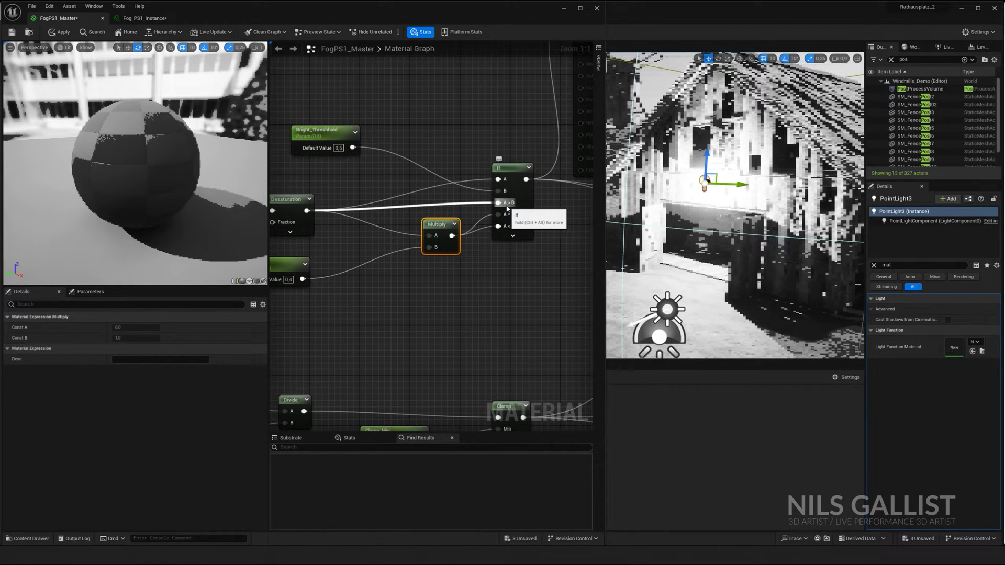
right_drag(298, 208, 412, 212)
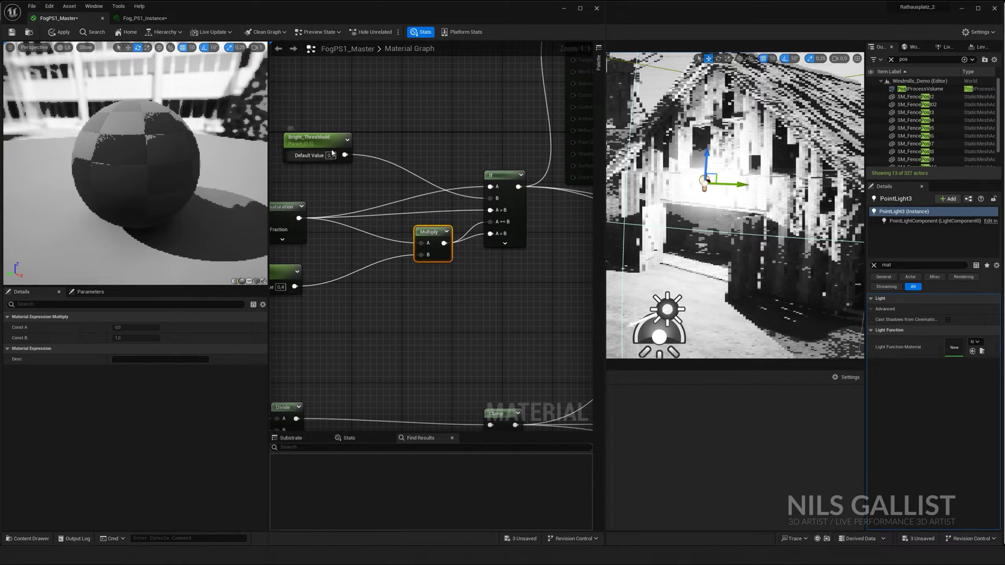
Reposition the Bright_Threshhold and Multiply nodes and follow the Desaturation output through Multiply to the If node
drag(330, 145, 343, 151)
right_drag(322, 233, 396, 223)
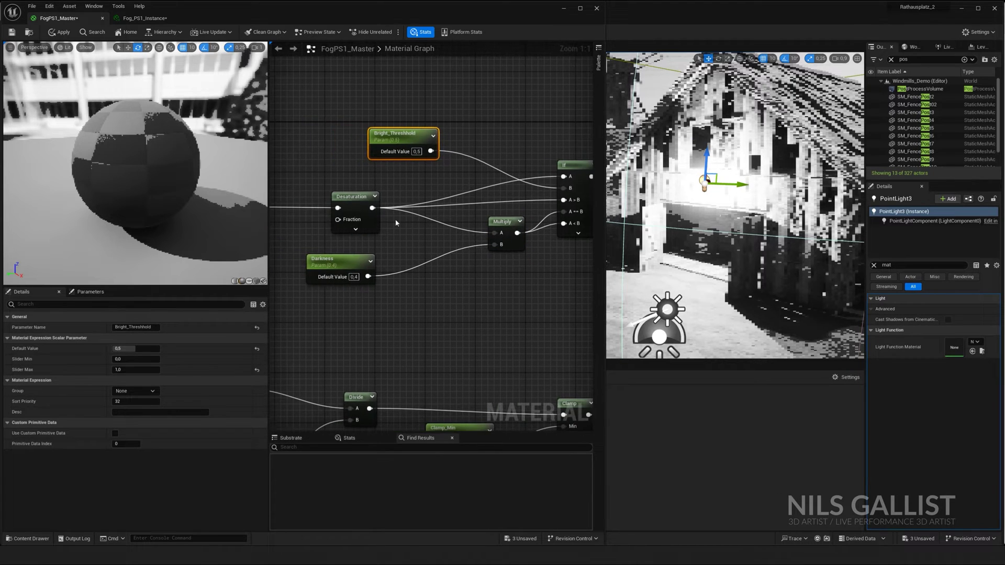
click(365, 216)
right_drag(515, 206, 459, 189)
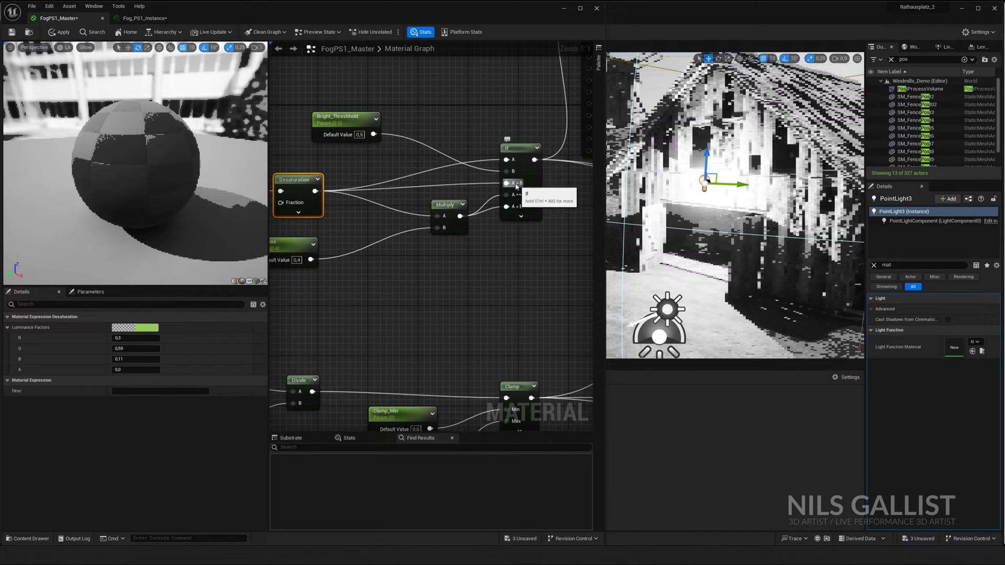
click(445, 207)
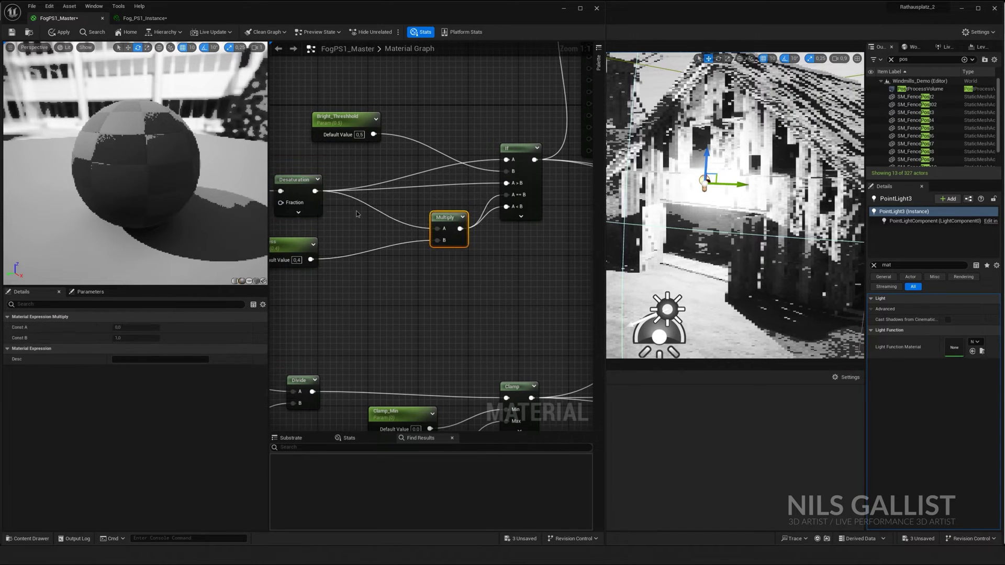
right_drag(445, 209, 473, 201)
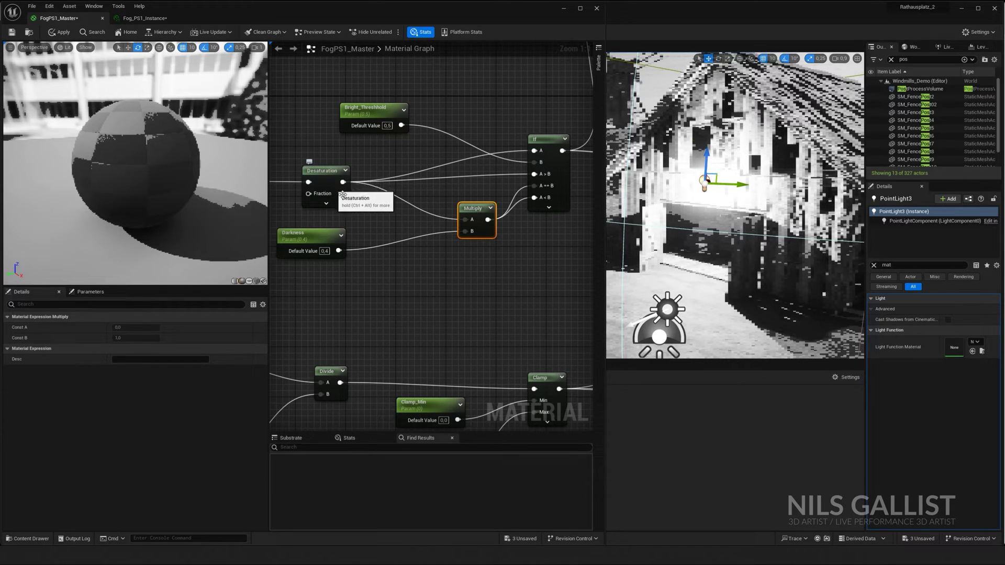
Rearrange the nodes, placing Darkness just beneath Desaturation, Multiply beside them and Bright_Threshhold closer to the If node
drag(474, 209, 455, 202)
mouse_move(324, 238)
mouse_down()
mouse_move(379, 229)
mouse_move(335, 226)
mouse_up()
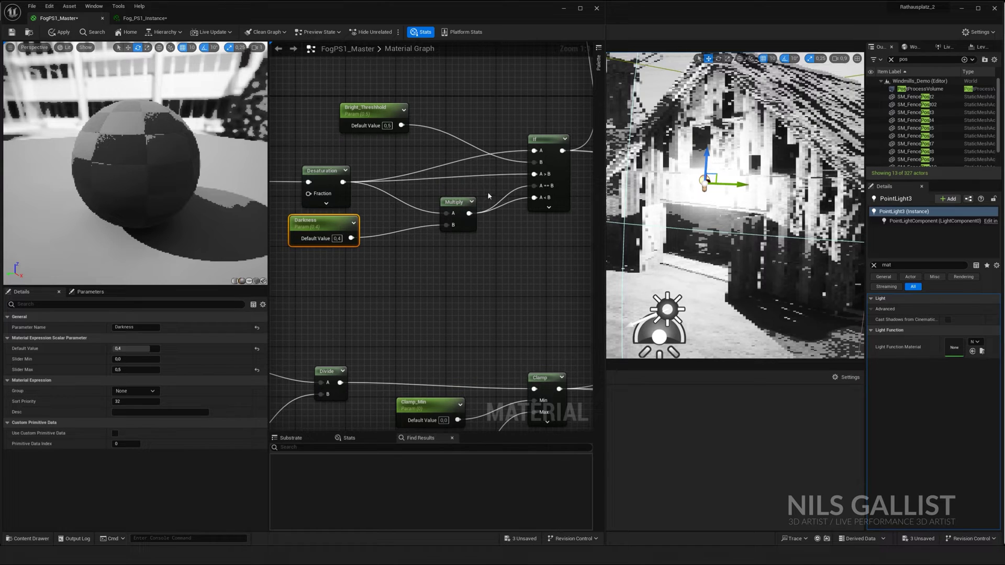
right_drag(488, 196, 465, 196)
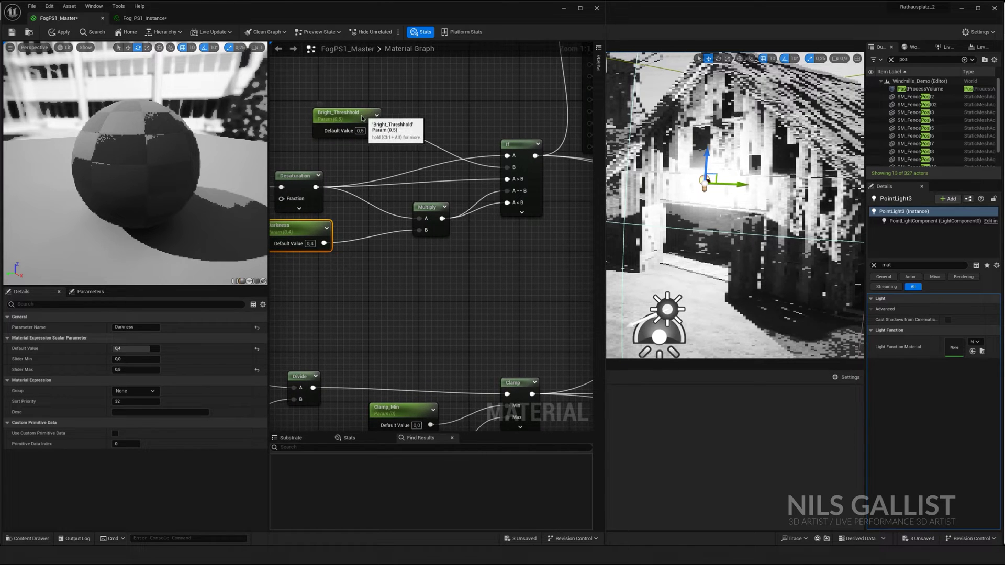
drag(368, 113, 404, 128)
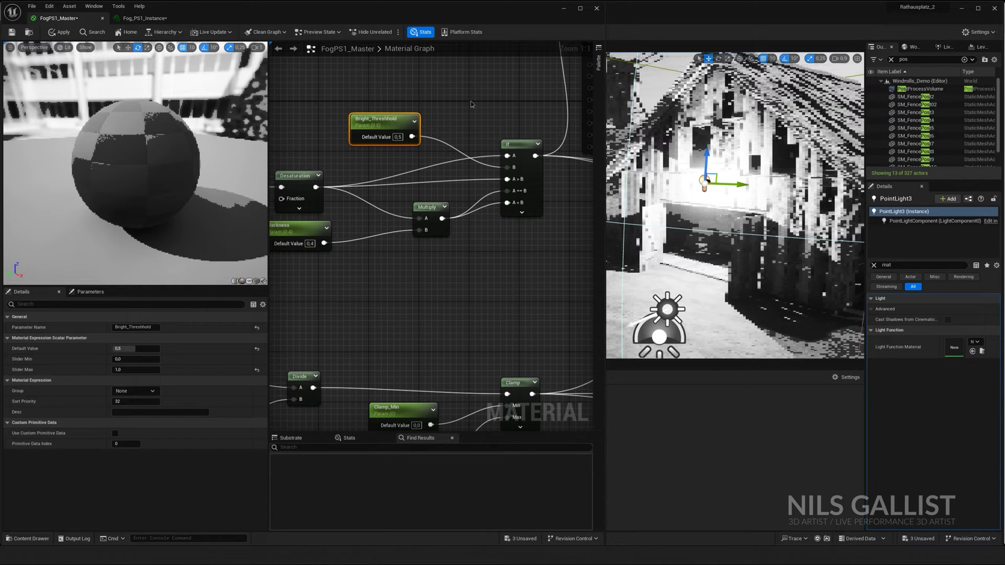
Narrow the material editor window to uncover more of the level viewport
right_drag(471, 101, 430, 127)
drag(604, 26, 485, 26)
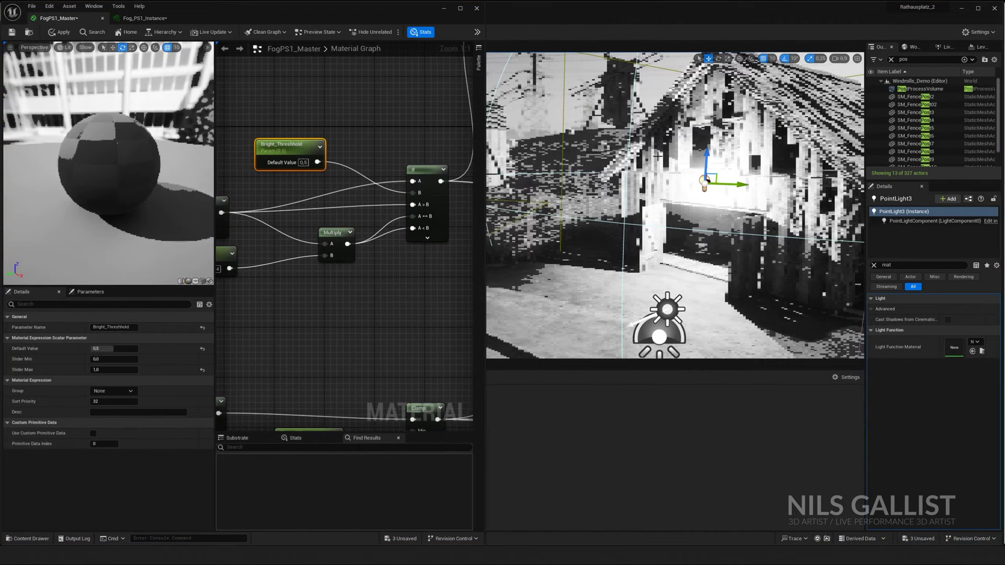
click(136, 18)
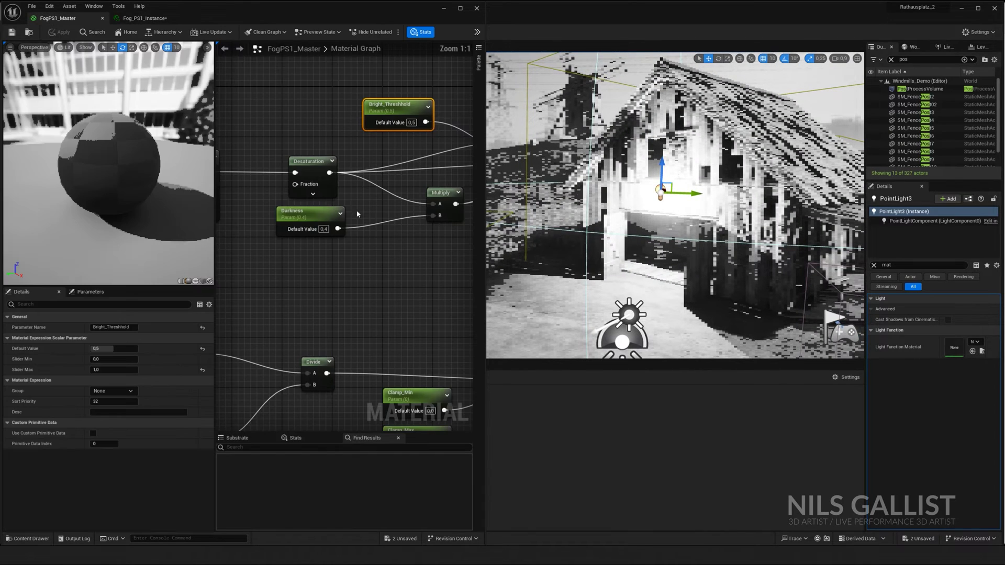
Try 0,1 as the Default Value of the Darkness parameter and apply the material
click(324, 230)
text(0,1)
key(Return)
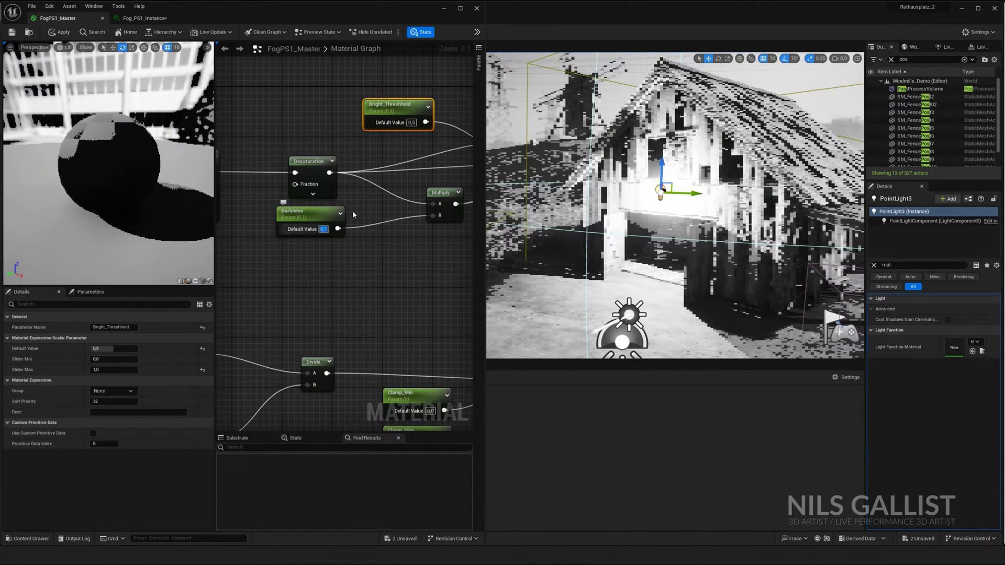
click(60, 32)
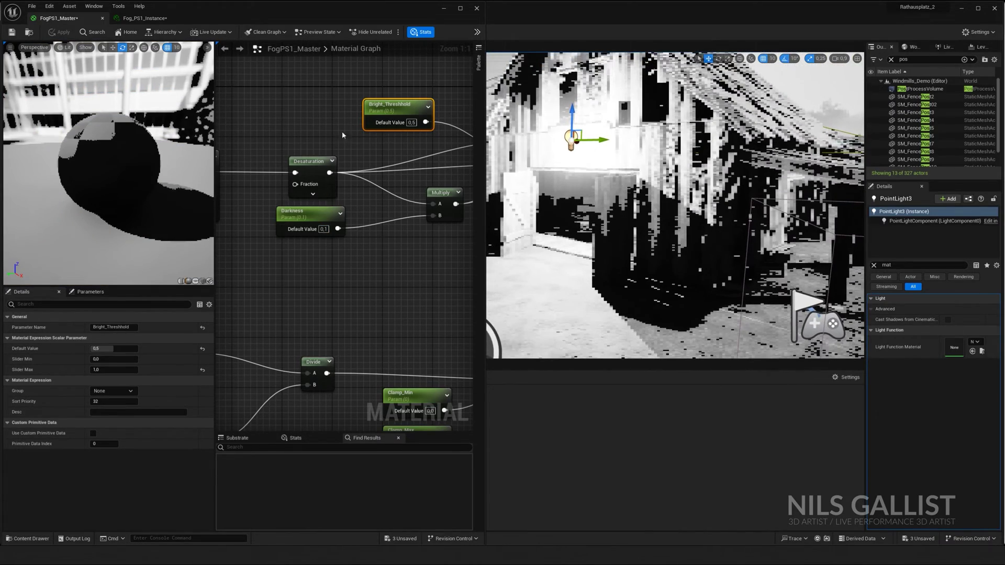
Try 0,8 as the Darkness parameter's Default Value and compare the shadows on the barn
click(323, 230)
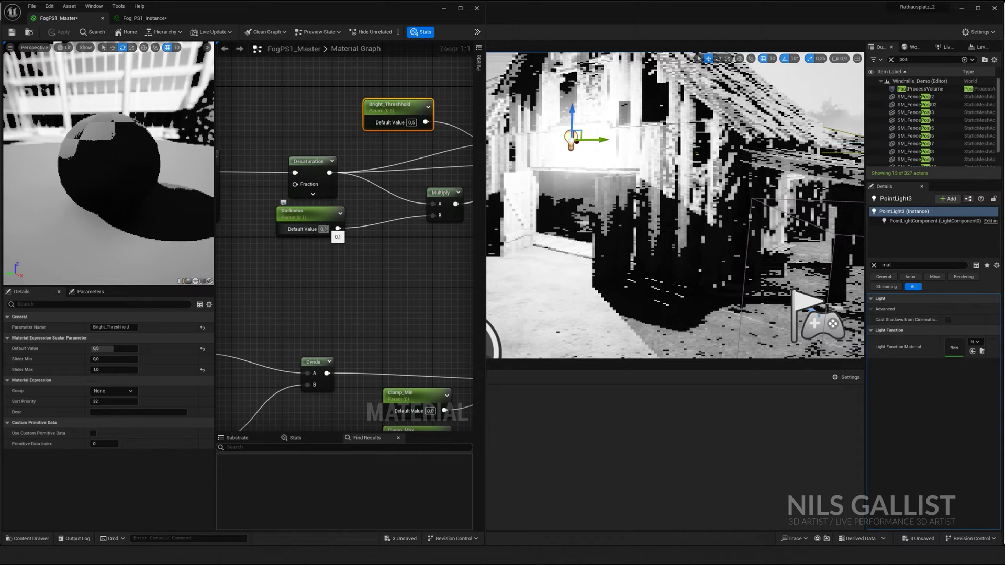
text(0,8)
click(354, 172)
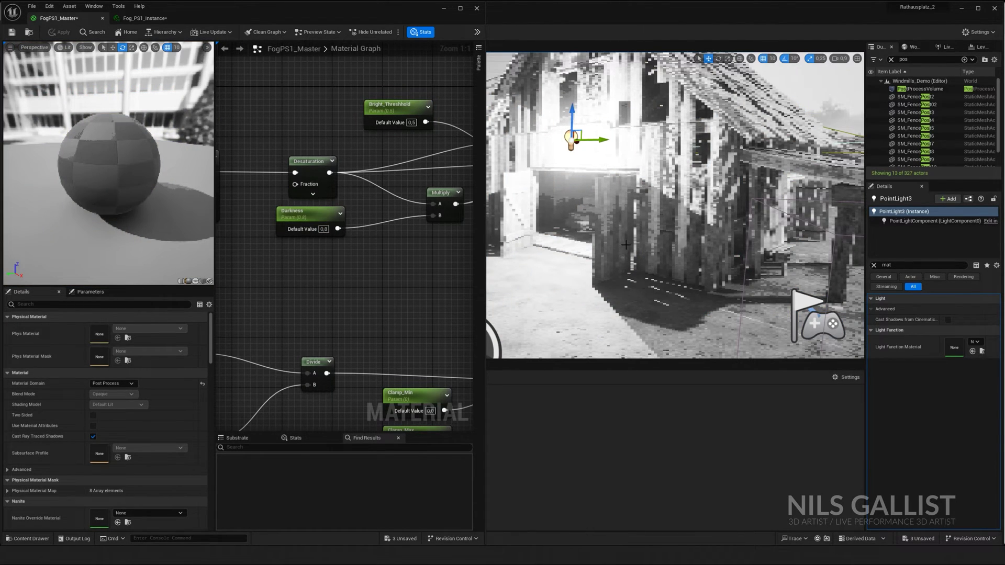
right_drag(403, 233, 360, 244)
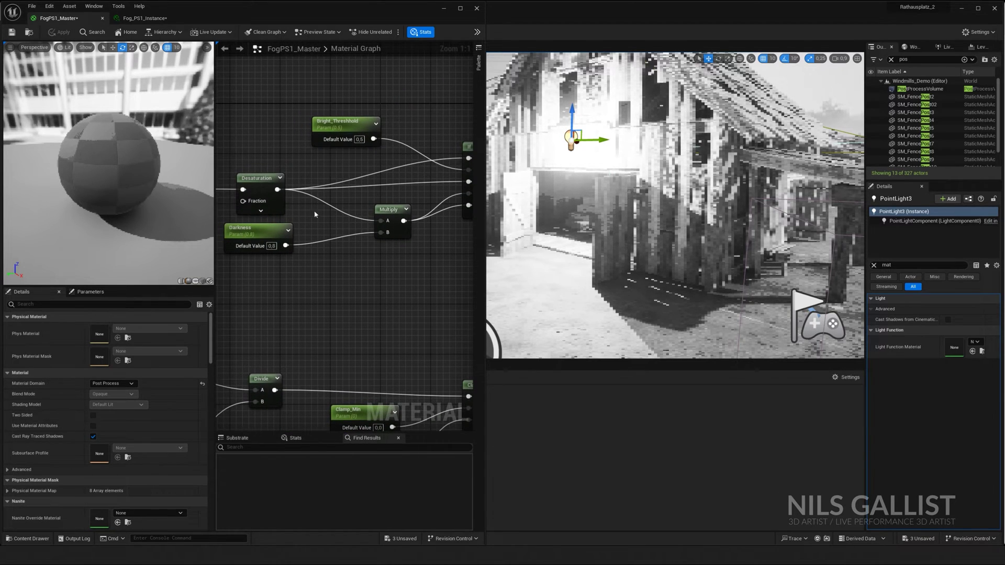
Set the Darkness parameter's Default Value to 0,2 after trying 0,4, and save the material
click(271, 245)
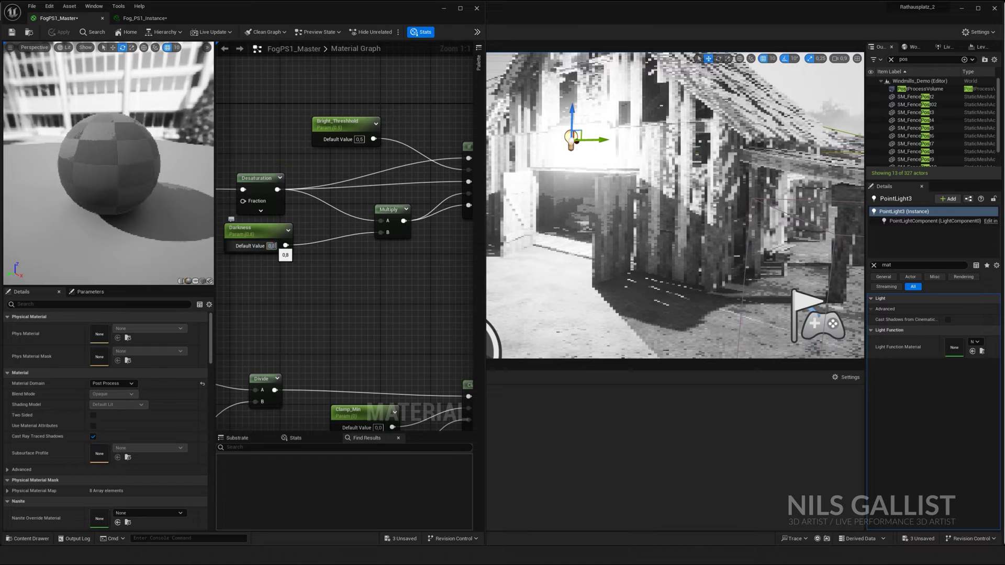
text(0,4)
key(Return)
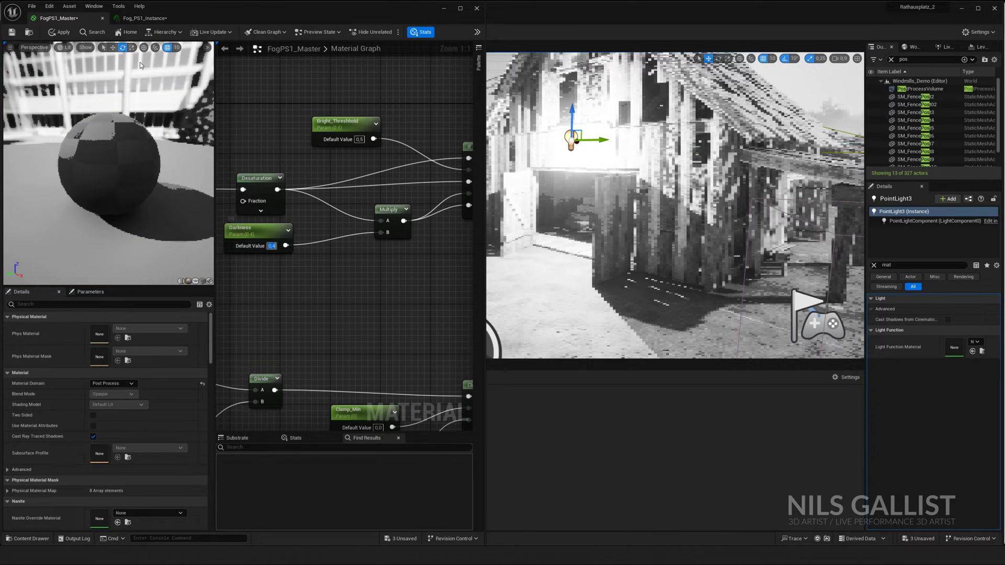
text(0,2)
key(Return)
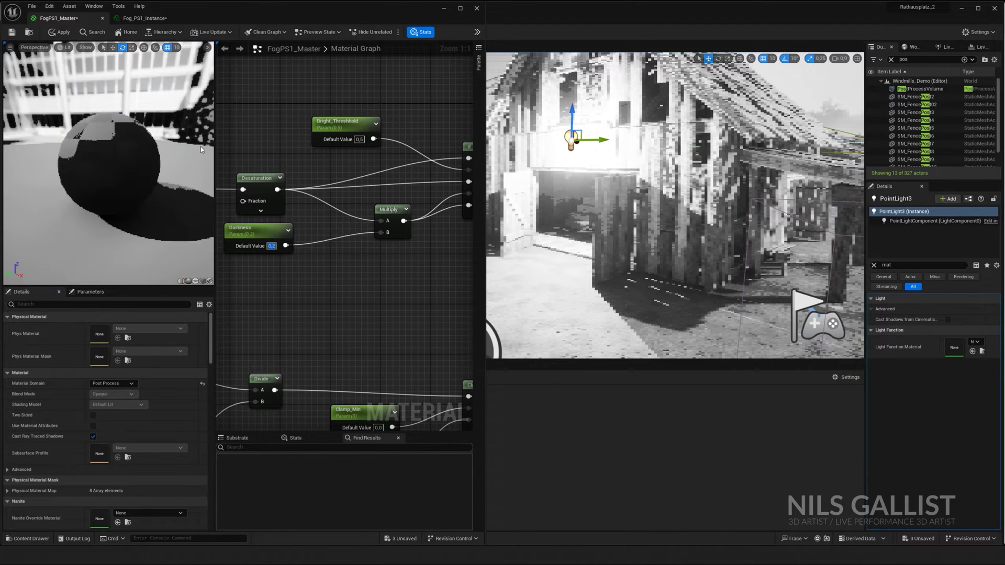
key(ctrl+s)
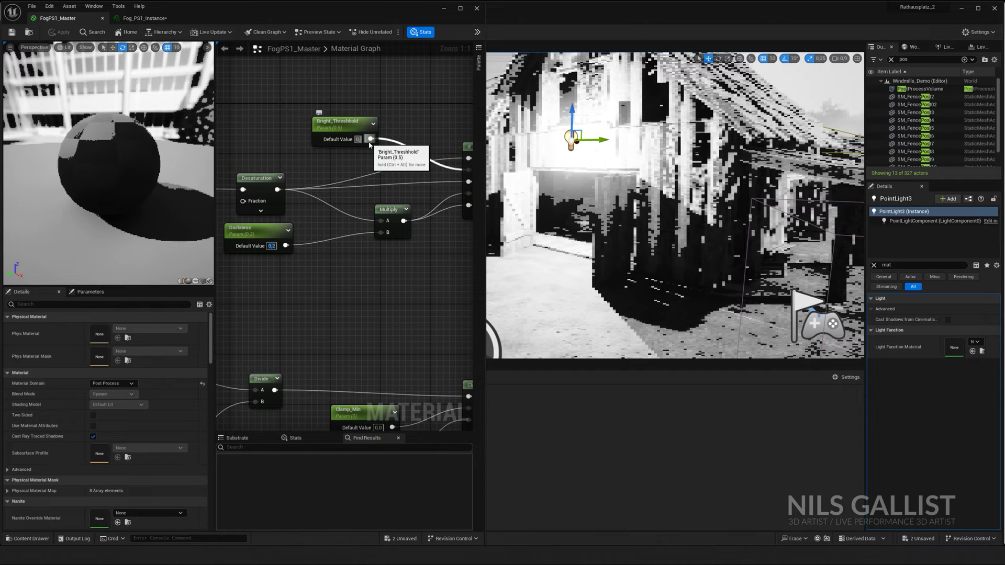
Try 0,8 as the Default Value of the Bright_Threshhold parameter and view the barn
text(0,8)
key(Return)
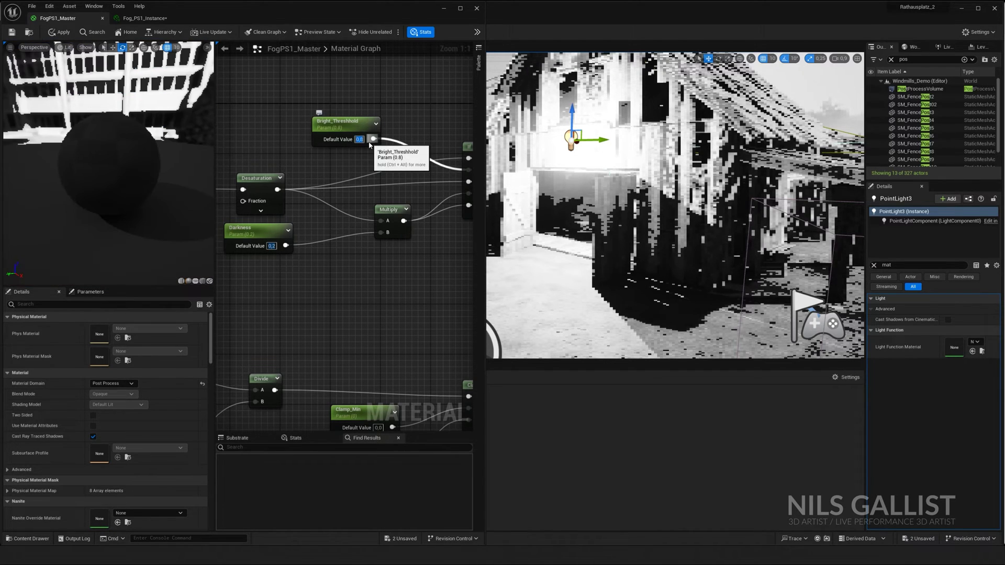
mouse_move(713, 150)
right_down()
mouse_move(654, 159)
mouse_move(816, 137)
mouse_move(700, 156)
right_up()
key(s)
Set the Bright_Threshhold parameter's Default Value to 0,5
click(359, 139)
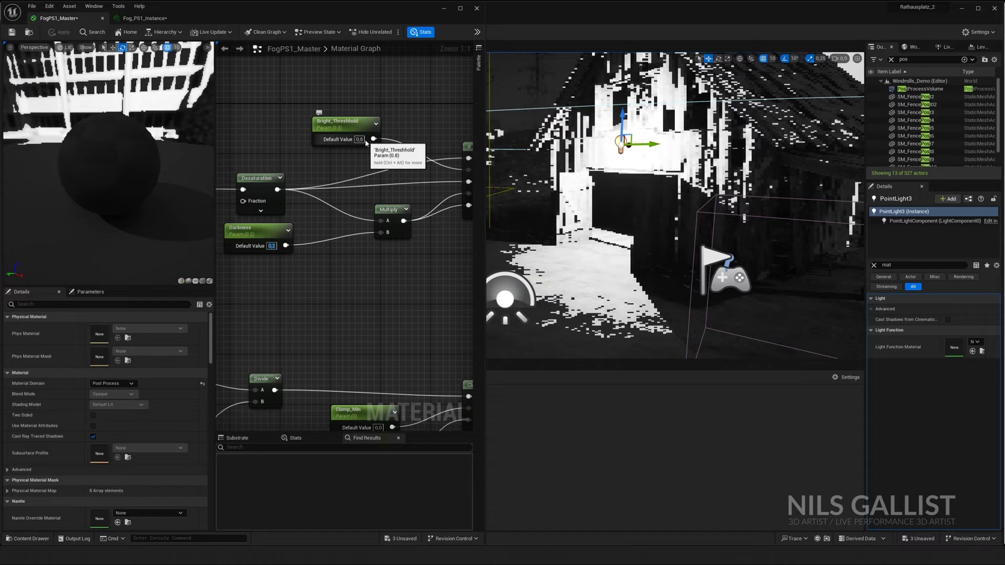
text(0,5)
key(Return)
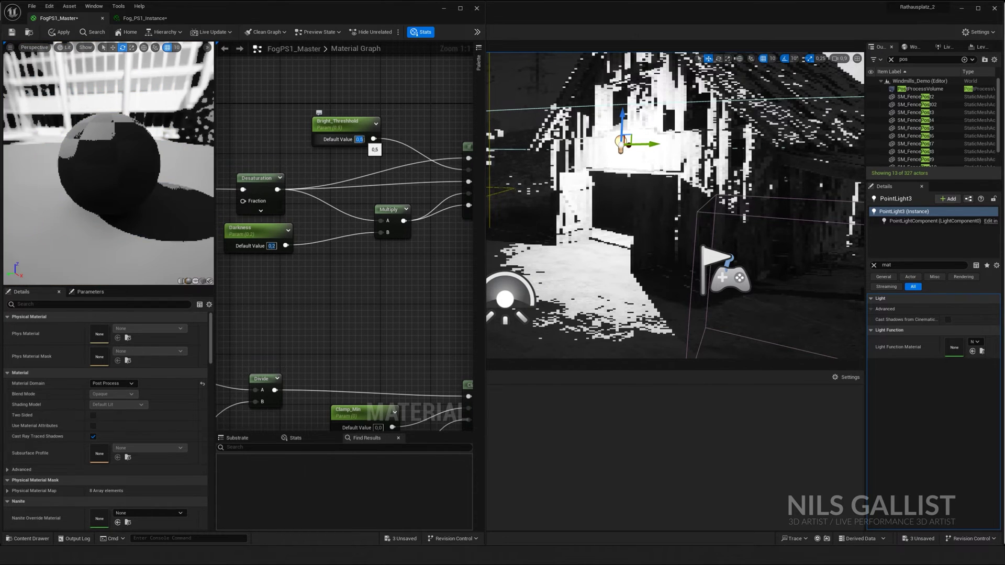
Examine where the If node's output leads in the graph and view the barn from behind the fence
scroll(356, 216, down, 5)
right_drag(405, 212, 338, 219)
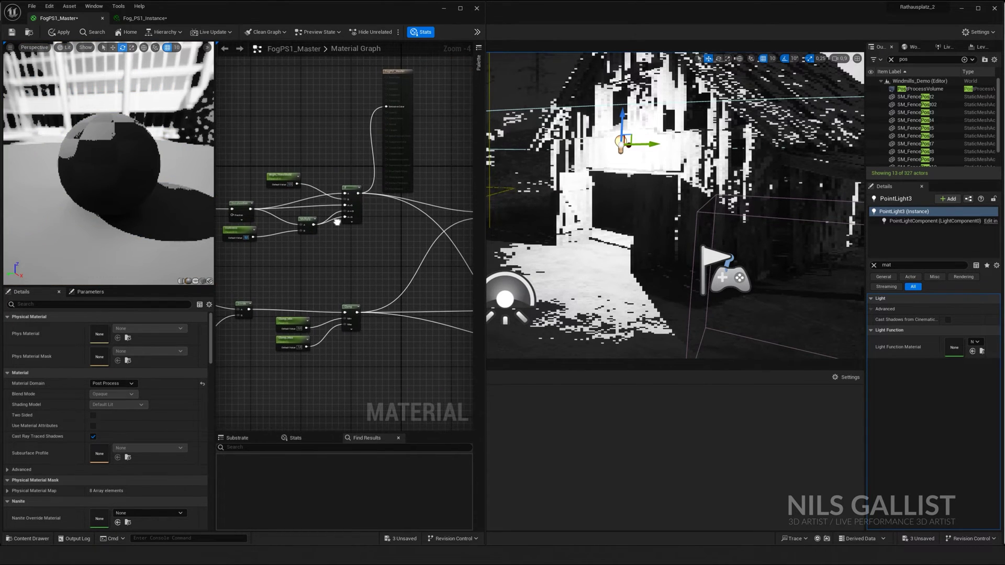
scroll(366, 217, up, 4)
scroll(366, 217, down, 1)
scroll(367, 220, down, 2)
right_drag(400, 242, 329, 214)
right_drag(611, 204, 609, 163)
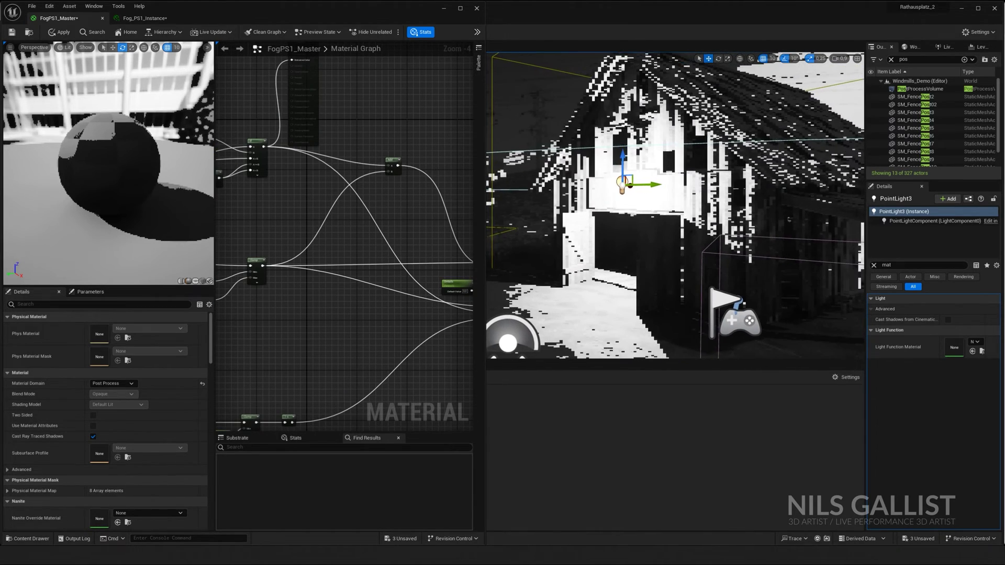
key(s)
right_drag(552, 210, 611, 209)
right_drag(709, 160, 688, 165)
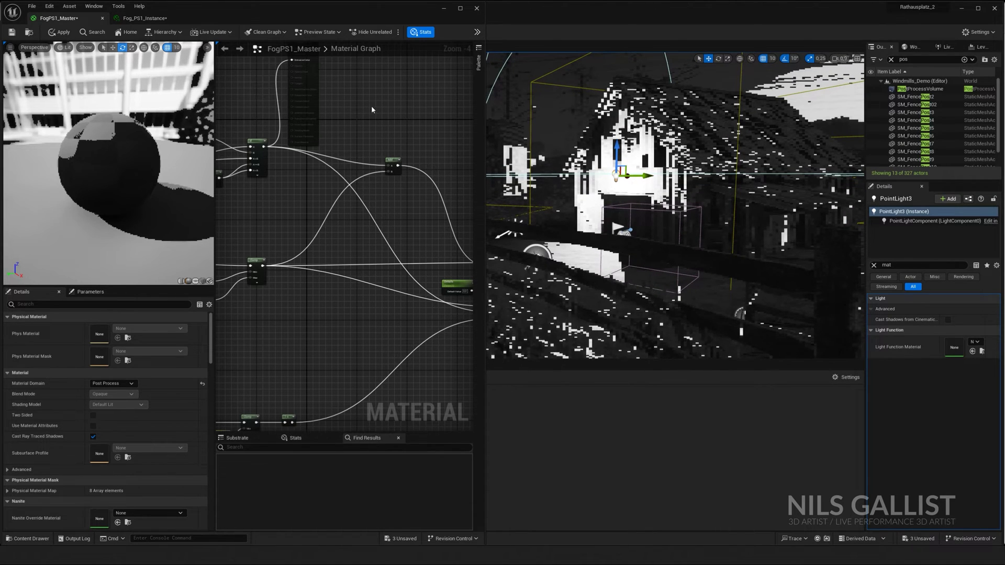
Review the Desaturation and Darkness nodes and save the material to update the brightness threshold in the level
right_drag(290, 175, 413, 199)
scroll(371, 213, up, 4)
right_drag(253, 227, 381, 233)
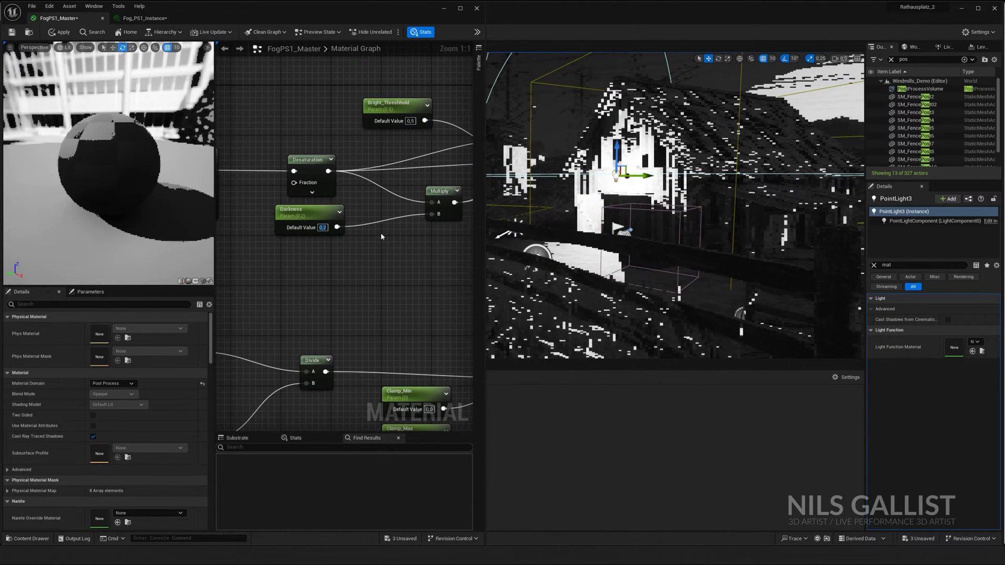
right_drag(400, 198, 299, 208)
key(ctrl+s)
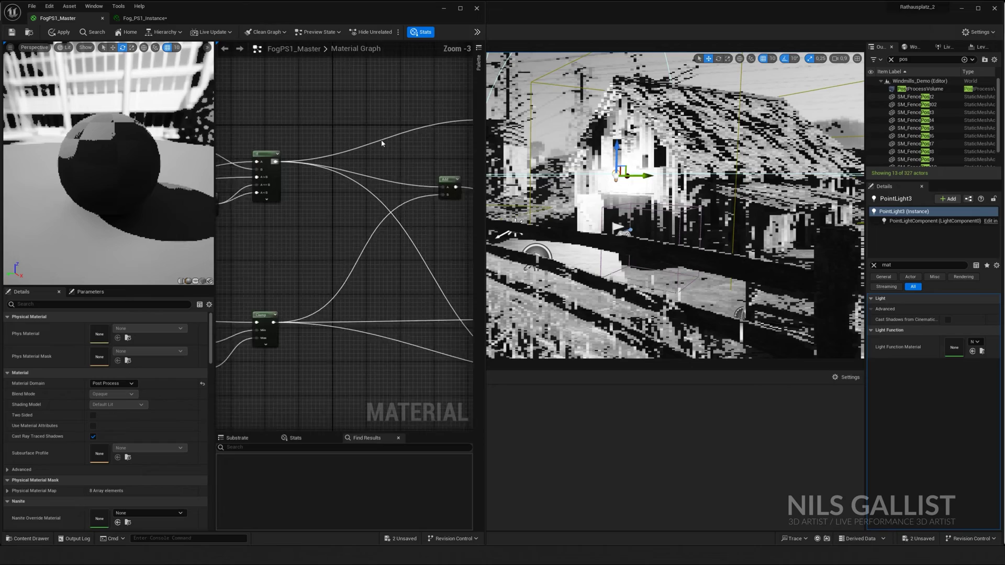
Connect the Add node's output to Emissive Color, with the result node beside it, and apply it to preview the barn
scroll(382, 141, up, 2)
right_drag(438, 183, 341, 153)
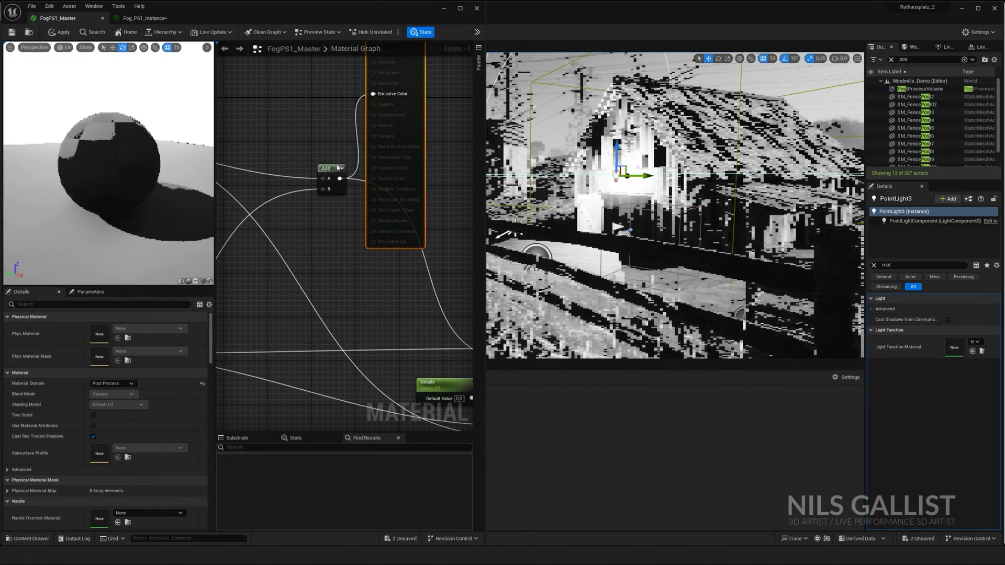
scroll(289, 221, down, 5)
scroll(288, 220, up, 4)
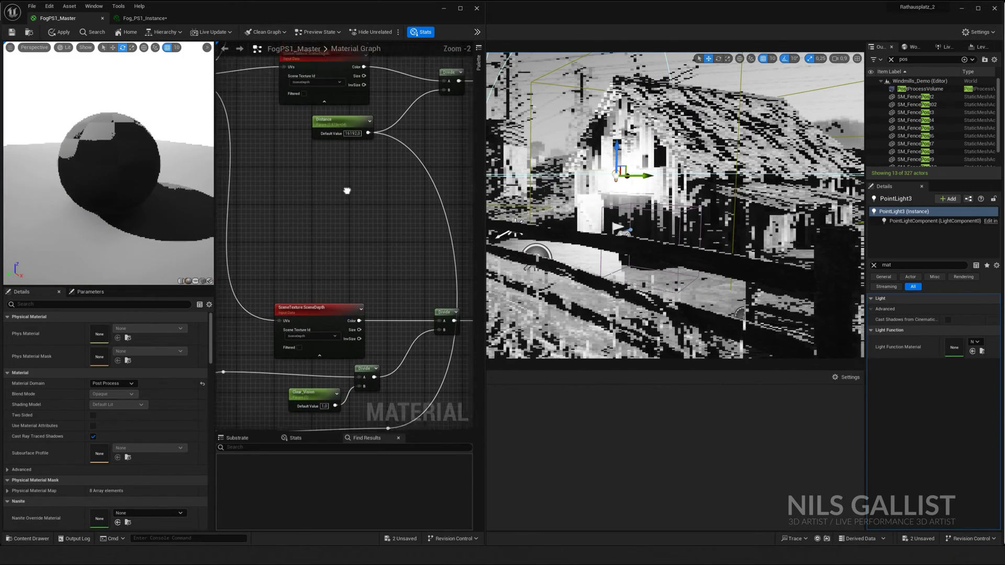
mouse_move(402, 166)
right_down()
mouse_move(263, 197)
mouse_move(291, 206)
right_up()
right_drag(392, 170, 258, 225)
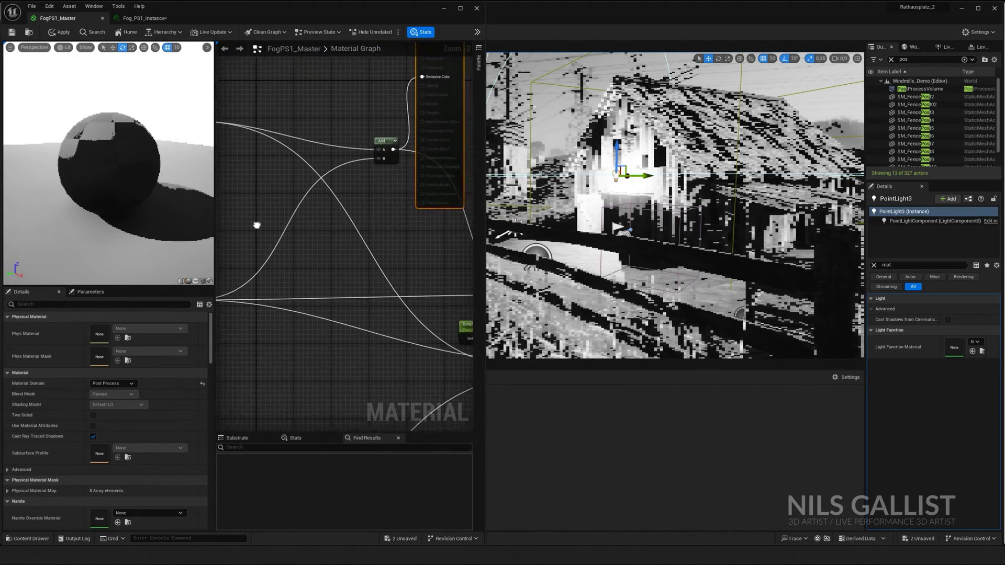
click(59, 32)
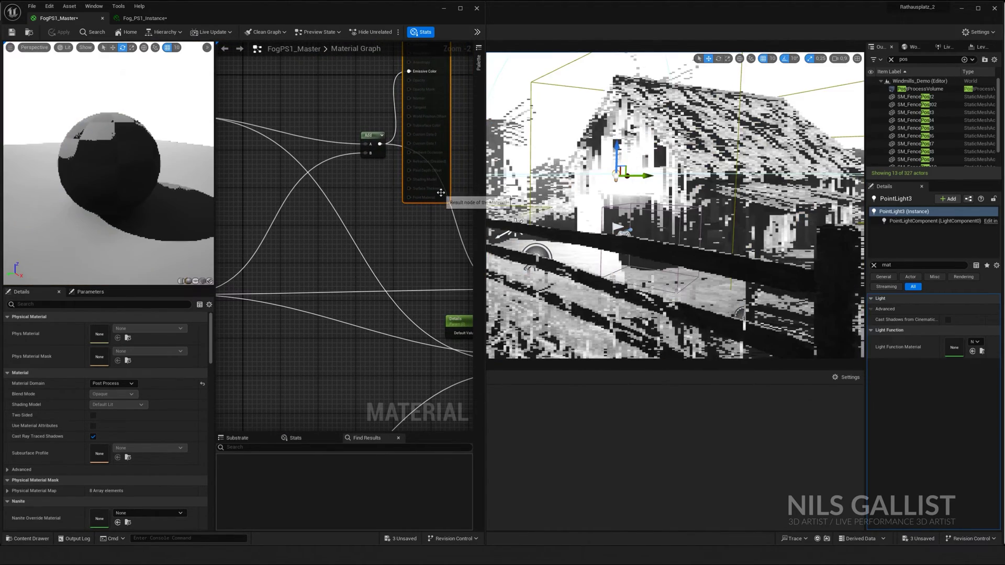
mouse_move(657, 224)
right_down()
mouse_move(743, 224)
mouse_move(658, 224)
right_up()
key(w)
scroll(433, 232, down, 5)
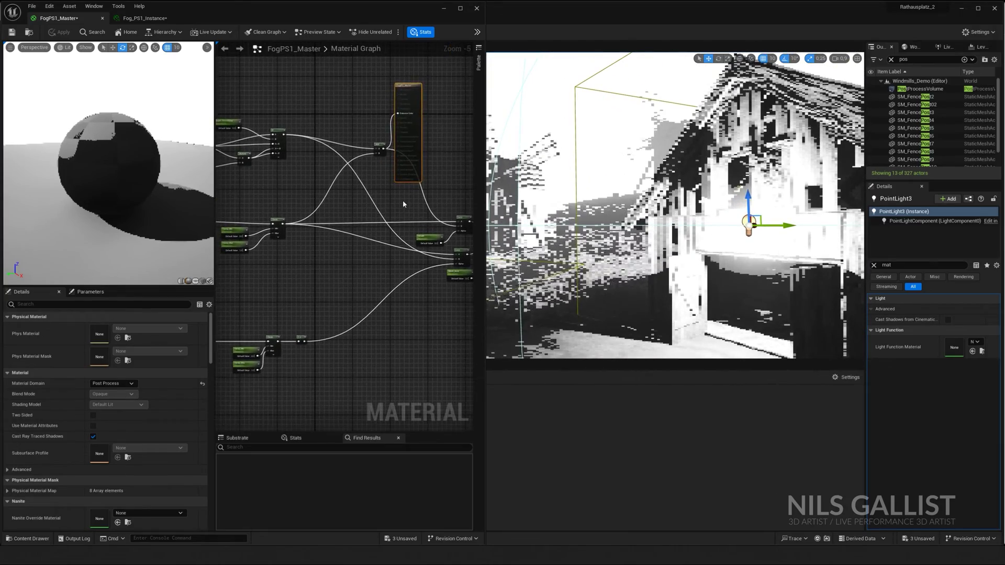
Move the material result node clear of the wires, widen the material editor, and arrange the Mode_AorB parameter and final Lerp beside their neighbours
right_drag(403, 200, 360, 196)
scroll(367, 194, up, 2)
drag(340, 78, 445, 136)
scroll(403, 195, up, 3)
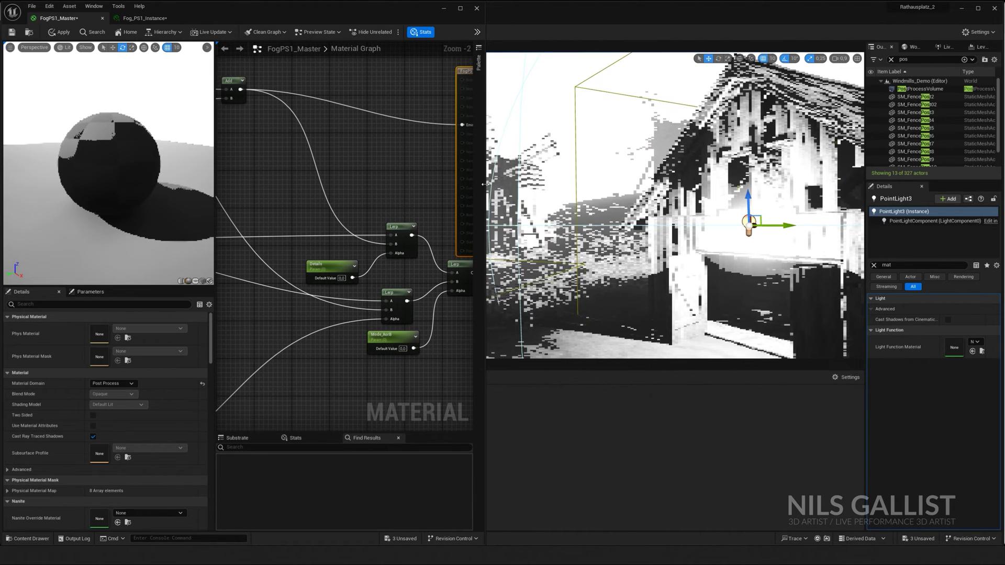
drag(484, 187, 635, 189)
click(516, 283)
scroll(550, 294, up, 1)
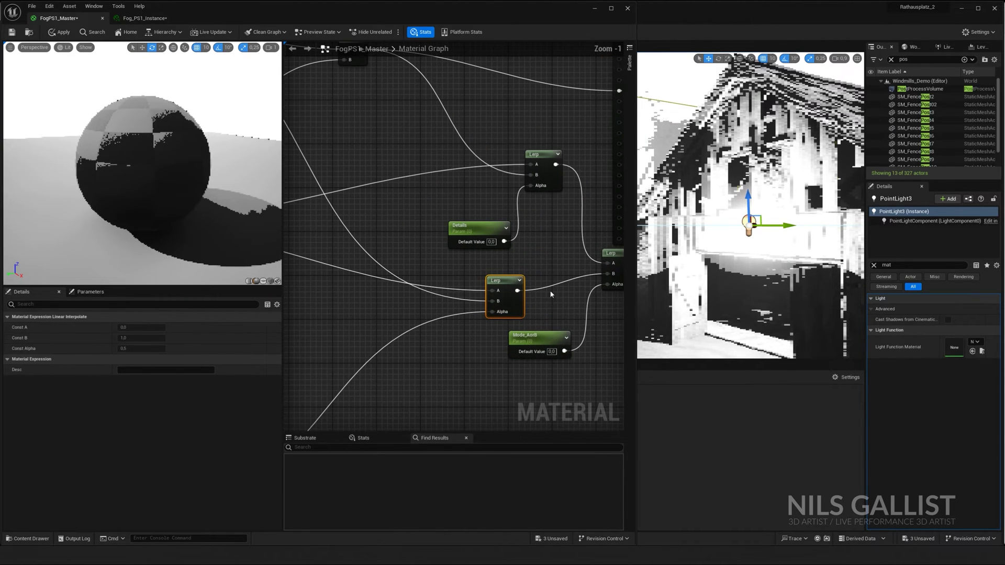
drag(549, 333, 517, 336)
right_drag(563, 274, 474, 305)
drag(527, 292, 485, 262)
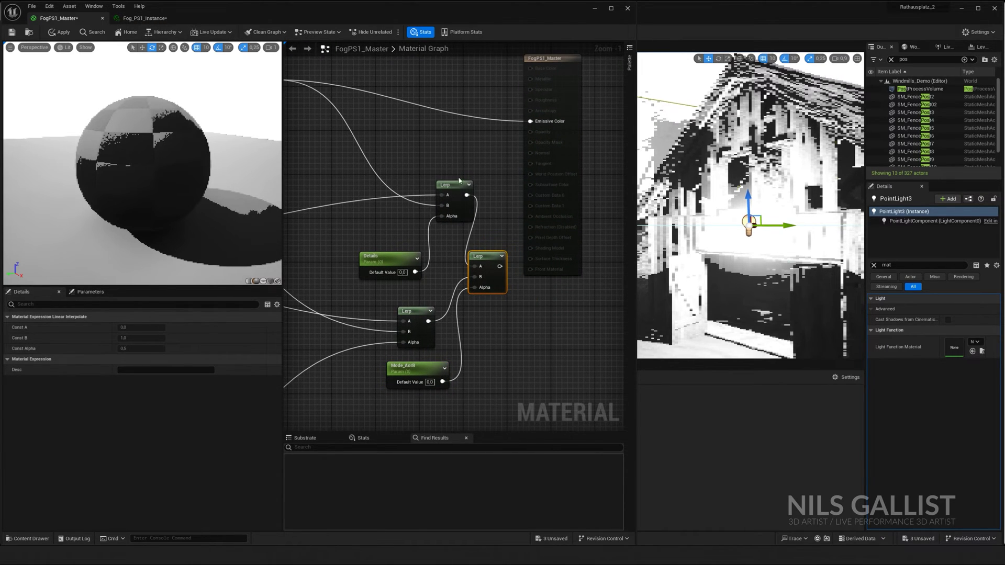
Connect the Lerp fed by Details to Emissive Color, and replace that link with the final Lerp's output
drag(467, 195, 530, 121)
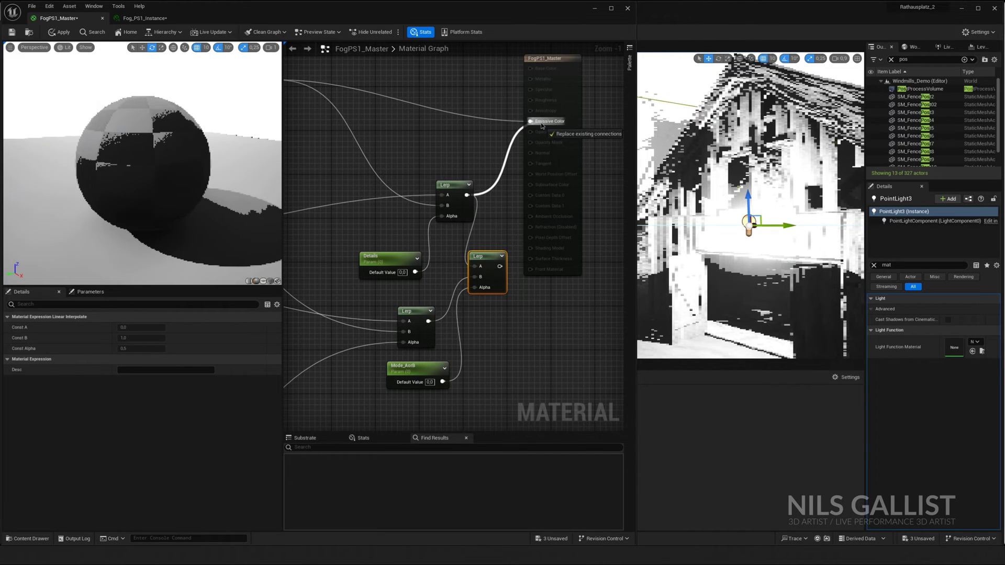
drag(500, 265, 530, 121)
scroll(442, 207, down, 2)
right_drag(435, 205, 502, 185)
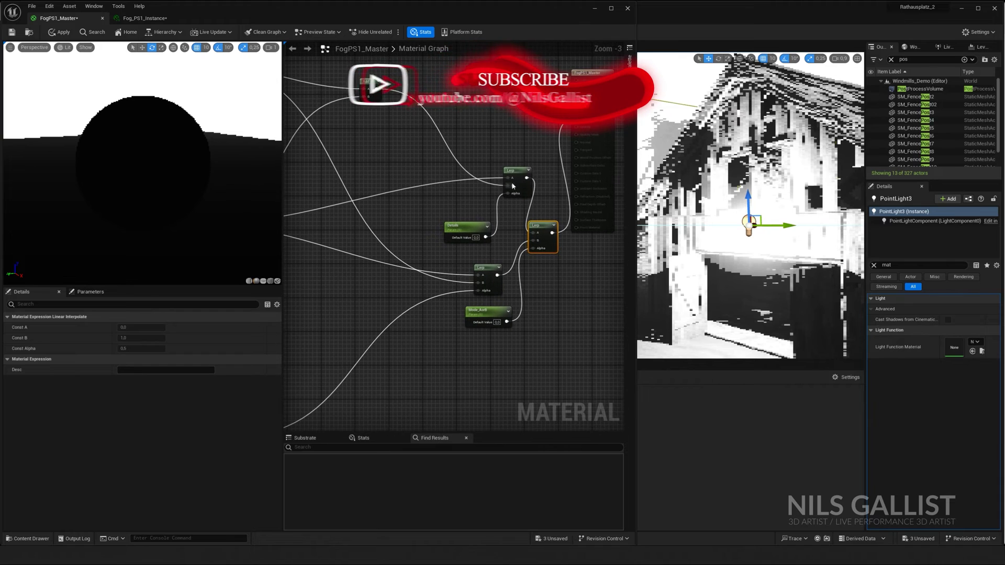
Tidy the graph by repositioning the Lerp fed by Details and the If node feeding the Add node
drag(515, 181, 498, 183)
right_drag(419, 177, 510, 167)
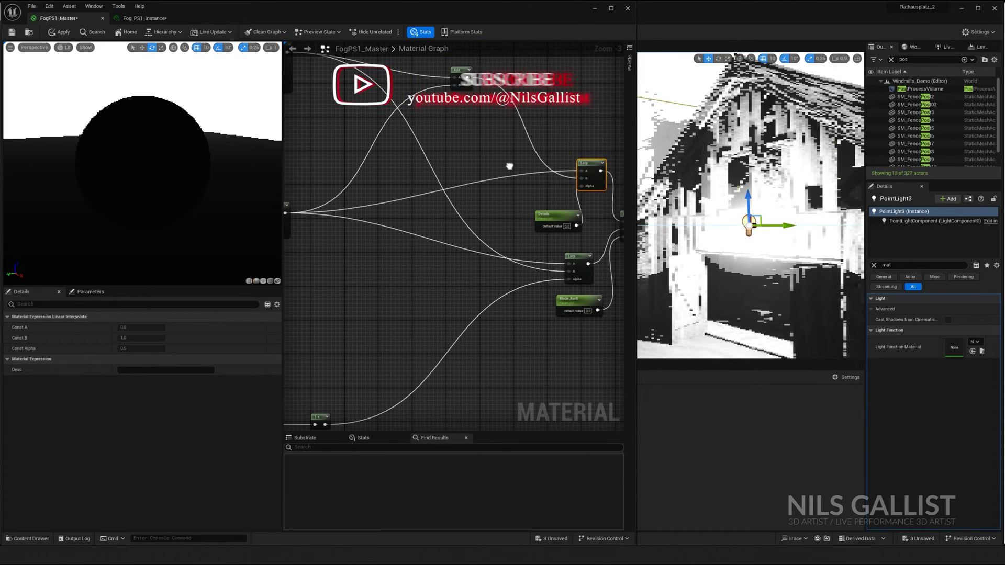
right_drag(379, 207, 553, 211)
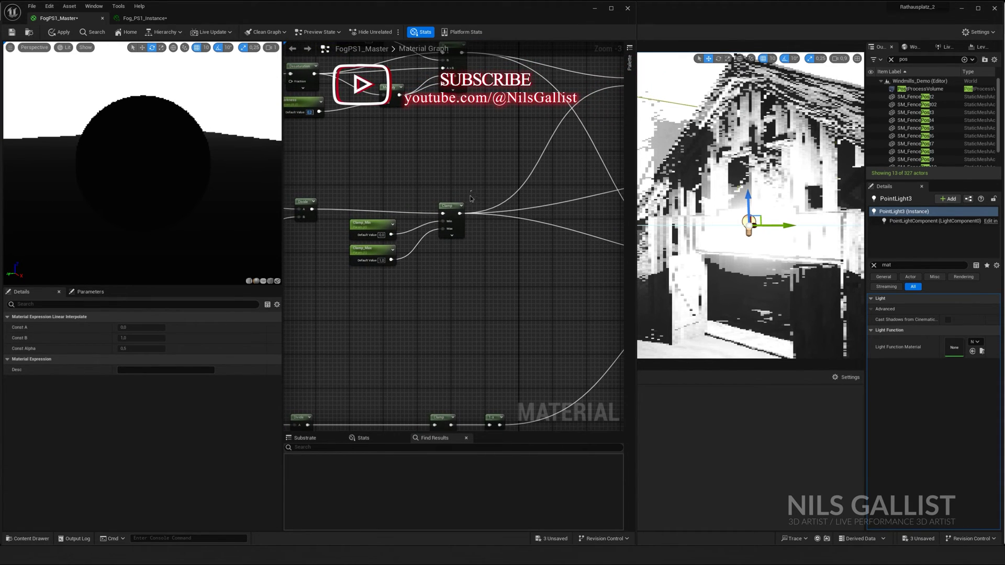
drag(328, 278, 328, 275)
right_drag(495, 158, 456, 209)
drag(457, 204, 343, 112)
right_drag(517, 200, 379, 151)
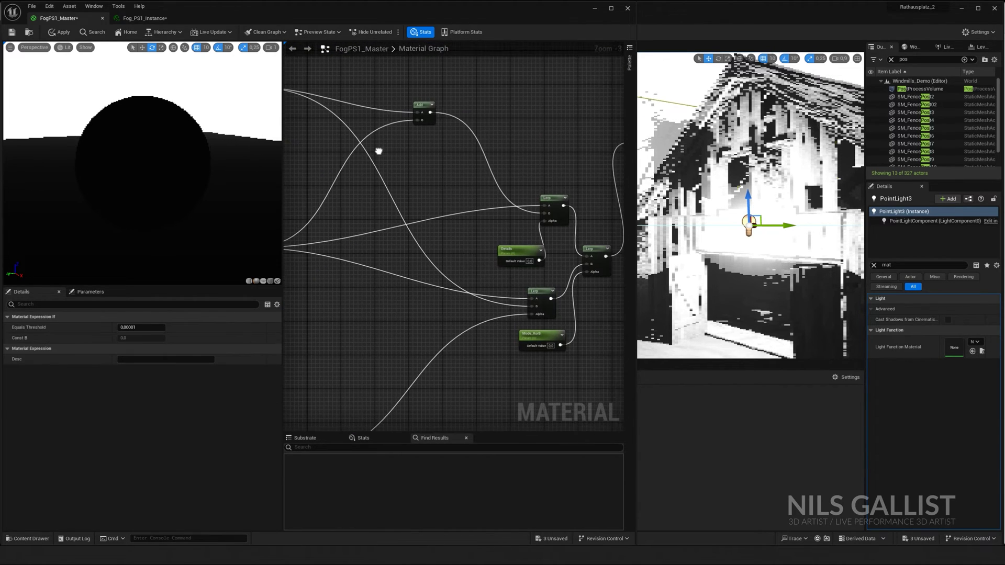
Move the Add node close to the If and Clamp nodes, and place the Details parameter closer to its Lerp
drag(427, 107, 319, 192)
right_drag(319, 192, 421, 173)
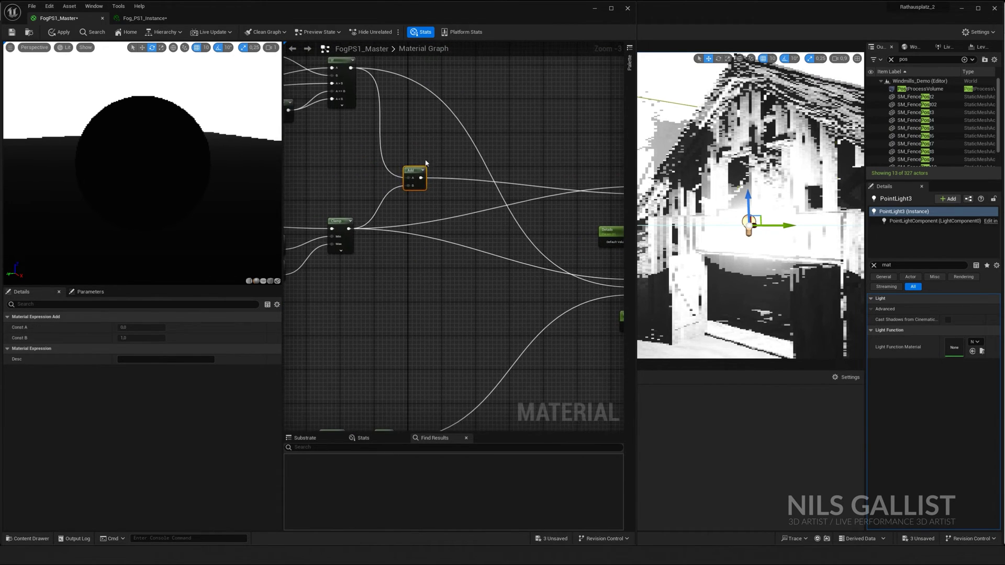
drag(421, 173, 389, 194)
right_drag(622, 188, 531, 193)
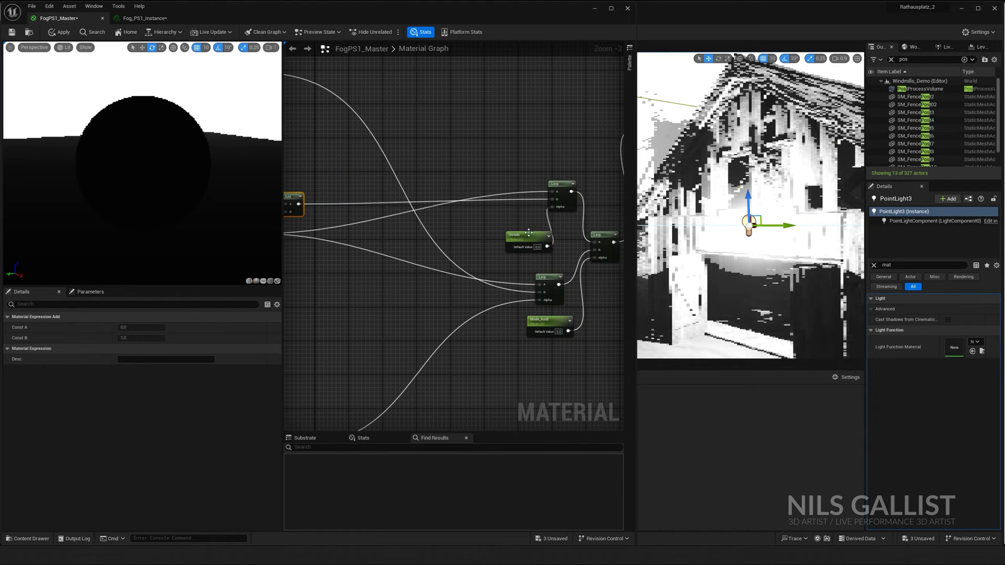
drag(529, 232, 516, 215)
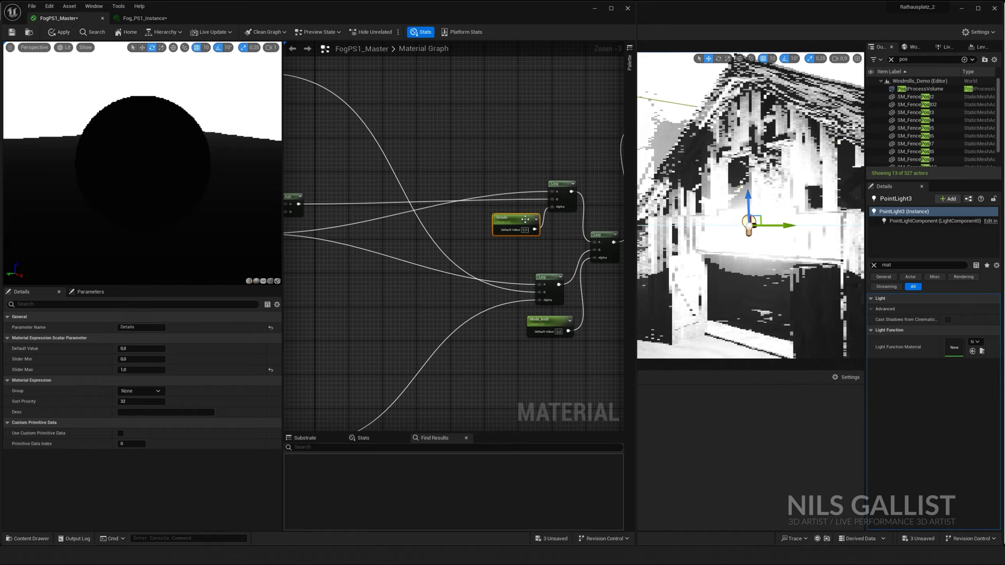
Connect the output of the Lerp controlled by Details to Emissive Color and apply the material to preview it in the level
right_drag(570, 259, 523, 254)
scroll(522, 254, down, 2)
scroll(523, 255, up, 3)
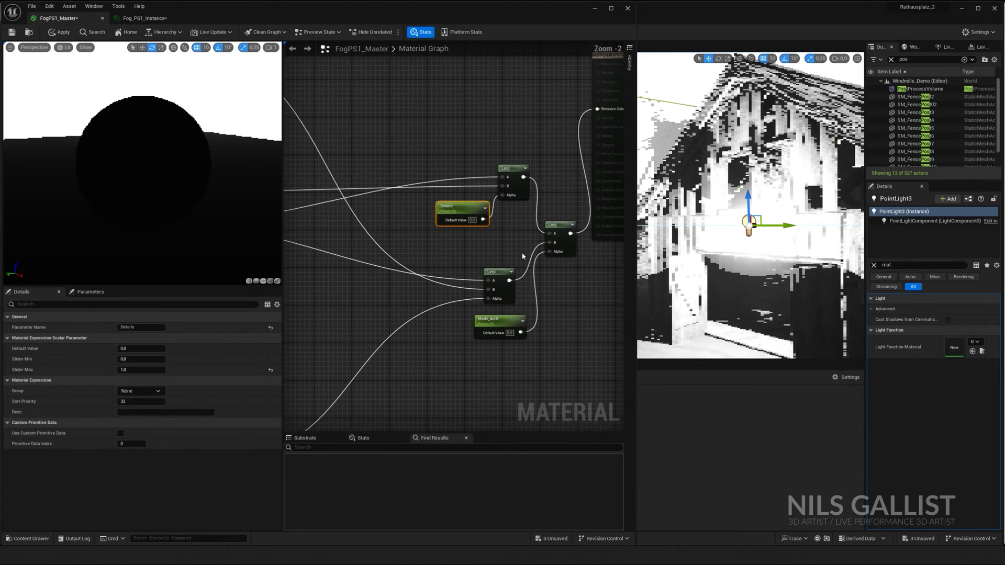
scroll(523, 254, down, 1)
scroll(523, 254, up, 1)
click(551, 225)
scroll(418, 227, down, 2)
right_drag(418, 227, 520, 232)
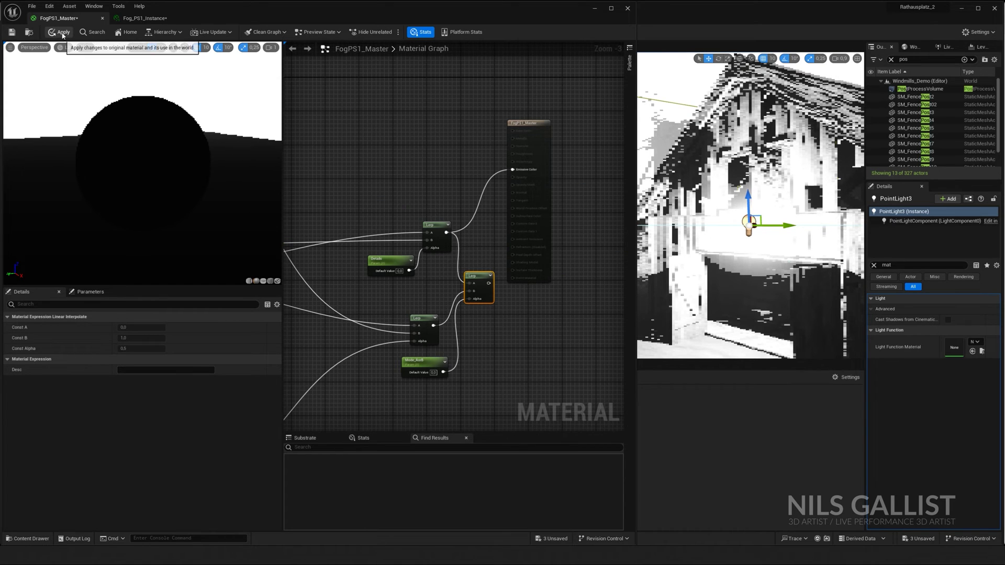
click(59, 32)
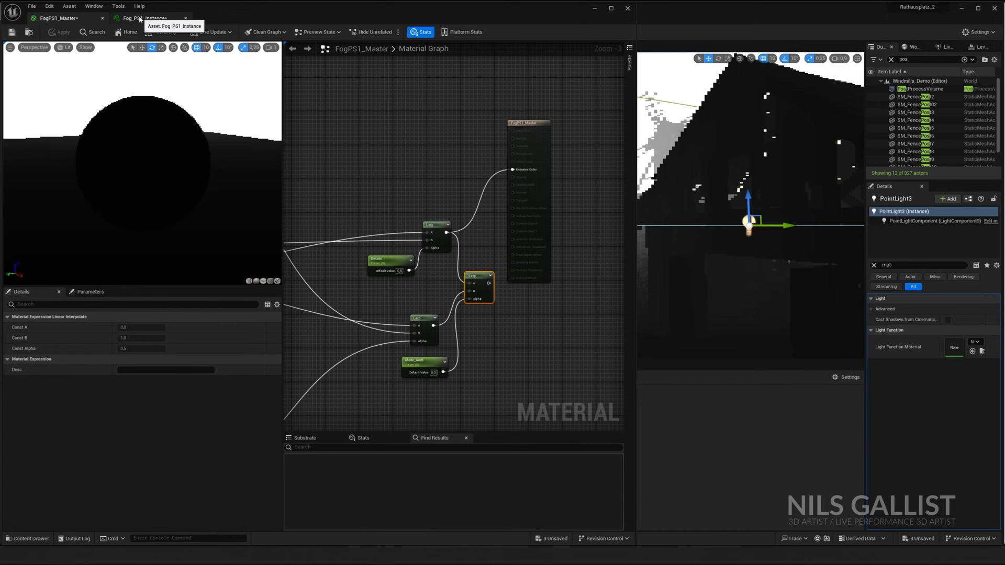
Assign Fog_PS1_Instance to the PostProcessVolume's Post Process Materials array and save the material instance
click(141, 20)
click(920, 88)
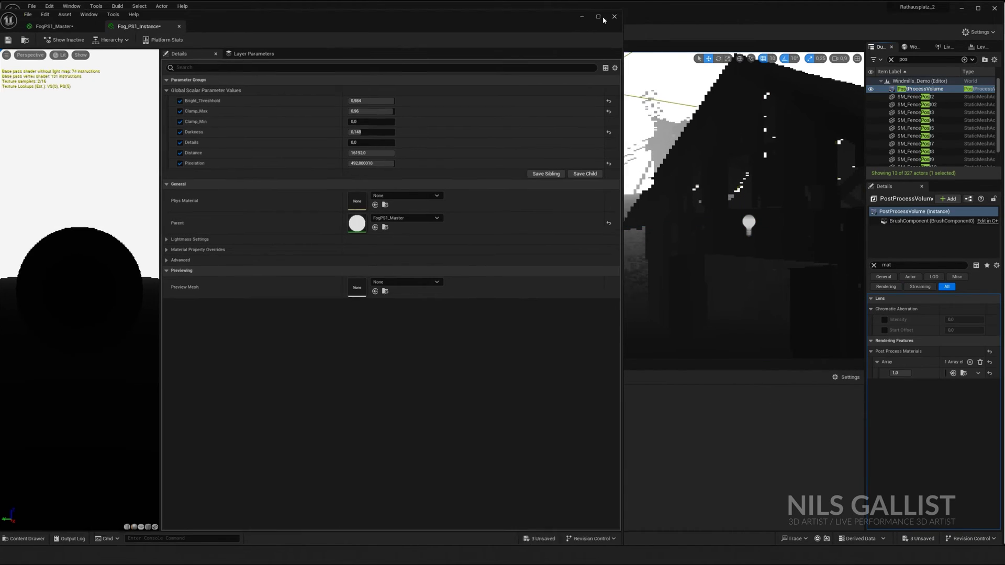
click(594, 8)
drag(261, 435, 957, 373)
key(ctrl+s)
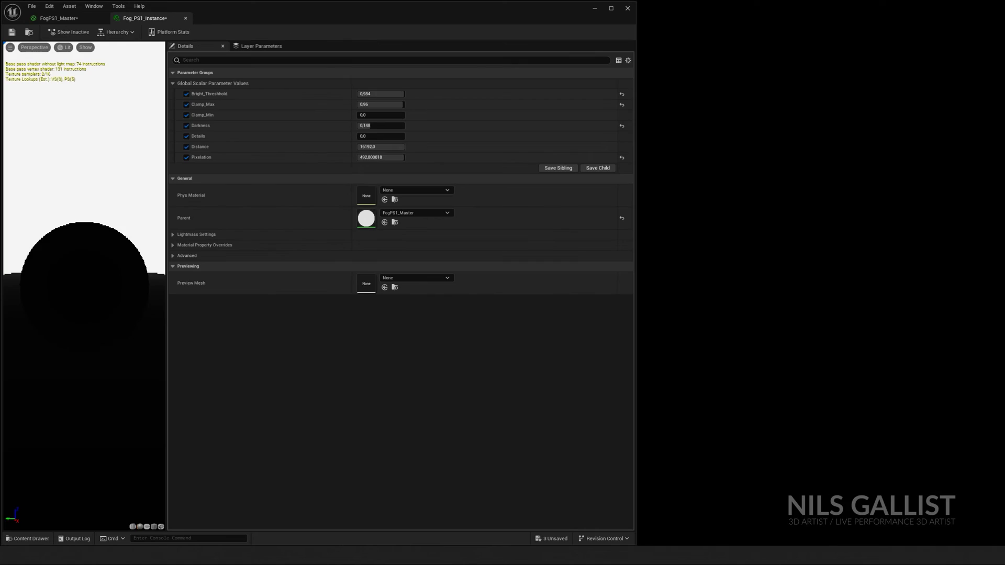
key(ctrl+s)
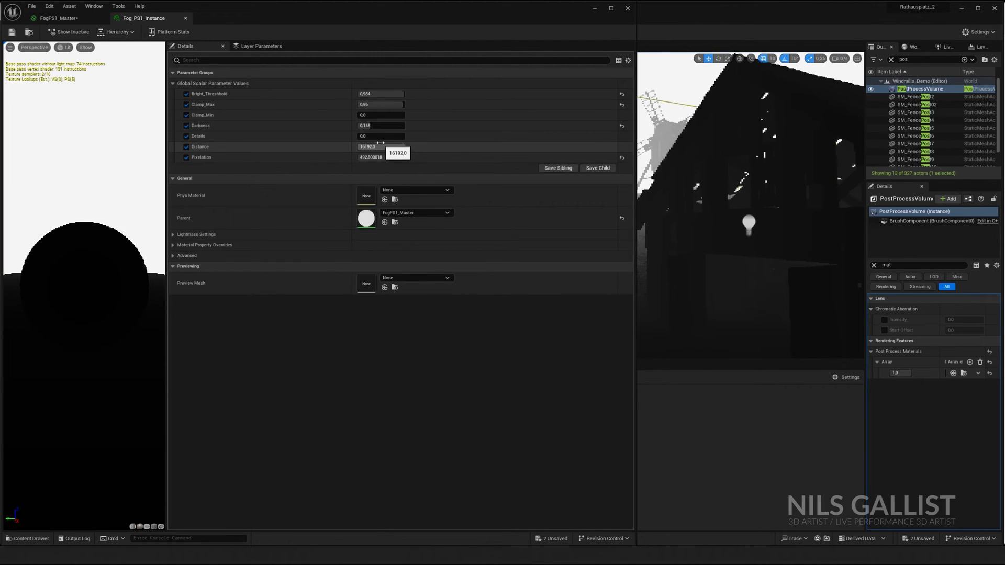
Set the instance's Details to 1,0, Bright_Threshhold to 0,864, Darkness to 0,032 and Pixelation to 399,200012, and save it
drag(380, 136, 403, 136)
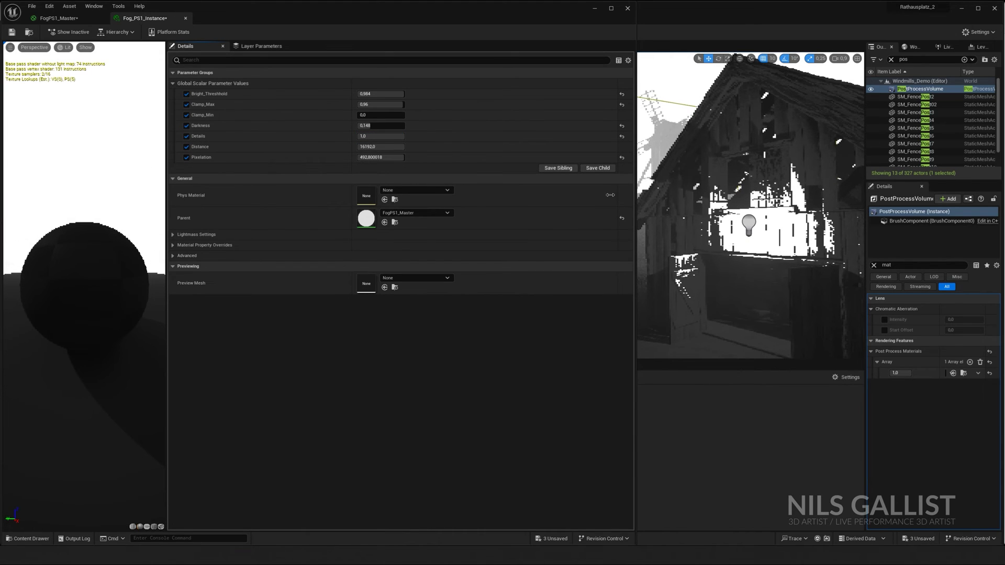
drag(611, 195, 478, 195)
drag(315, 93, 302, 157)
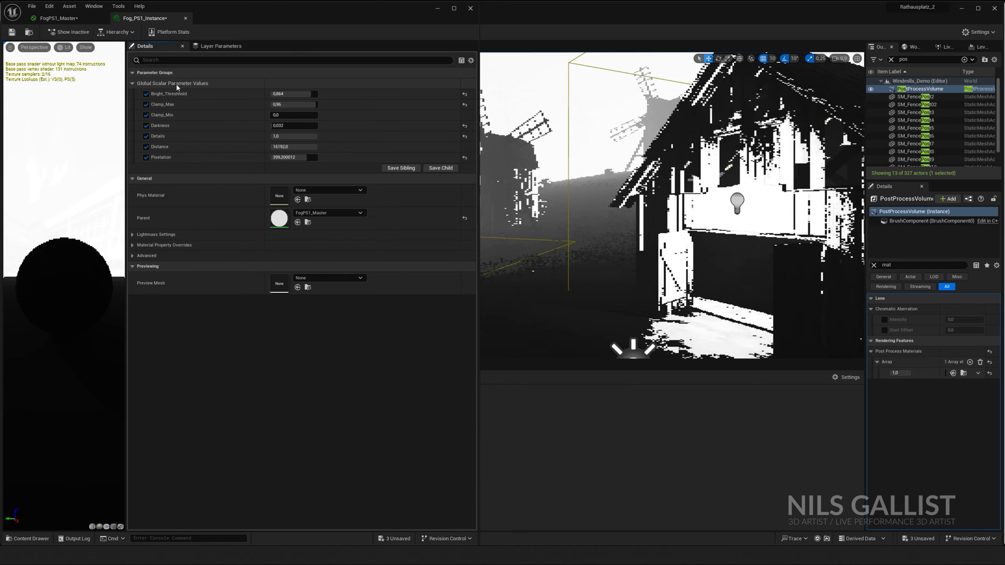
right_drag(620, 203, 662, 223)
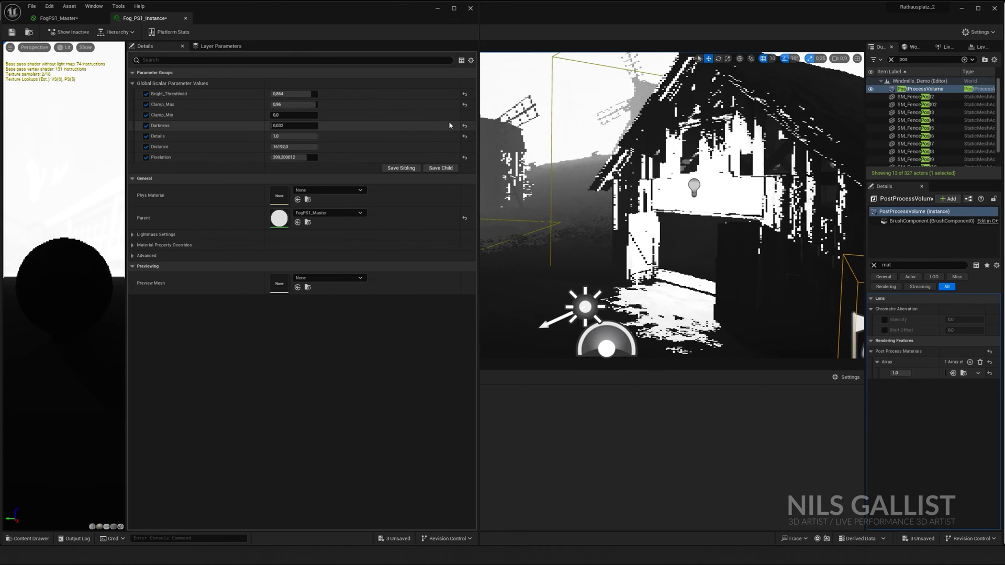
key(ctrl+s)
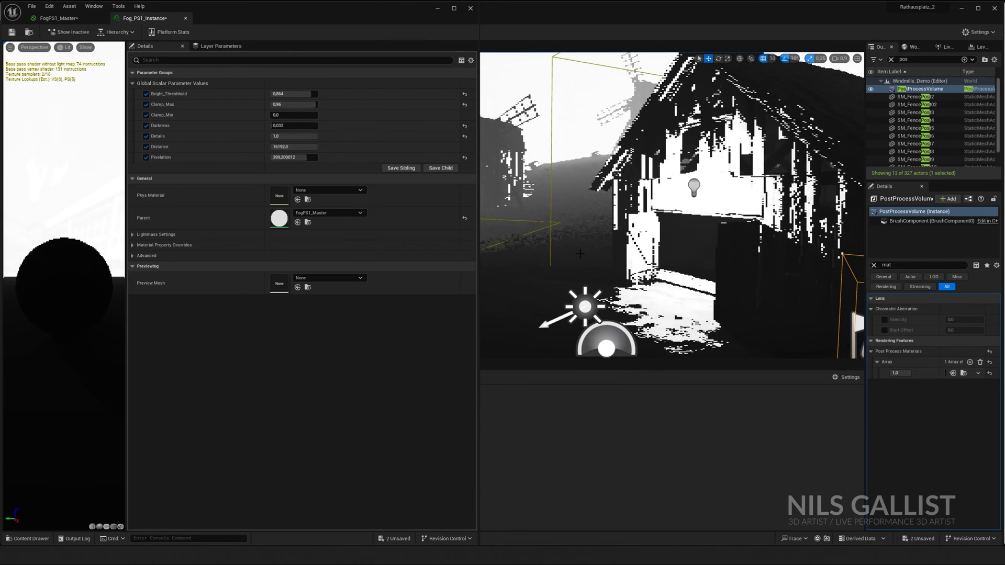